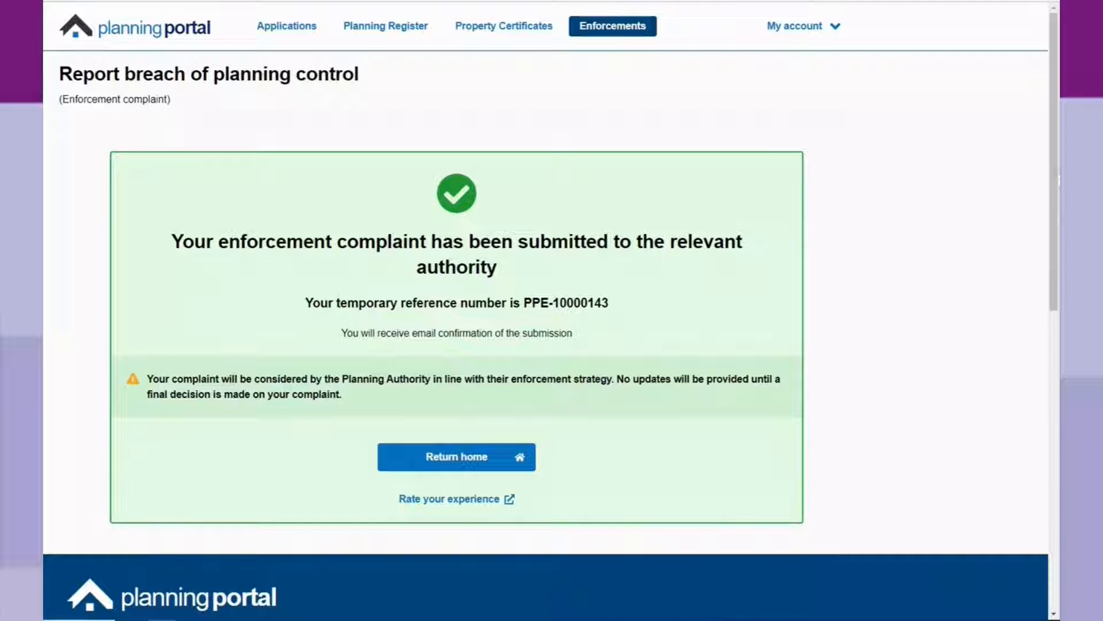
Open My applications, filtered to Draft and Received by LPA, and scroll through the application cards.
{"action": "left_click", "coordinate": [295, 31]}
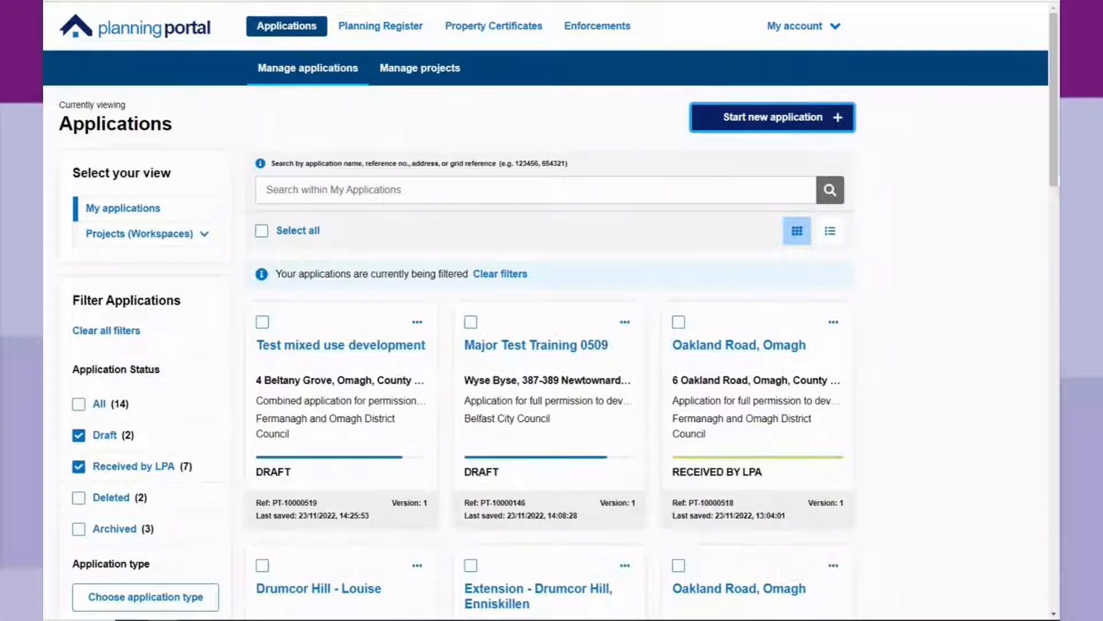
{"action": "scroll", "coordinate": [343, 528], "scroll_direction": "down", "scroll_amount": 2}
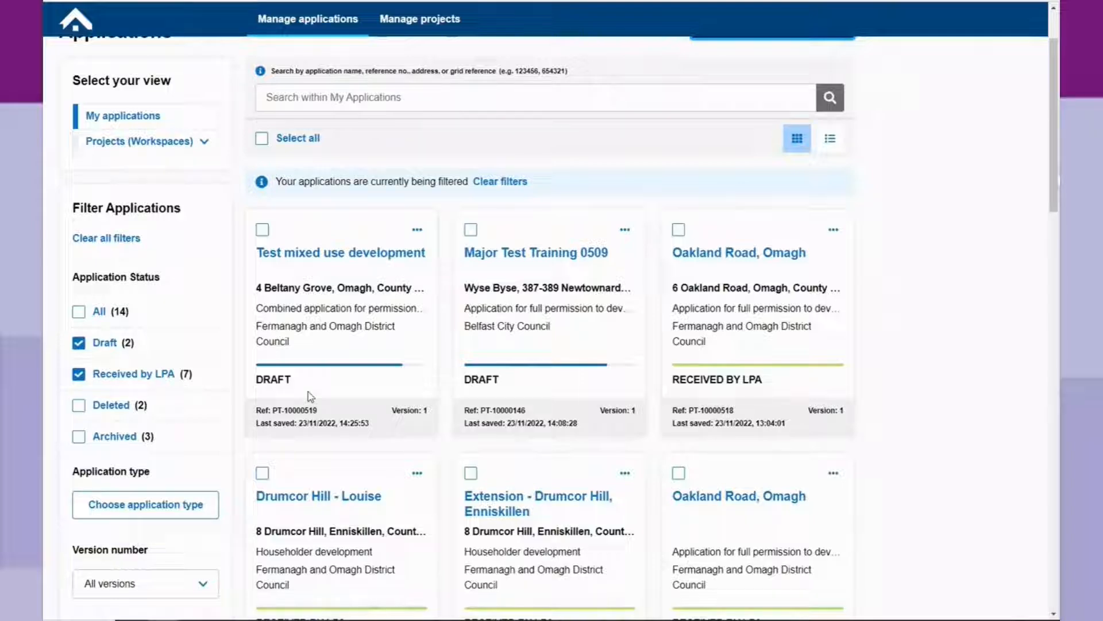
{"action": "scroll", "coordinate": [308, 392], "scroll_direction": "down", "scroll_amount": 2}
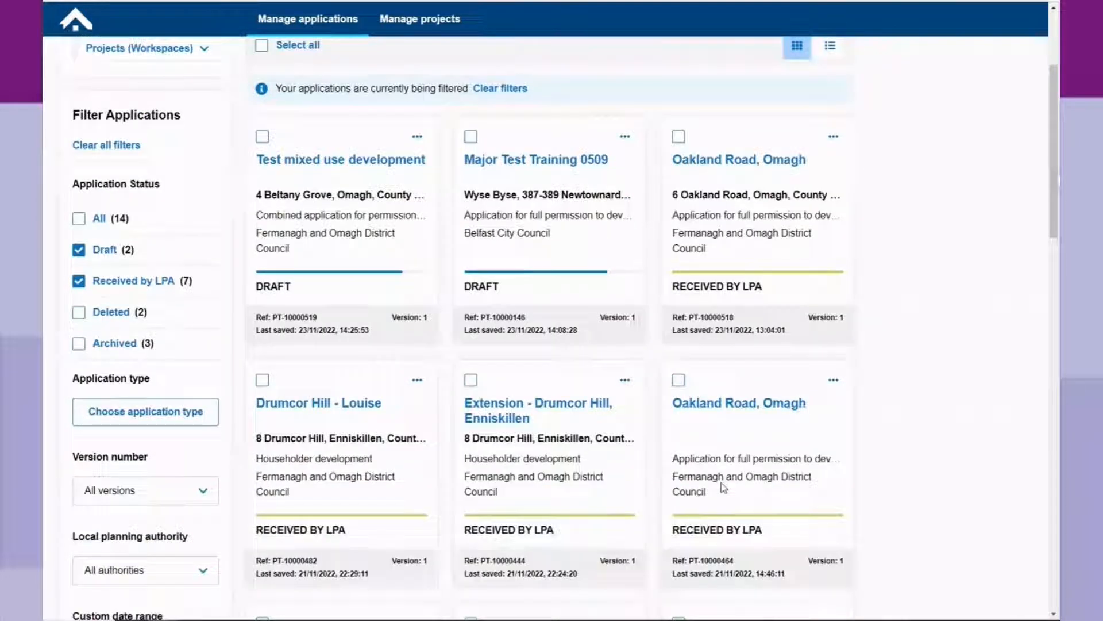
{"action": "scroll", "coordinate": [582, 399], "scroll_direction": "up", "scroll_amount": 2}
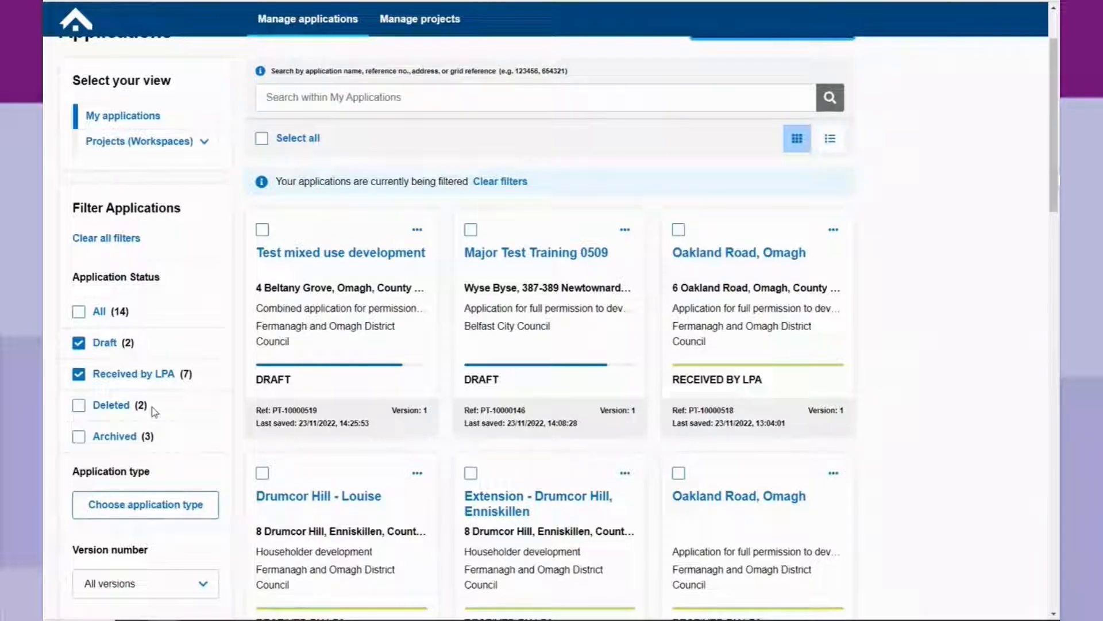
{"action": "scroll", "coordinate": [156, 408], "scroll_direction": "up", "scroll_amount": 2}
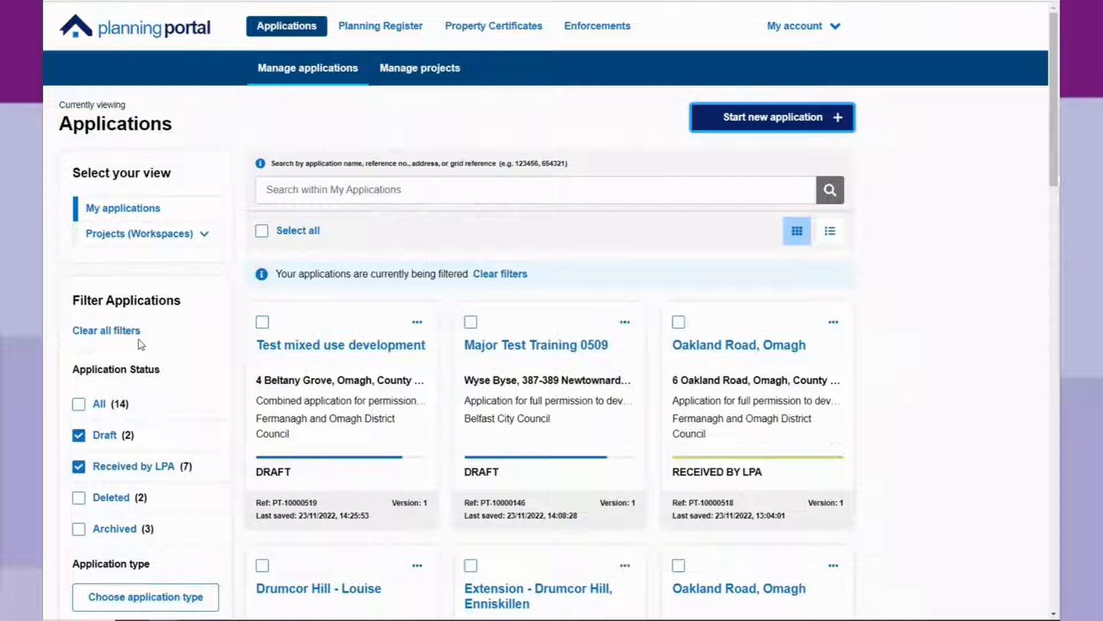
{"action": "left_click", "coordinate": [410, 74]}
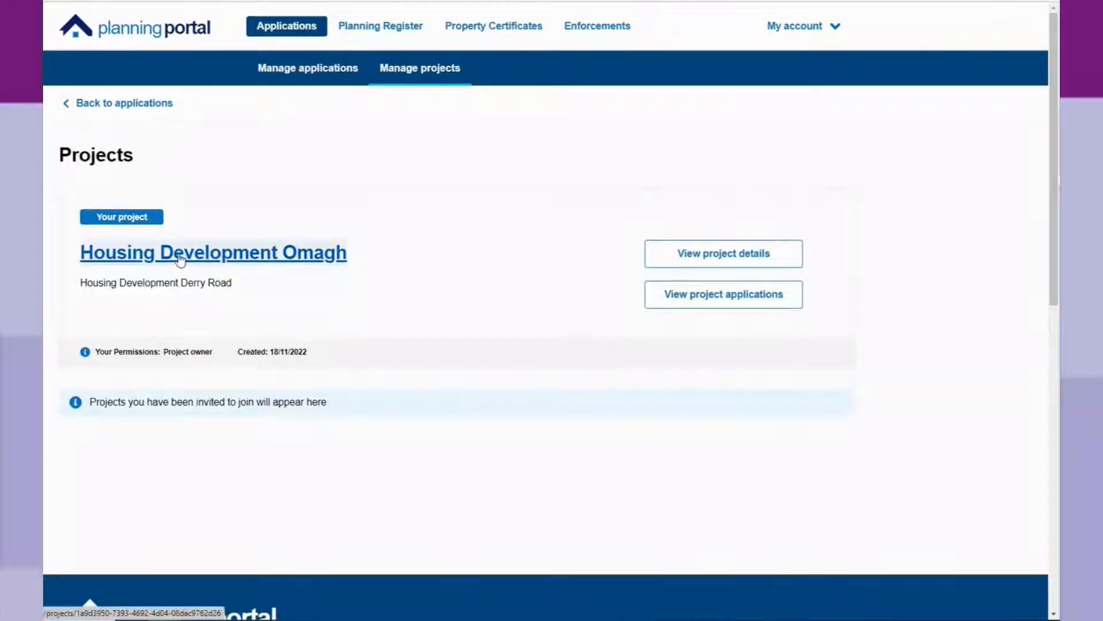
{"action": "left_click", "coordinate": [178, 254]}
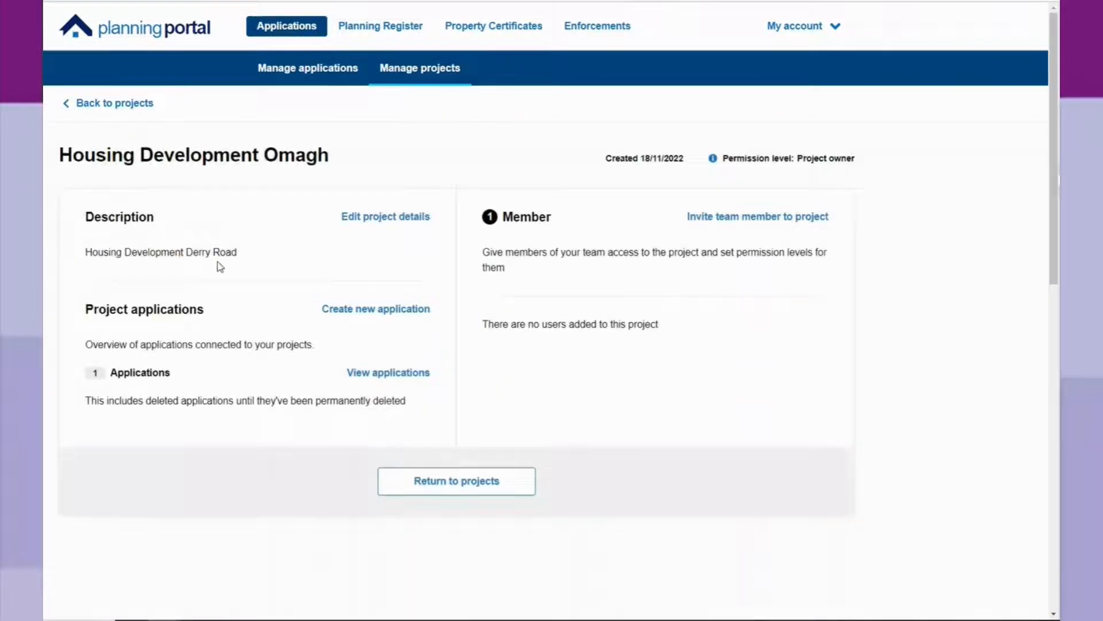
{"action": "left_click", "coordinate": [729, 218]}
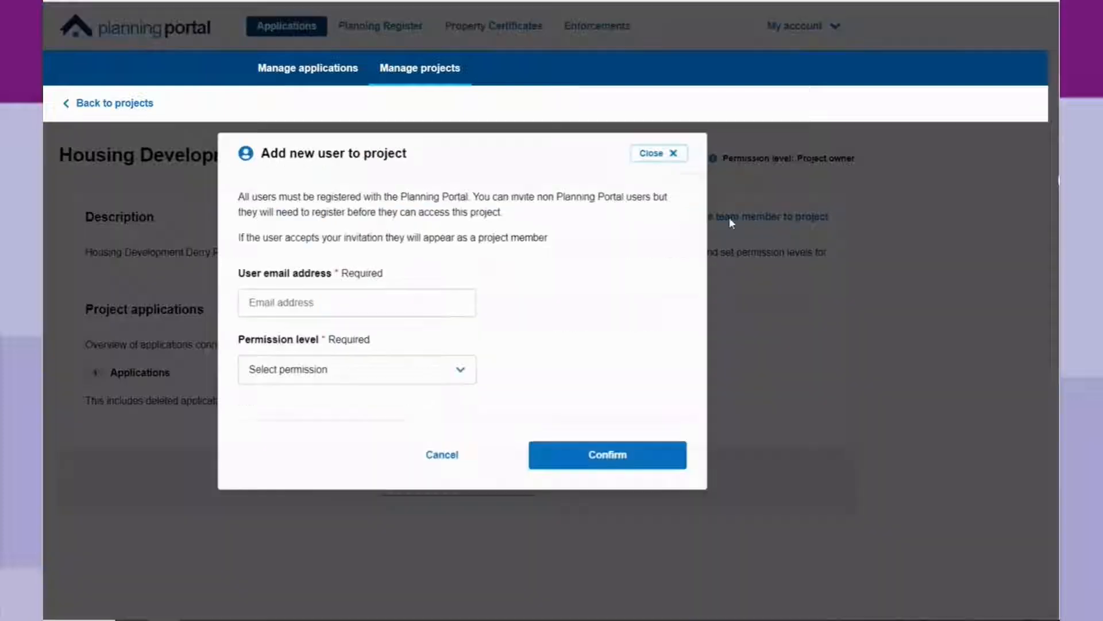
{"action": "left_click", "coordinate": [460, 372]}
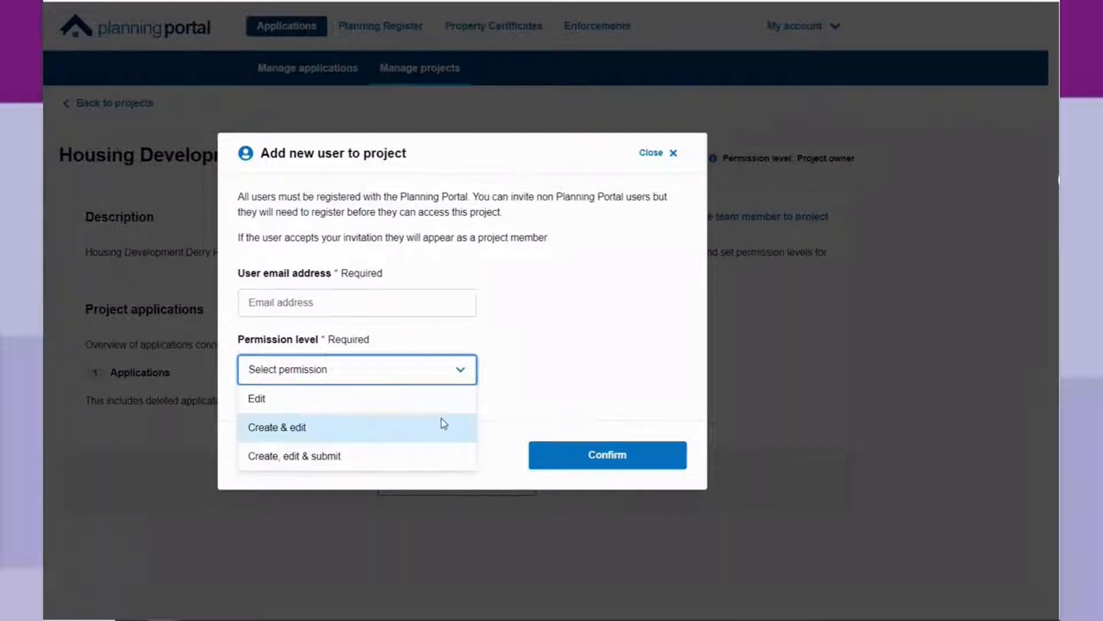
{"action": "left_click", "coordinate": [667, 155]}
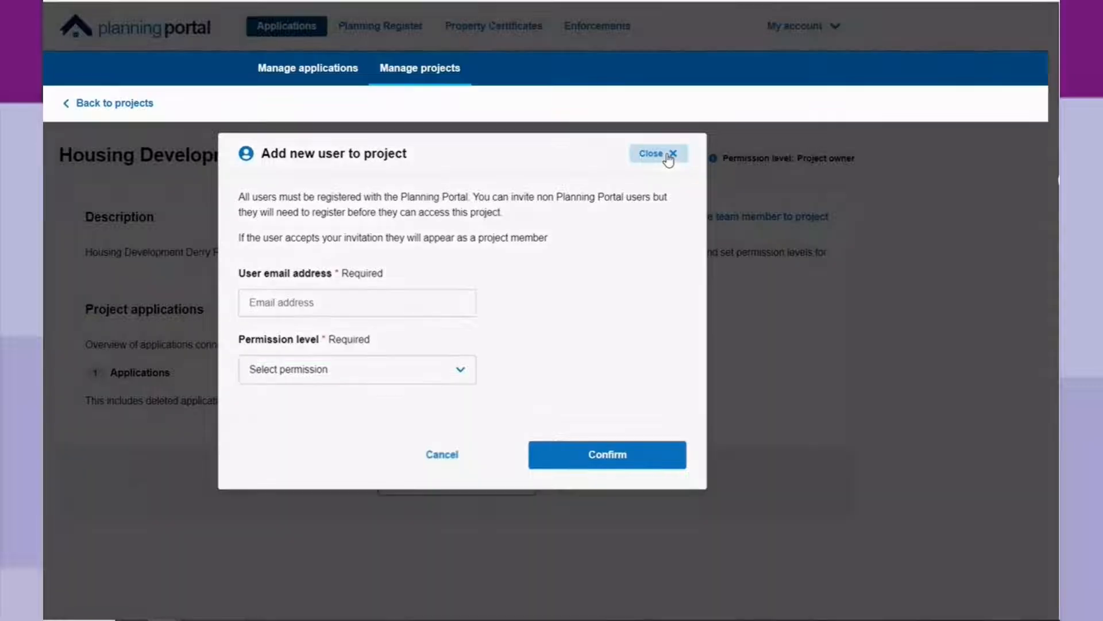
{"action": "left_click", "coordinate": [668, 155]}
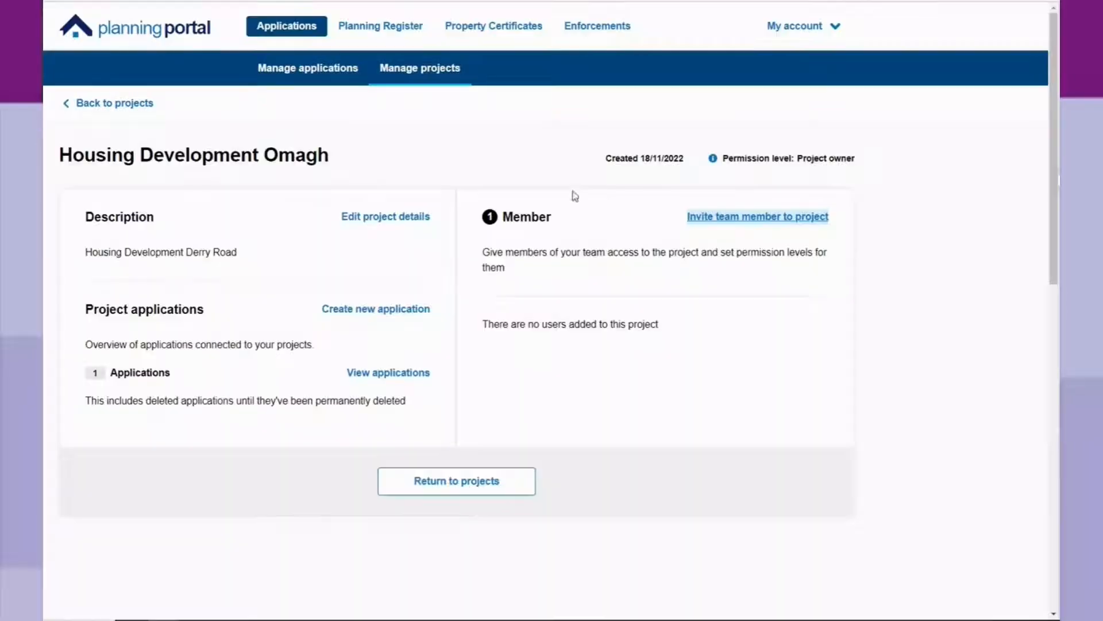
{"action": "left_click", "coordinate": [310, 70]}
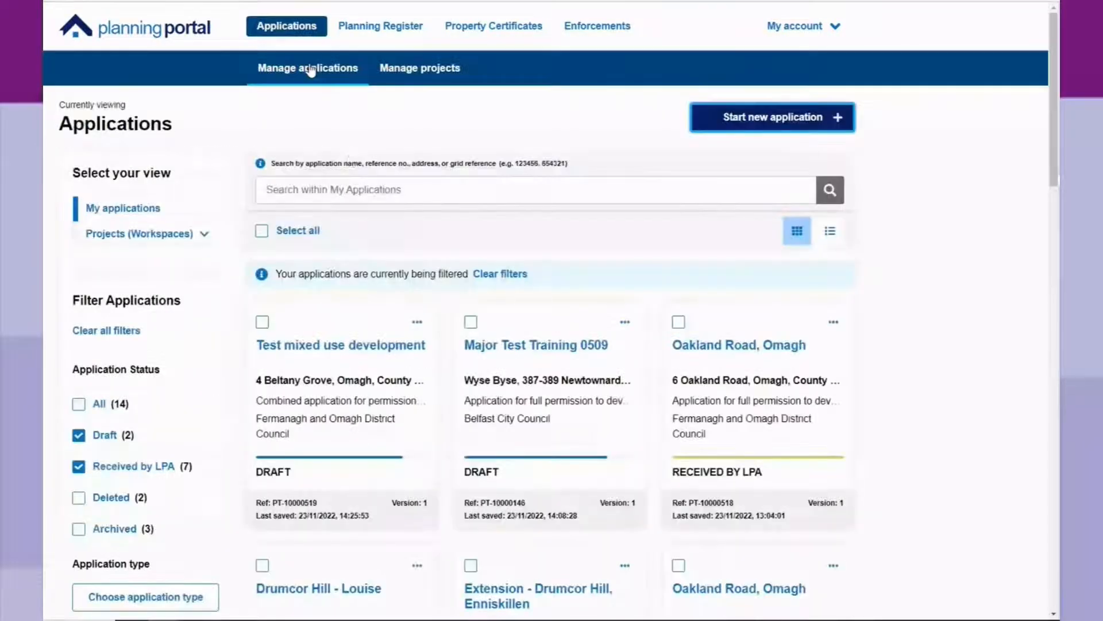
Start a new application named 'Oakland Road, Omagh' and bring up the grid reference search.
{"action": "left_click", "coordinate": [775, 120]}
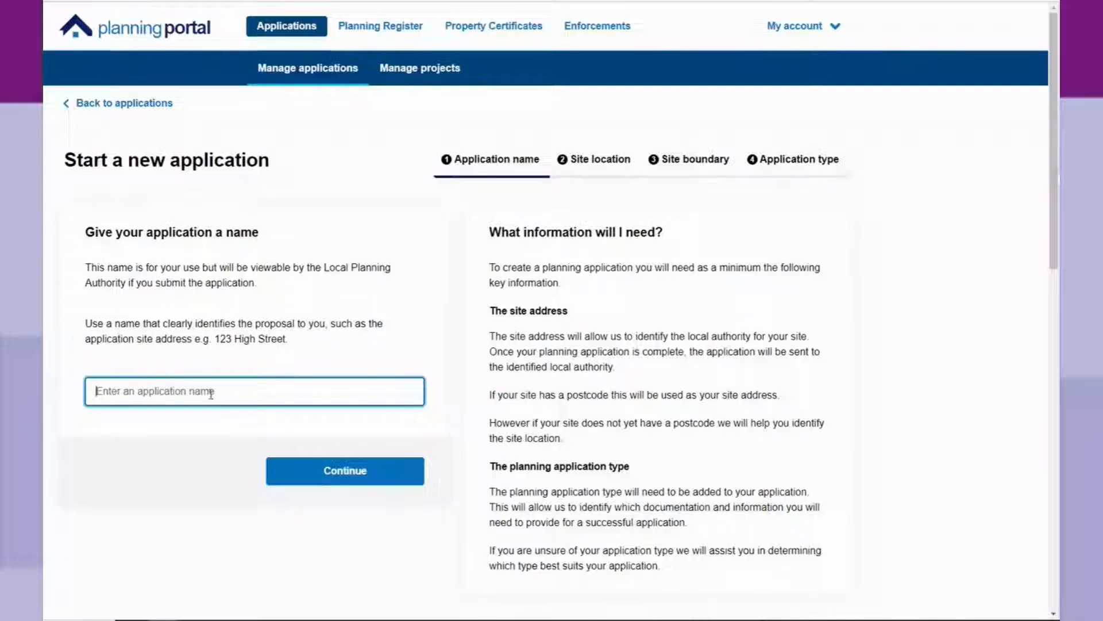
{"action": "type", "text": "O"}
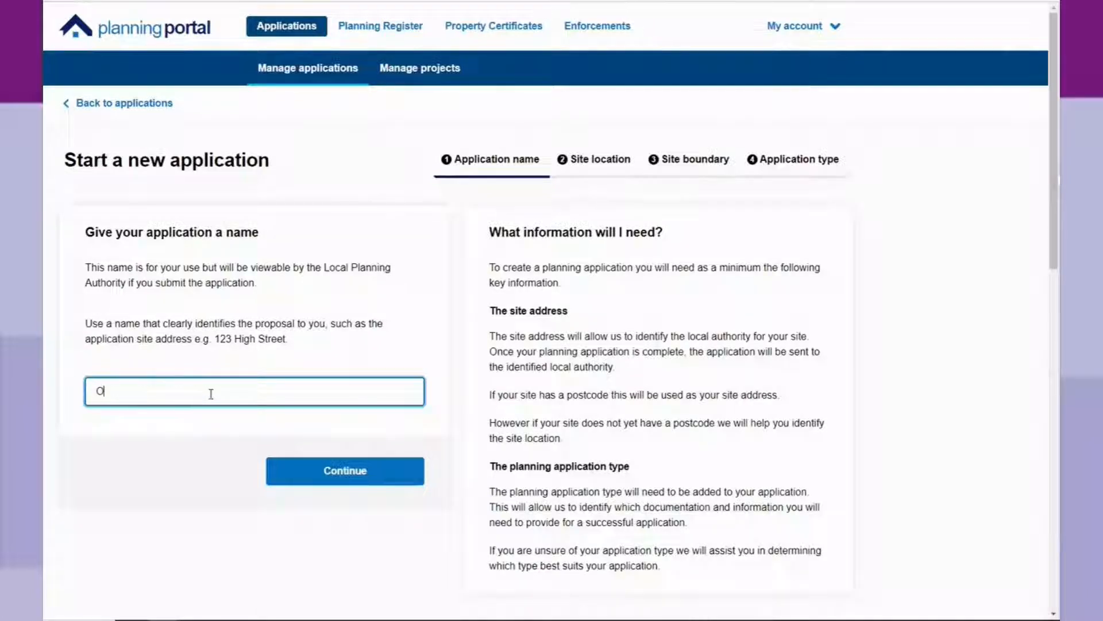
{"action": "type", "text": "akland R"}
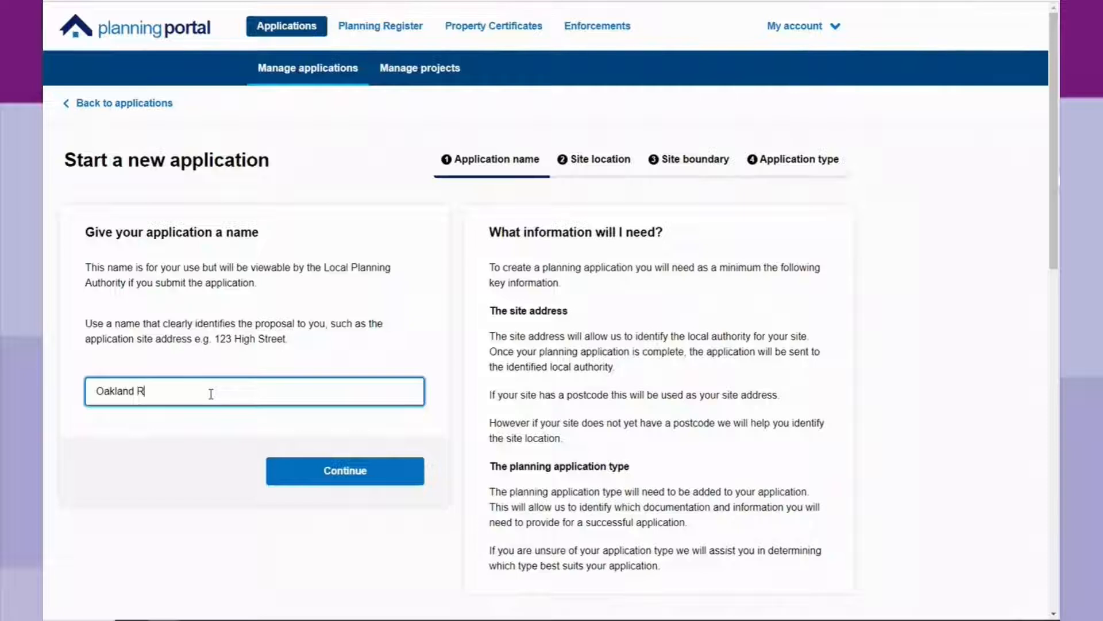
{"action": "type", "text": "oad, Omagh"}
{"action": "key", "text": "Return"}
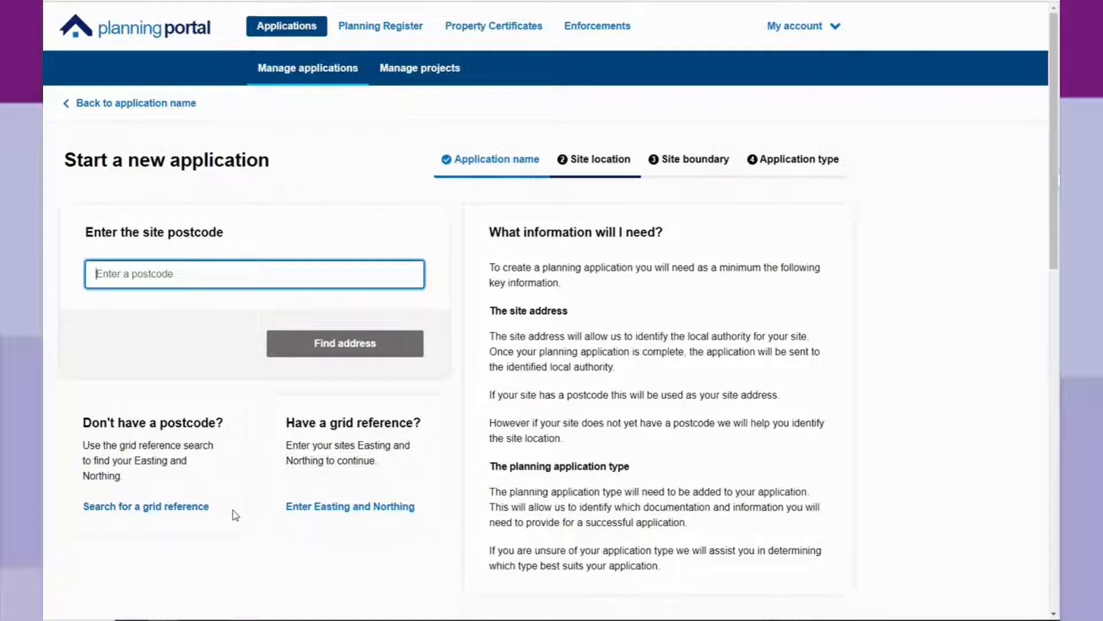
{"action": "left_click", "coordinate": [149, 508]}
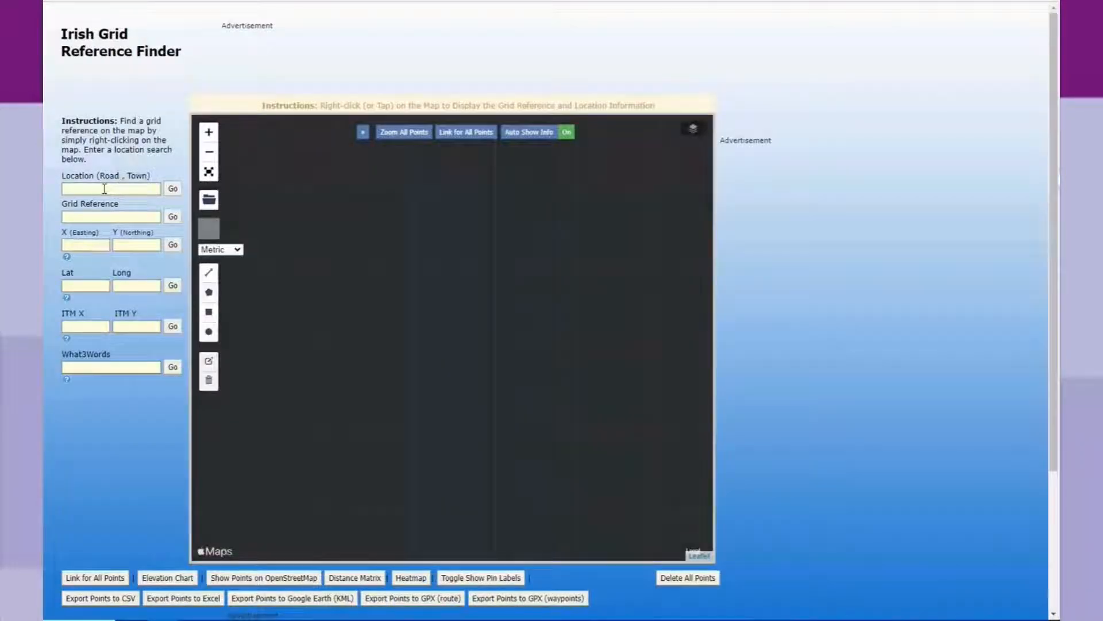
{"action": "left_click", "coordinate": [104, 188]}
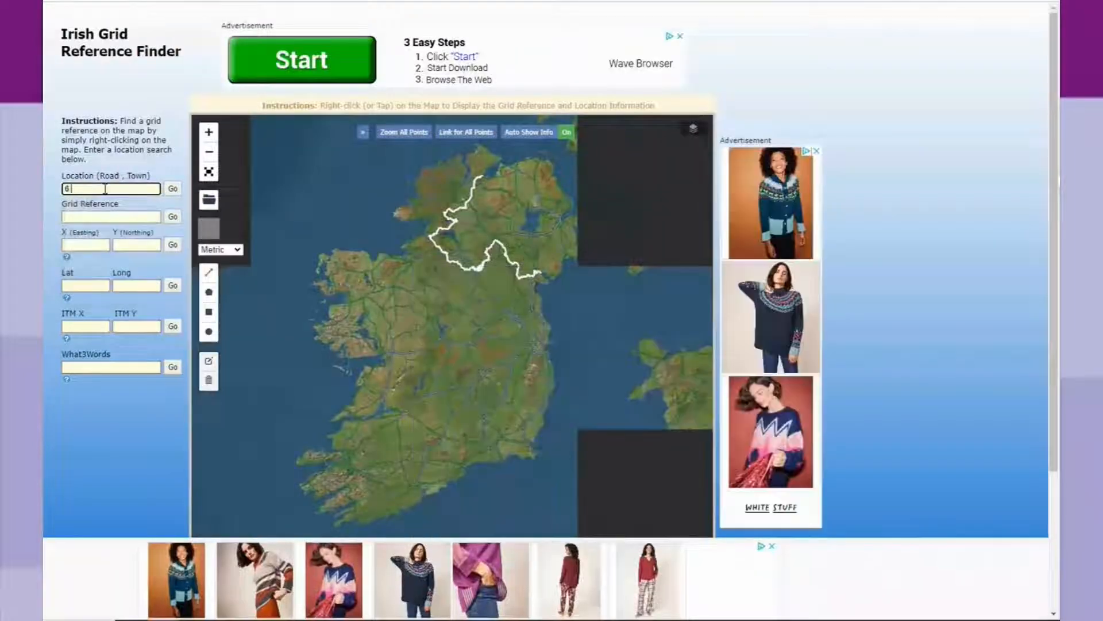
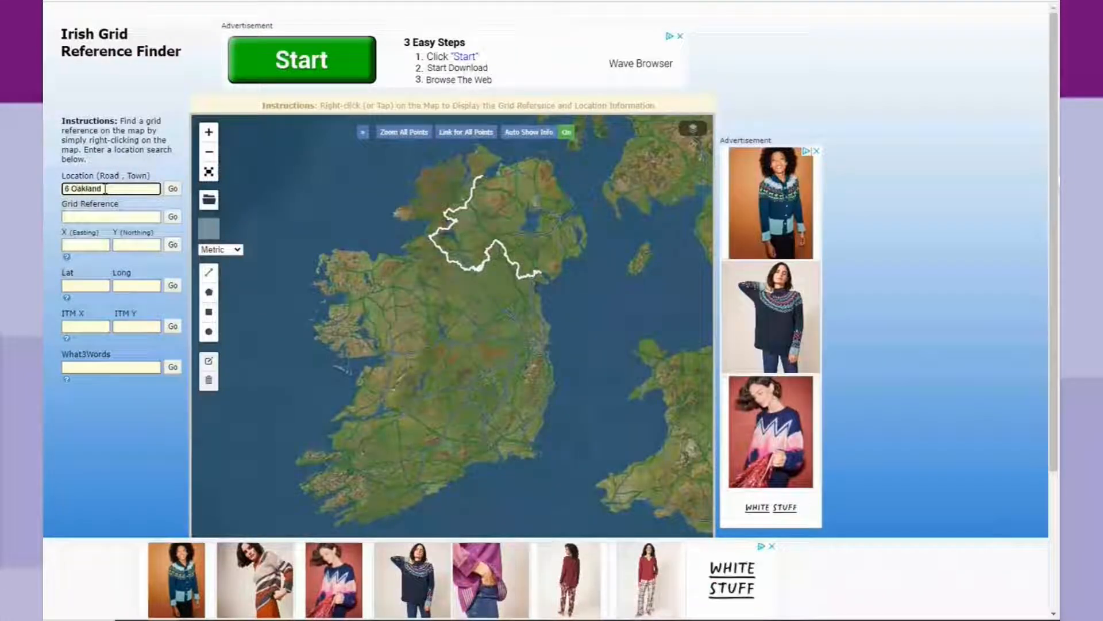
{"action": "left_click", "coordinate": [173, 193]}
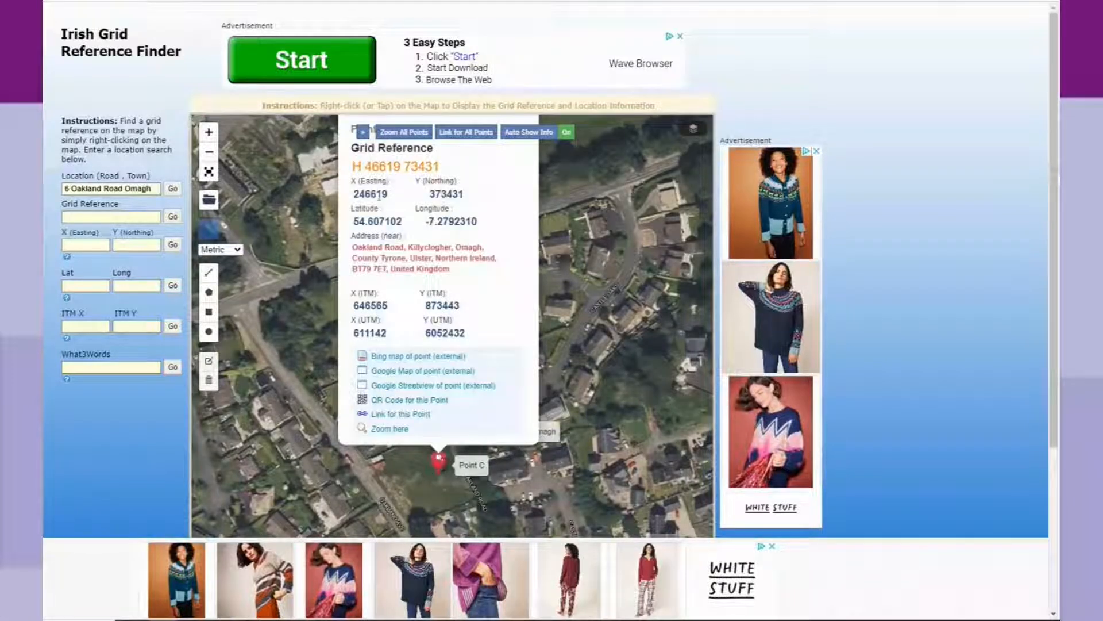
Copy the Easting 246619 and return to the Planning Portal application.
{"action": "left_click", "coordinate": [356, 195]}
{"action": "double_click", "coordinate": [356, 195]}
{"action": "right_click", "coordinate": [371, 196]}
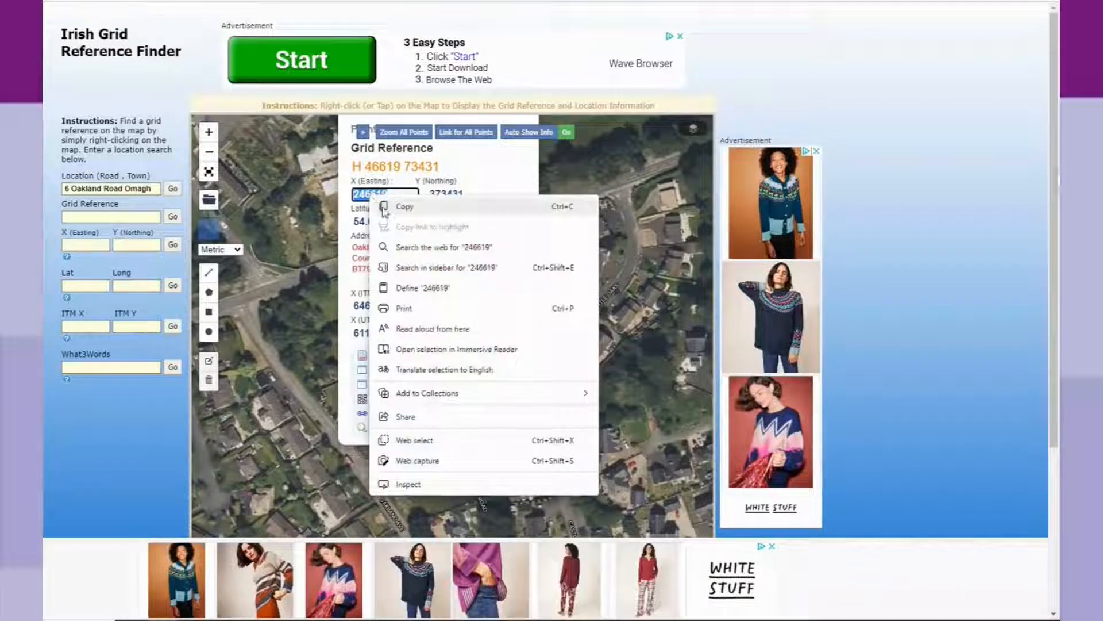
{"action": "left_click", "coordinate": [384, 207]}
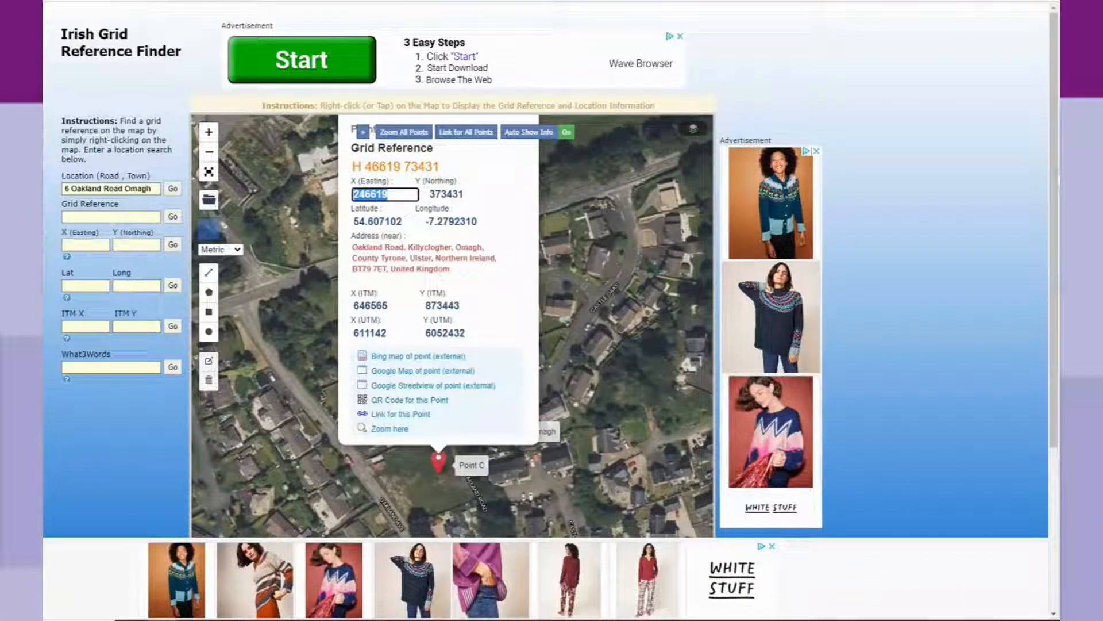
{"action": "left_click", "coordinate": [144, 0]}
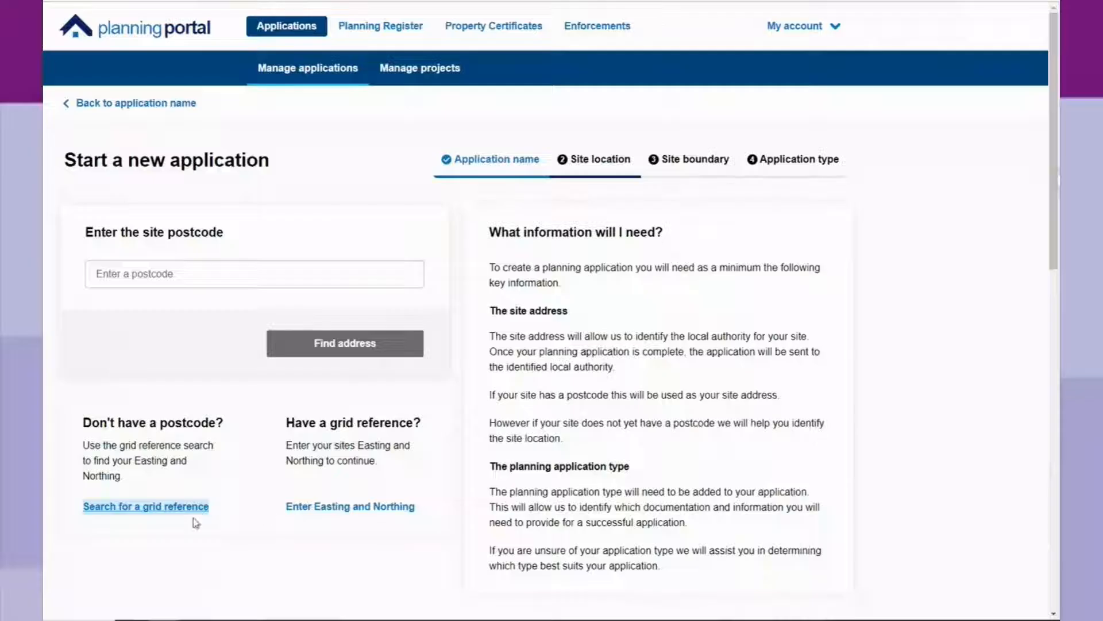
Paste Easting 246619 into the grid reference form, copy Northing 373431, and continue.
{"action": "left_click", "coordinate": [304, 513]}
{"action": "key", "text": "ctrl+v"}
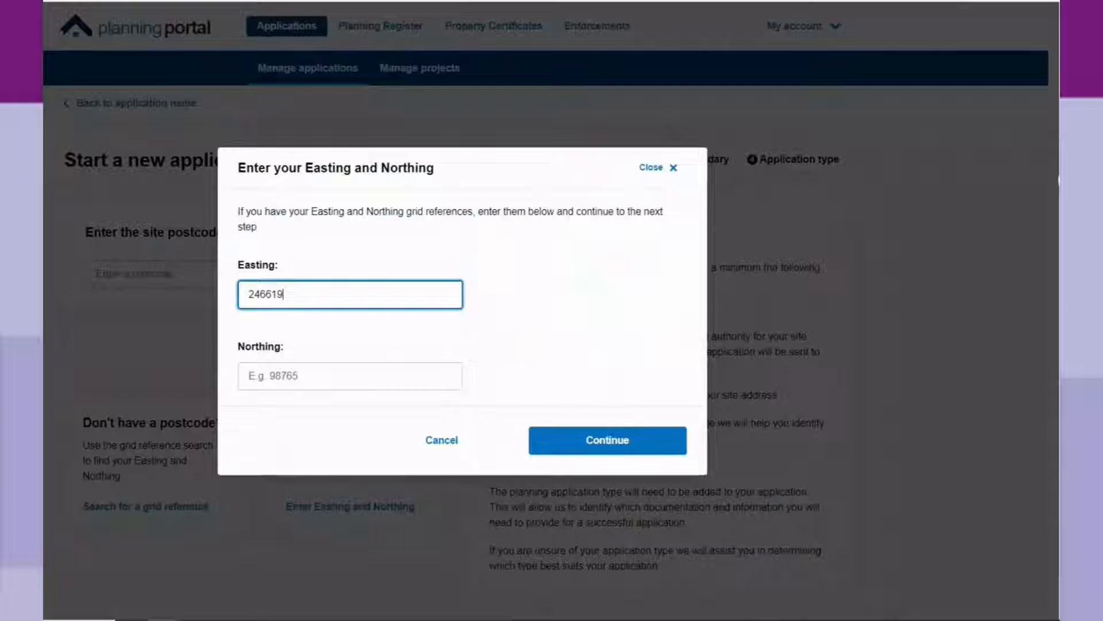
{"action": "key", "text": "ctrl+Tab"}
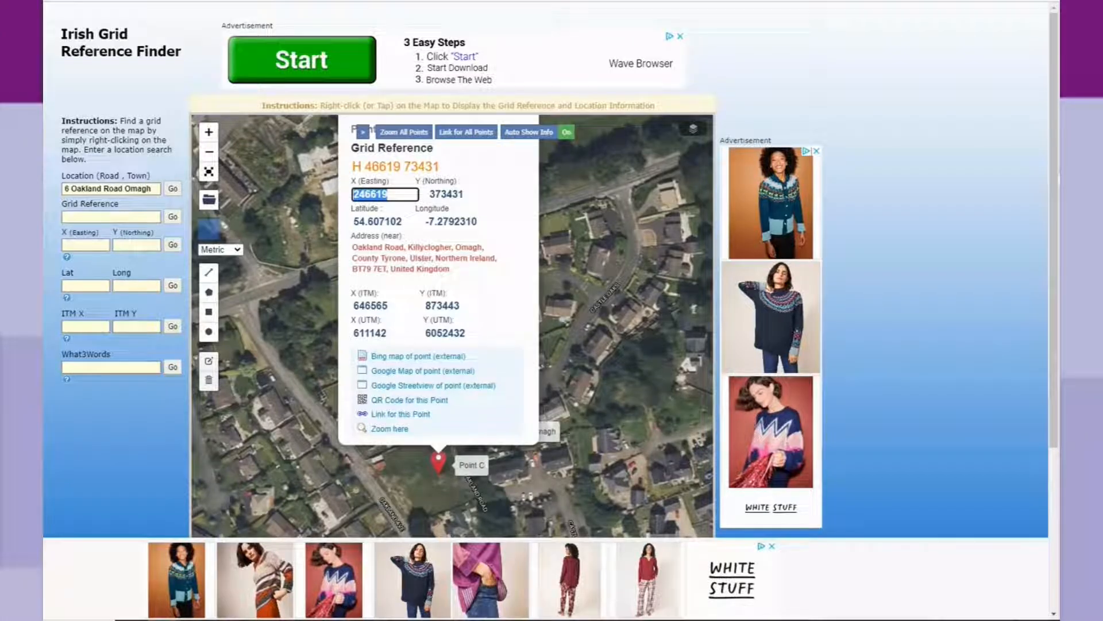
{"action": "double_click", "coordinate": [451, 195]}
{"action": "right_click", "coordinate": [451, 196]}
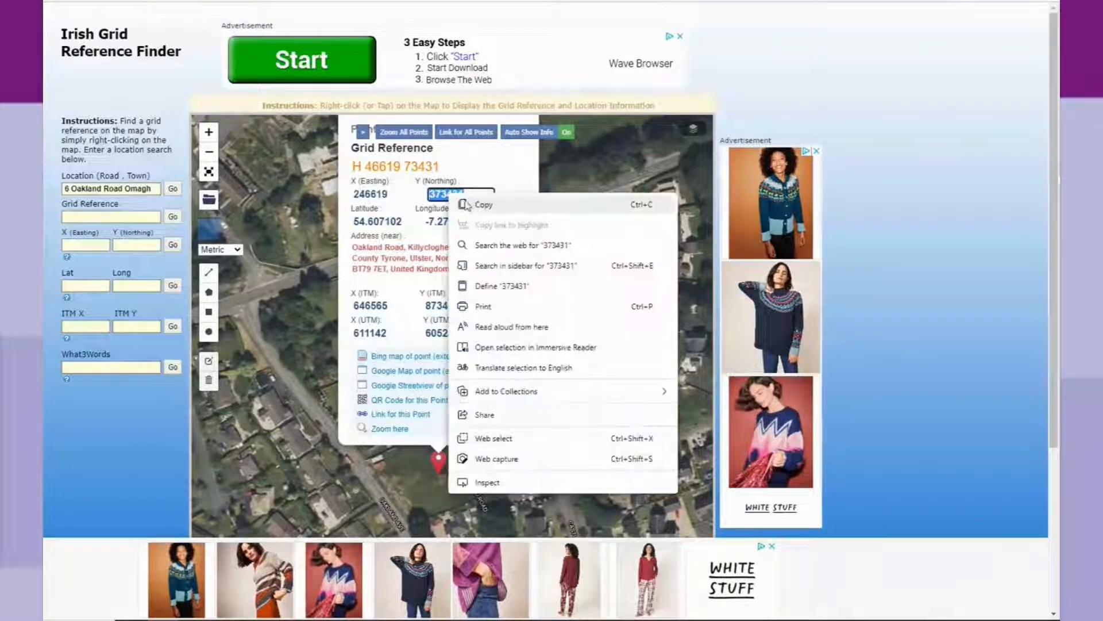
{"action": "left_click", "coordinate": [480, 204]}
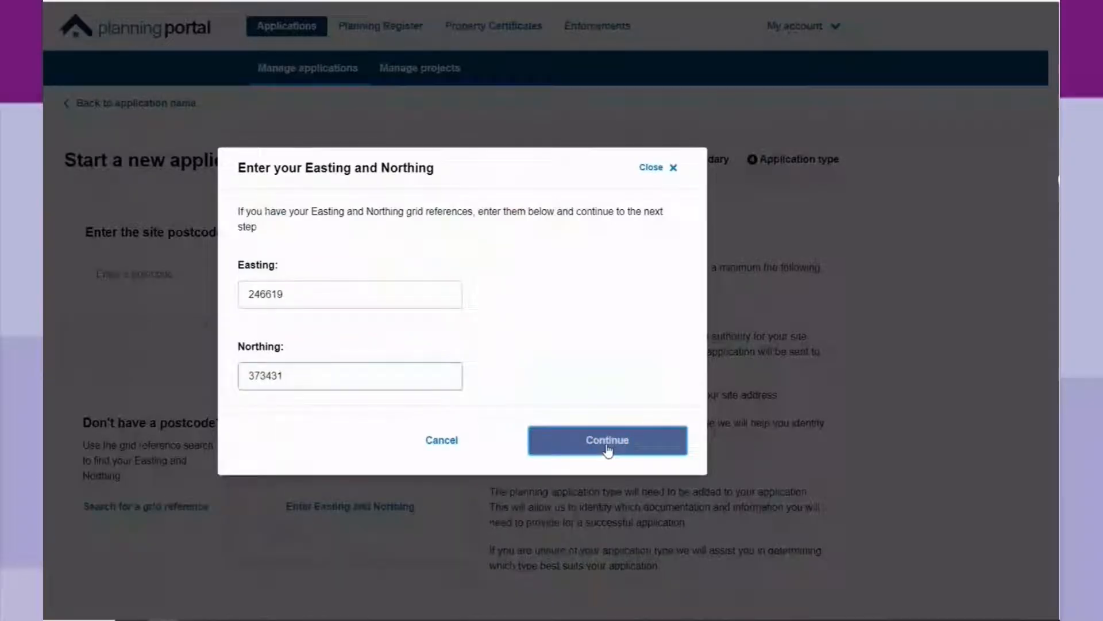
{"action": "left_click", "coordinate": [608, 447]}
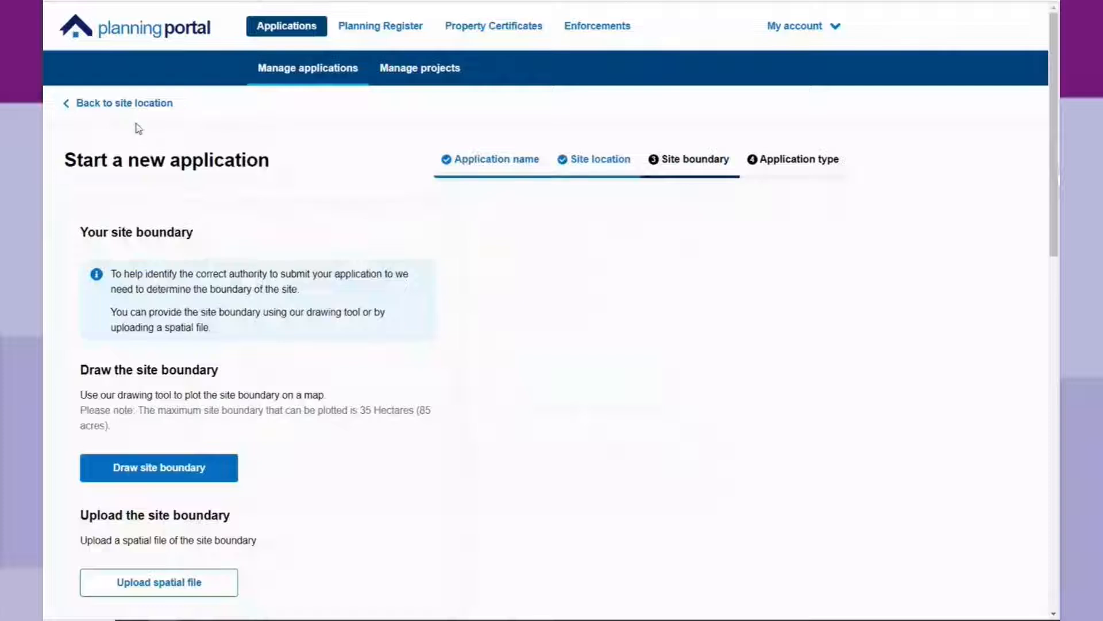
{"action": "left_click", "coordinate": [134, 109]}
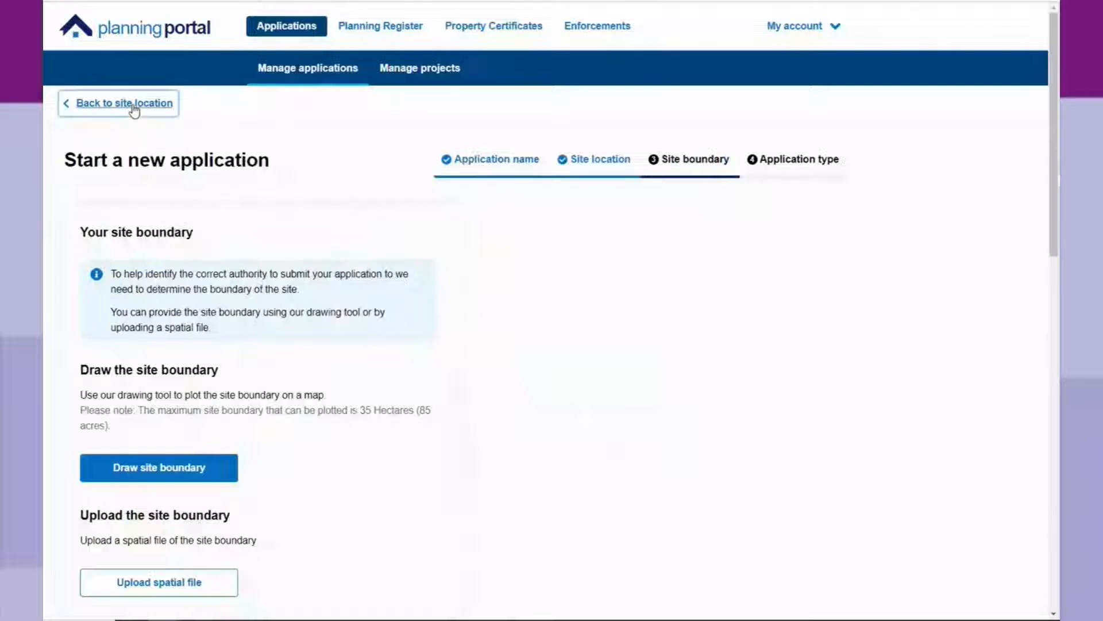
{"action": "left_click", "coordinate": [222, 279]}
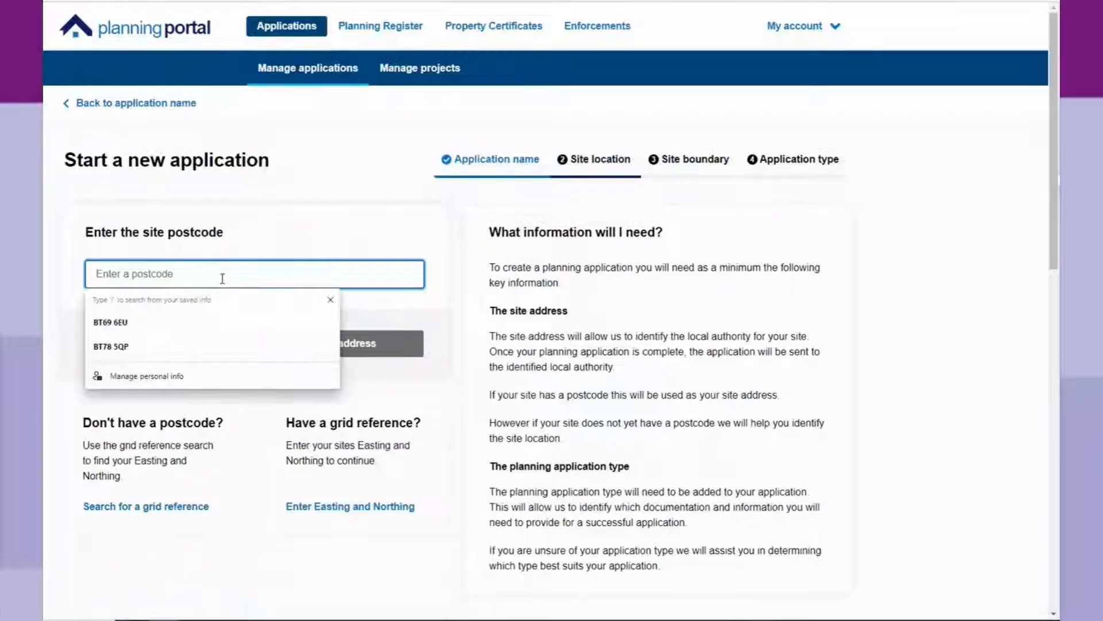
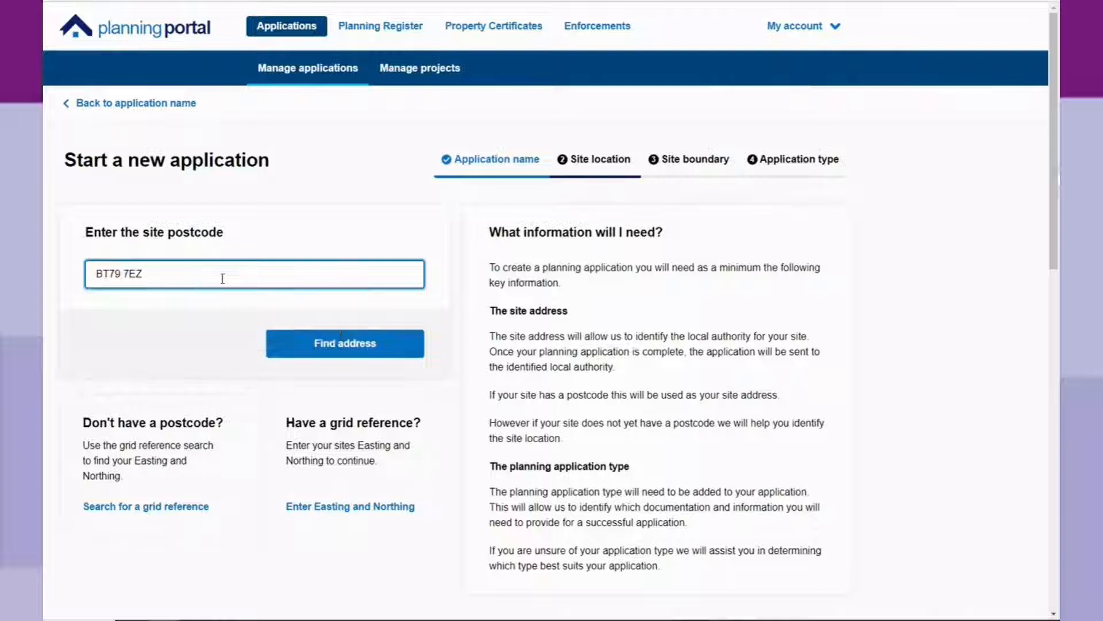
{"action": "left_click", "coordinate": [315, 348]}
{"action": "left_click", "coordinate": [315, 274]}
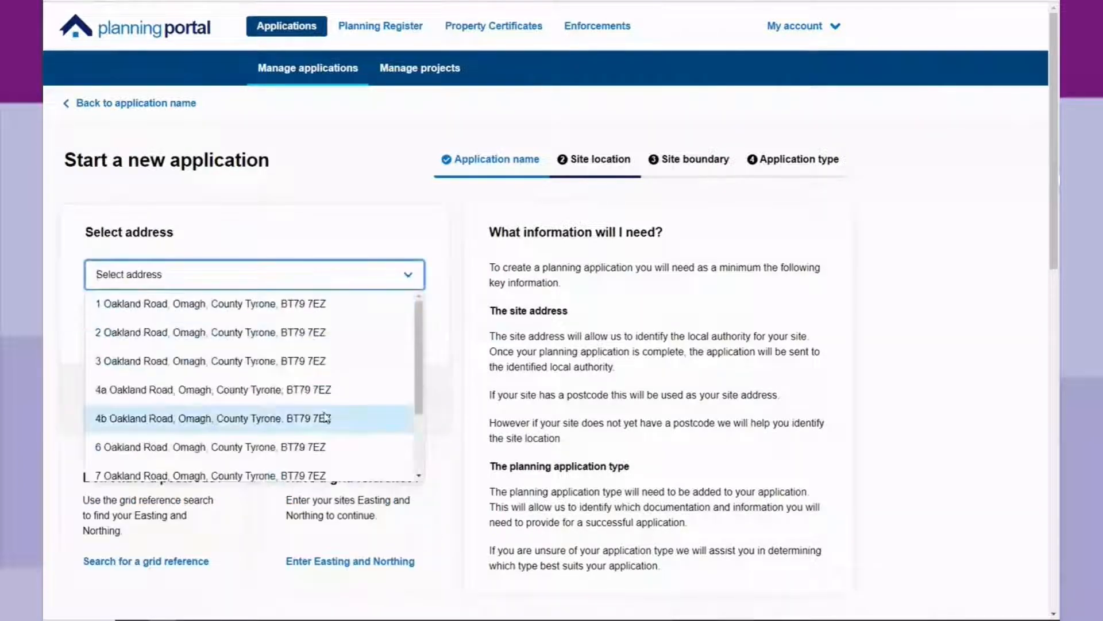
{"action": "left_click", "coordinate": [323, 446]}
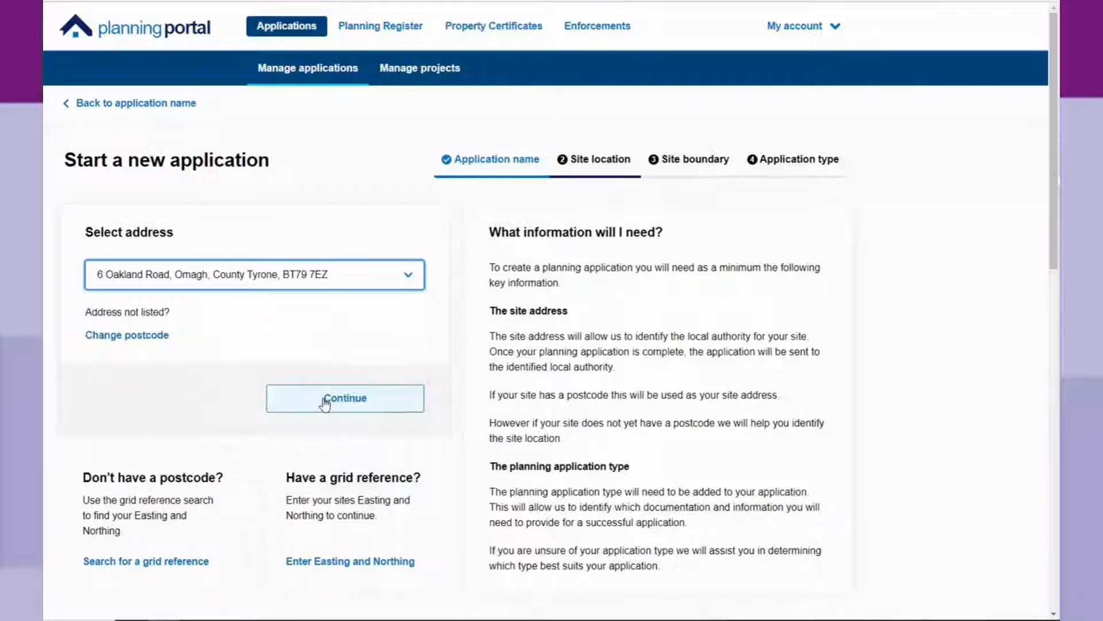
{"action": "left_click", "coordinate": [325, 402]}
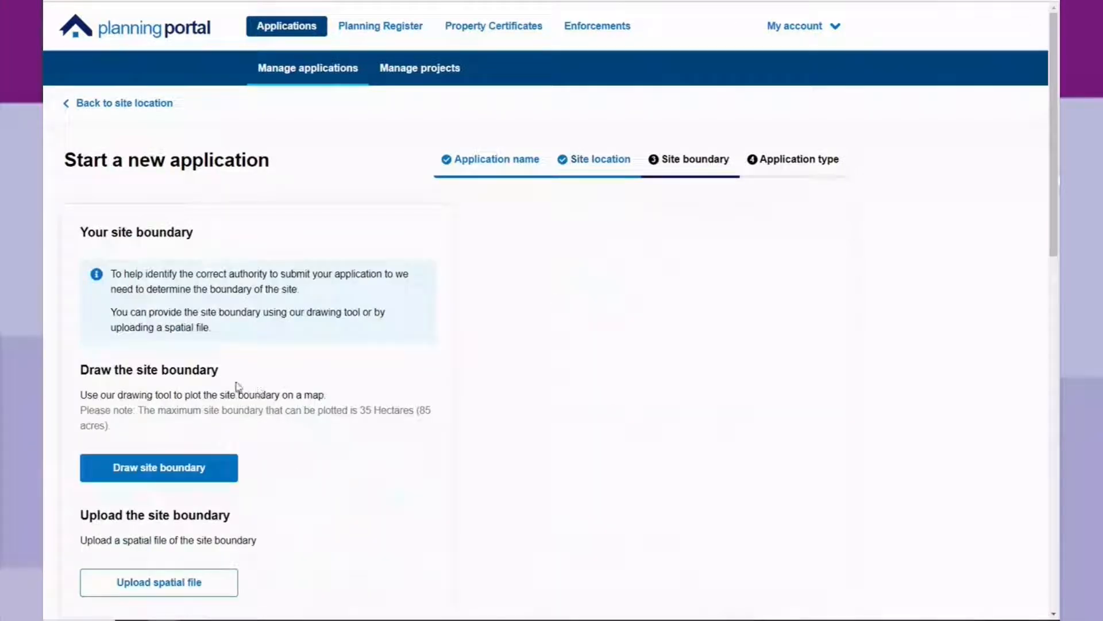
Open the boundary drawing map, step through several drawing tips, then skip the tutorial.
{"action": "left_click", "coordinate": [200, 472]}
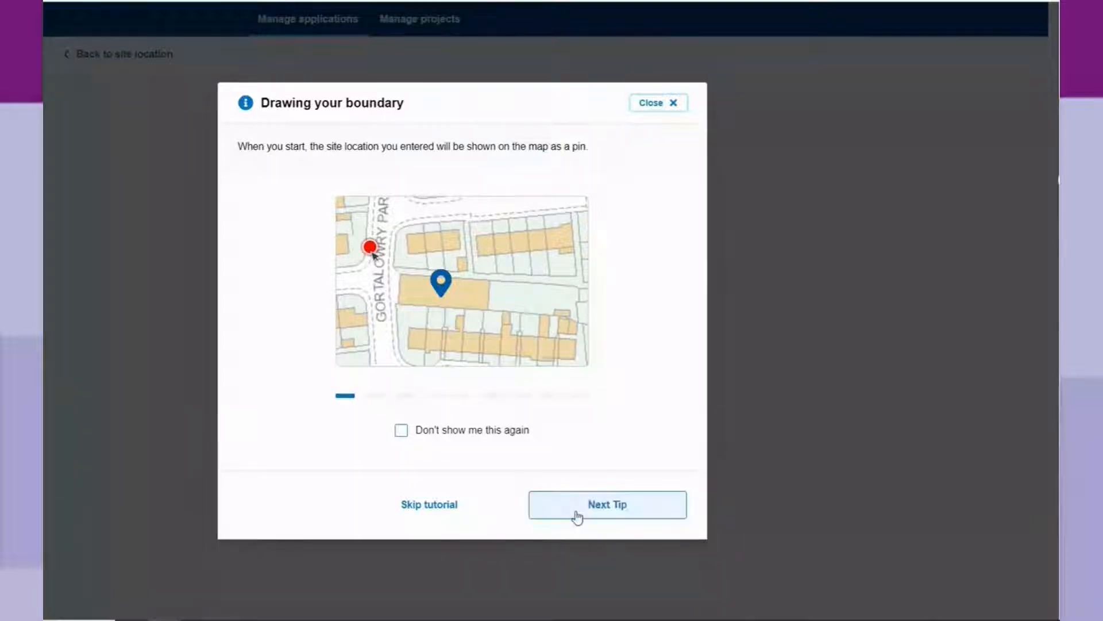
{"action": "left_click", "coordinate": [593, 513]}
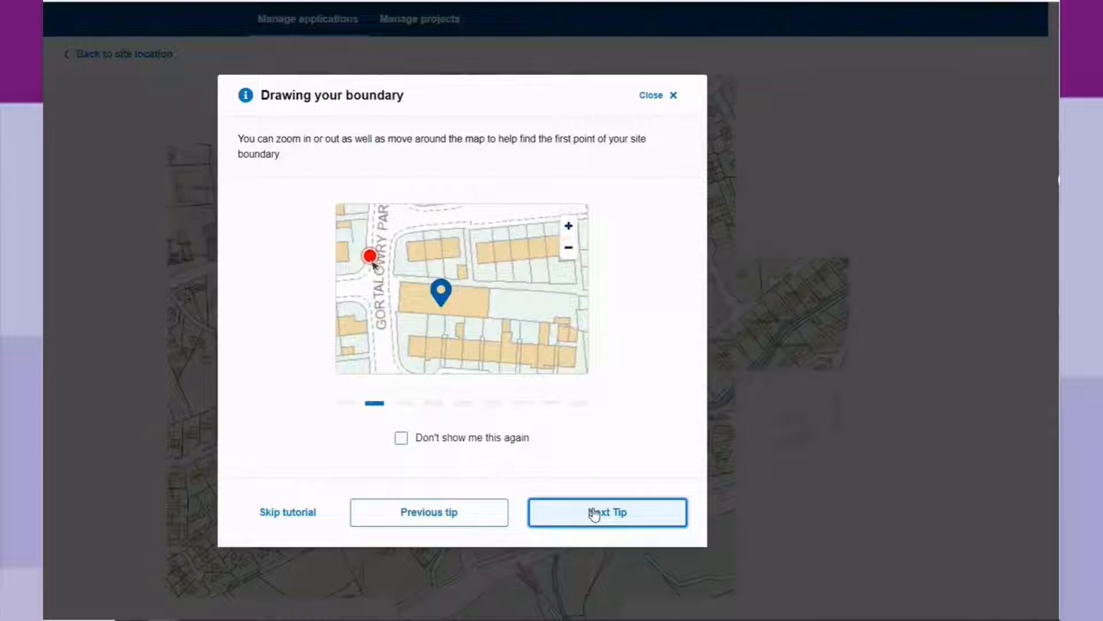
{"action": "left_click", "coordinate": [594, 514]}
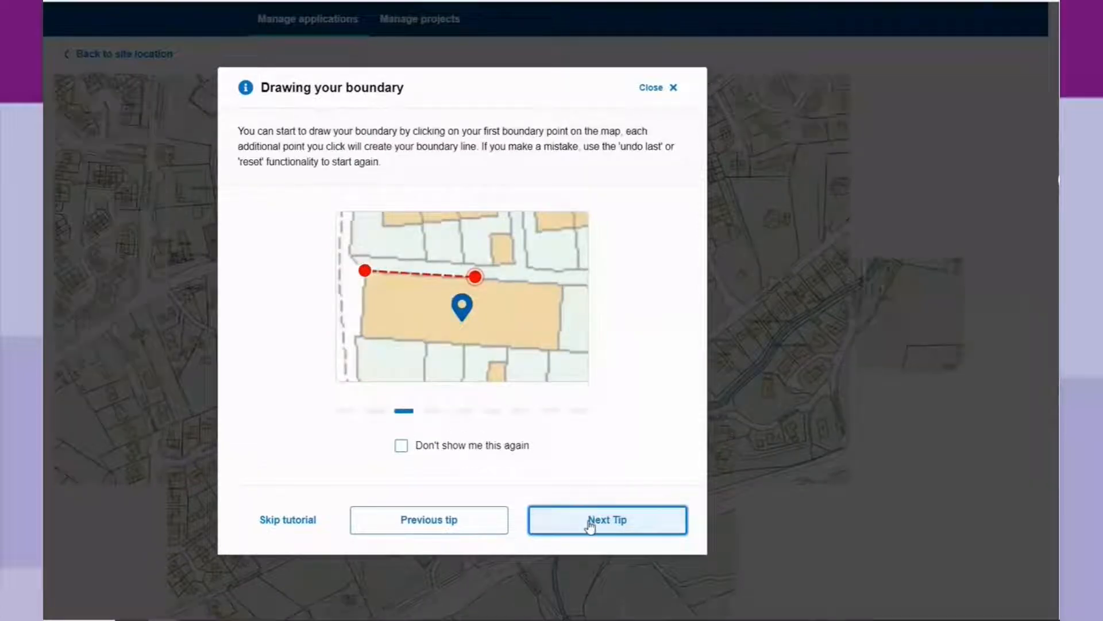
{"action": "left_click", "coordinate": [590, 524]}
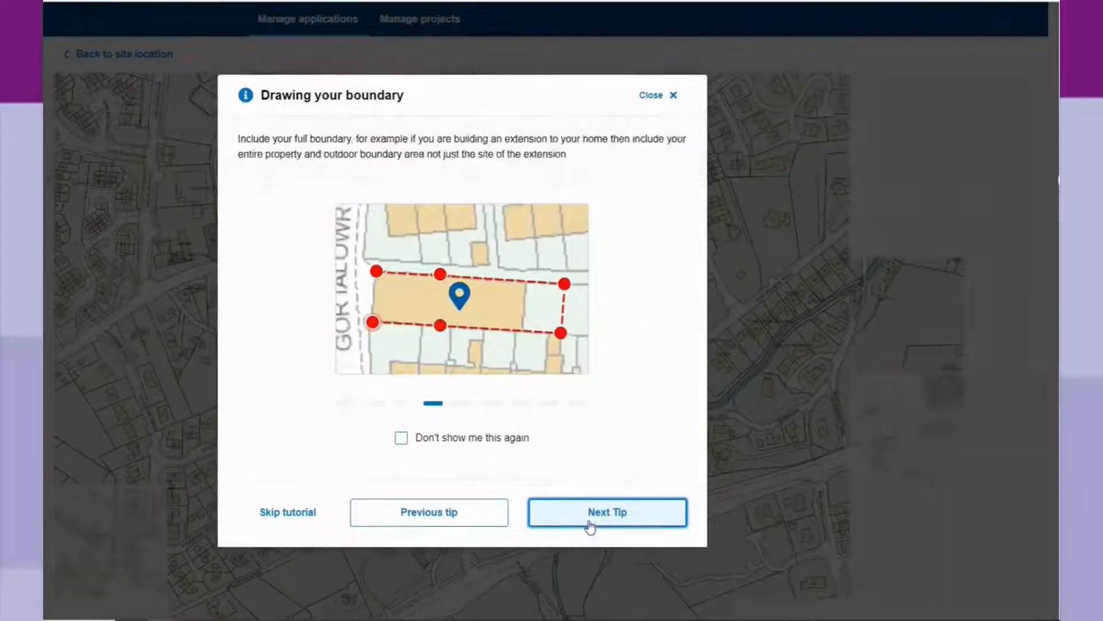
{"action": "left_click", "coordinate": [592, 525]}
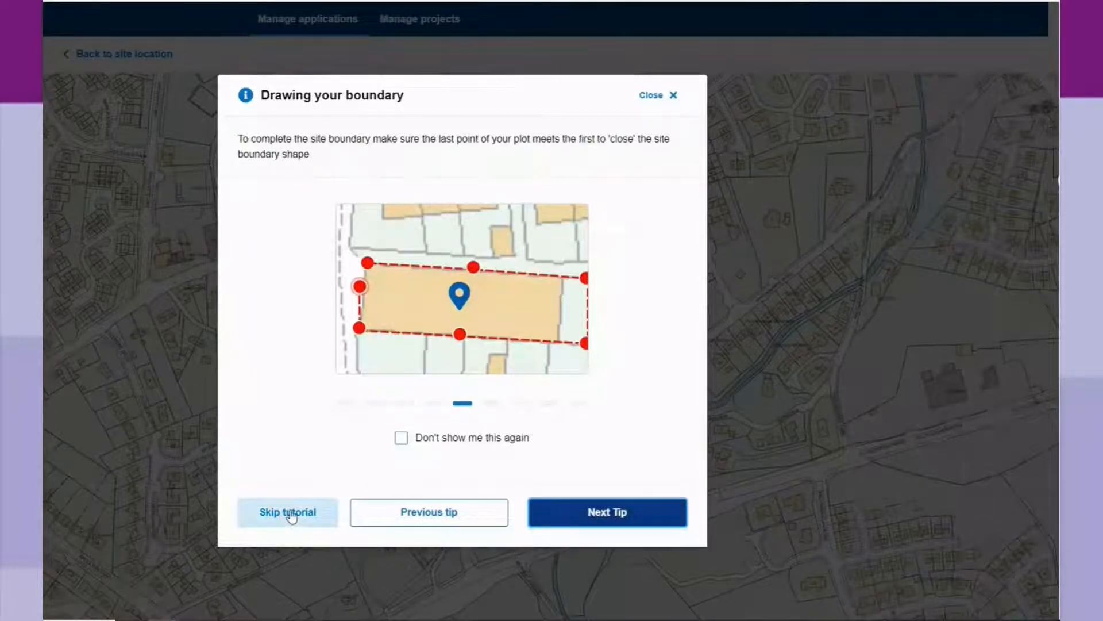
{"action": "left_click", "coordinate": [292, 515]}
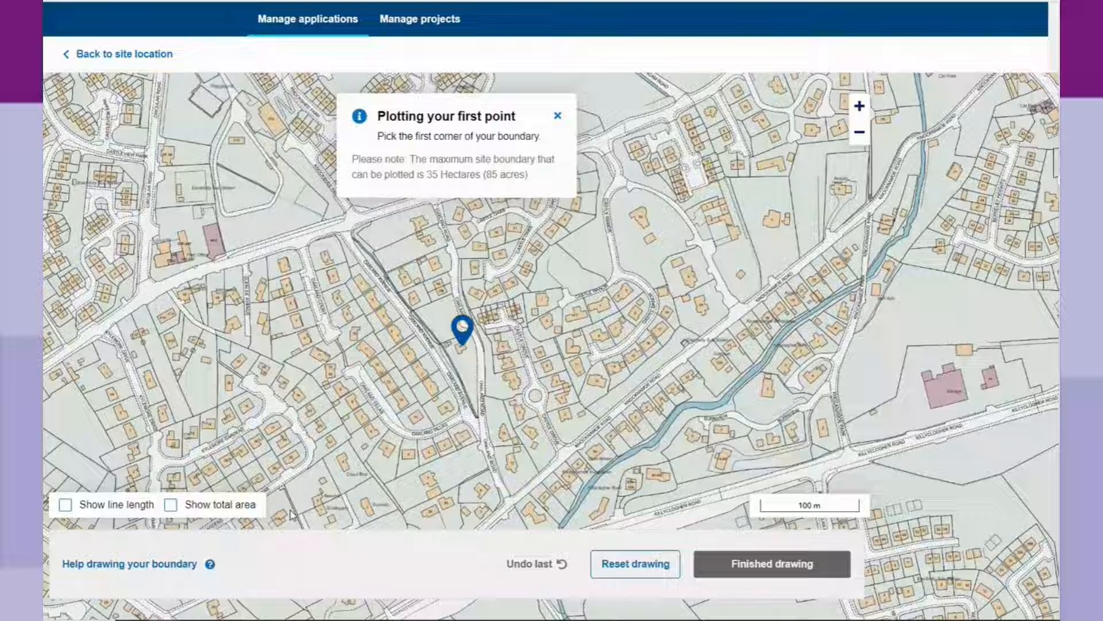
Place the first boundary corner by the stream and trace the northern and Oakland Road edges.
{"action": "left_click", "coordinate": [483, 370]}
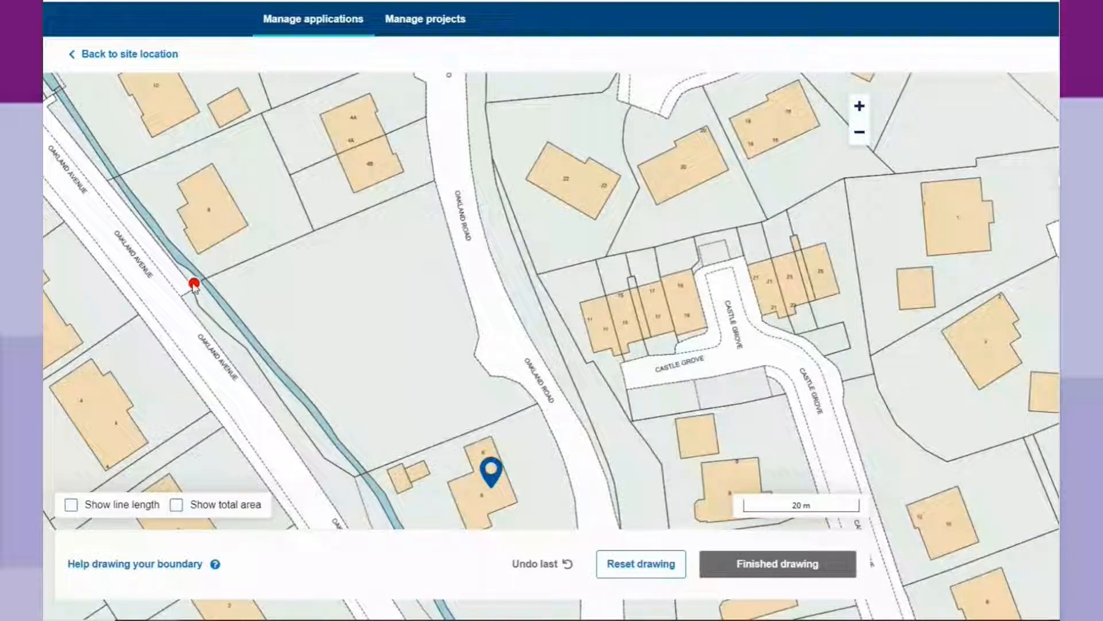
{"action": "left_click", "coordinate": [193, 285]}
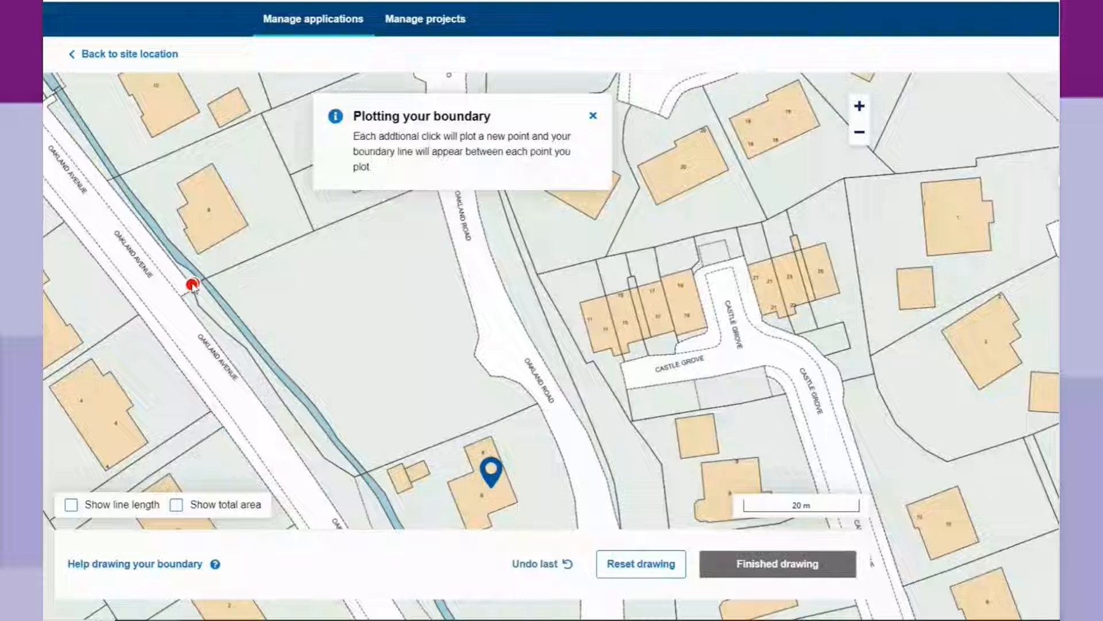
{"action": "left_click", "coordinate": [313, 230]}
{"action": "left_click", "coordinate": [593, 115]}
{"action": "left_click", "coordinate": [435, 180]}
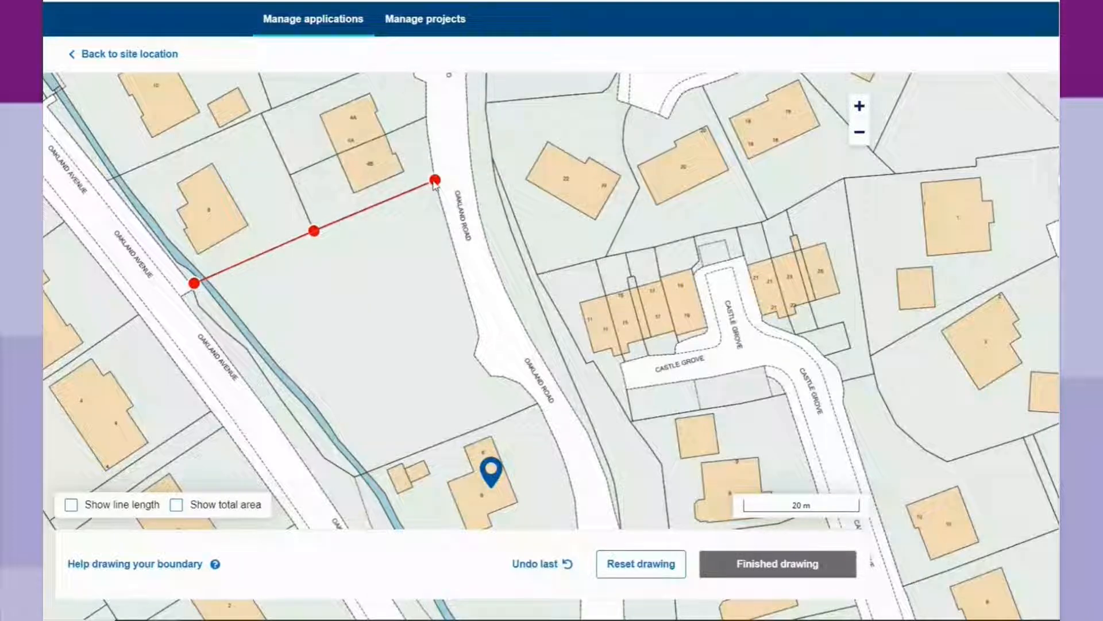
{"action": "left_click", "coordinate": [458, 260]}
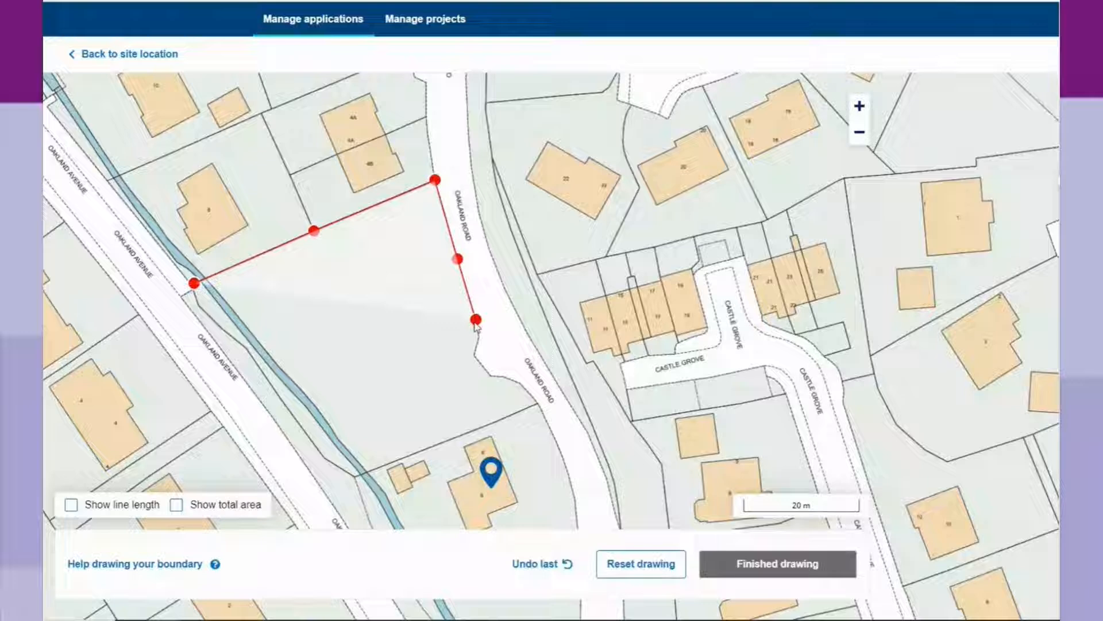
{"action": "left_click", "coordinate": [479, 337]}
{"action": "left_click", "coordinate": [474, 355]}
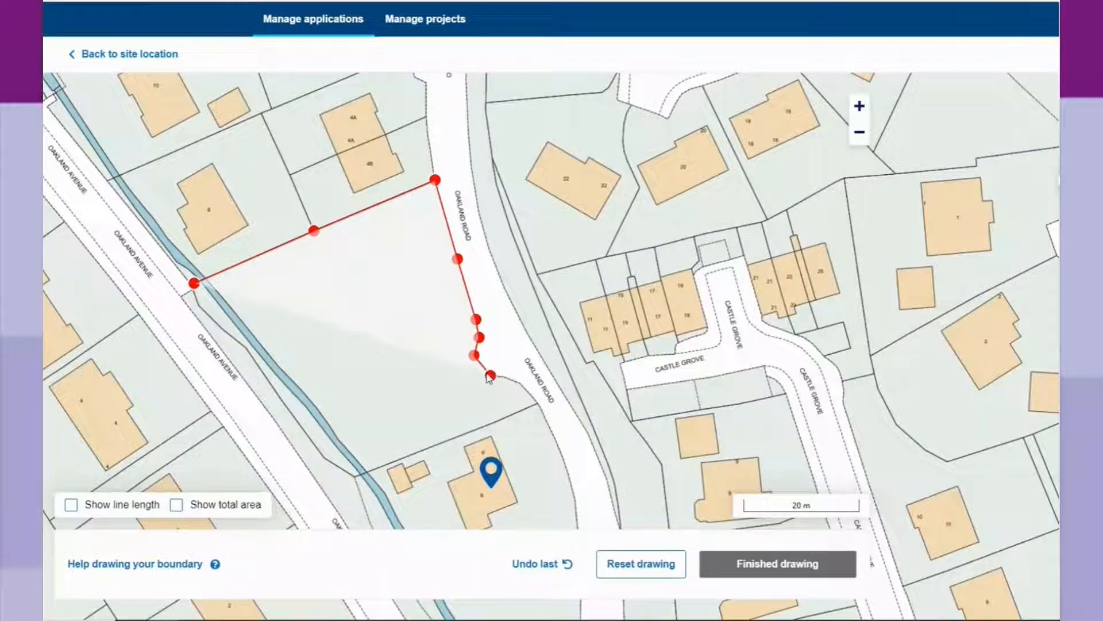
{"action": "left_click", "coordinate": [490, 376]}
{"action": "left_click", "coordinate": [520, 383]}
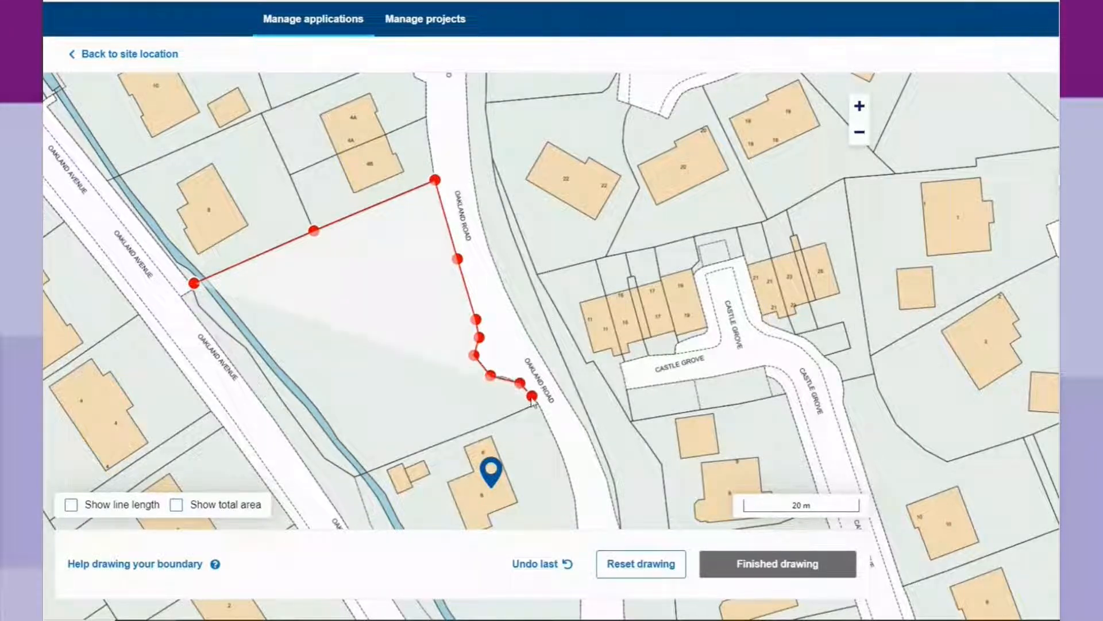
{"action": "left_click", "coordinate": [532, 396]}
Extend the boundary along the southern edge, removing a misplaced corner.
{"action": "scroll", "coordinate": [536, 400], "scroll_direction": "up", "scroll_amount": 1}
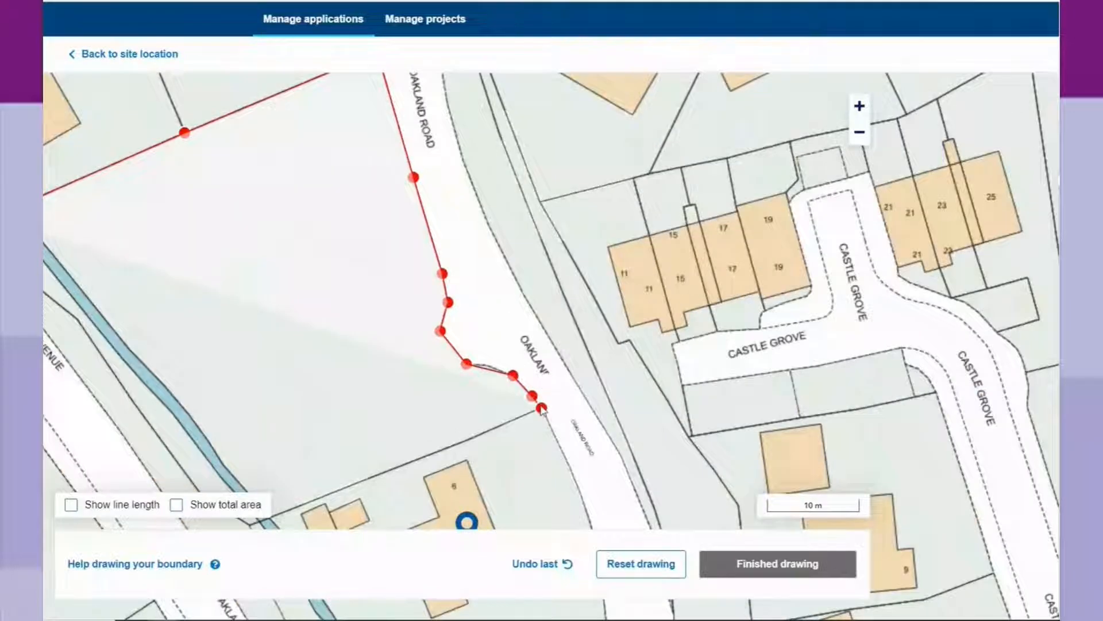
{"action": "scroll", "coordinate": [541, 407], "scroll_direction": "up", "scroll_amount": 1}
{"action": "scroll", "coordinate": [541, 408], "scroll_direction": "down", "scroll_amount": 2}
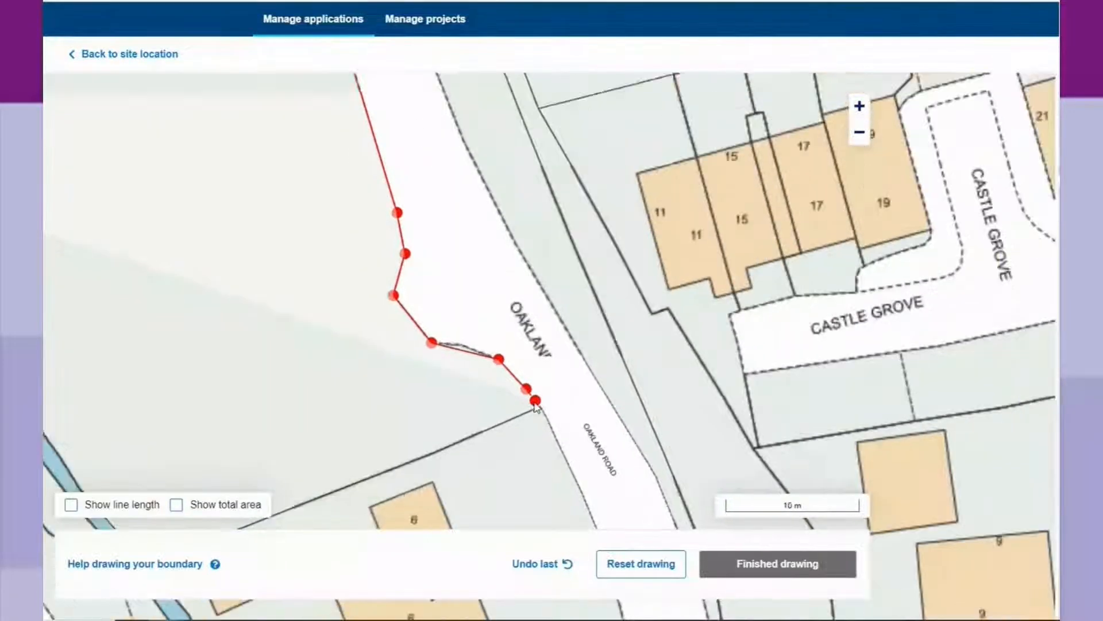
{"action": "left_click", "coordinate": [460, 441]}
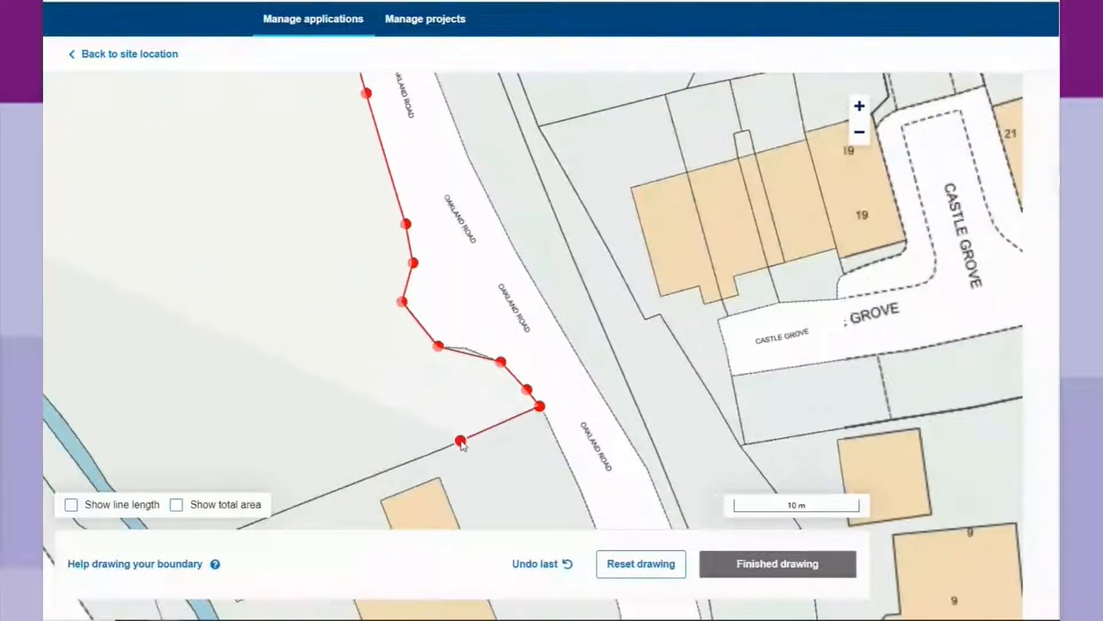
{"action": "left_click", "coordinate": [418, 459]}
{"action": "left_click", "coordinate": [338, 415]}
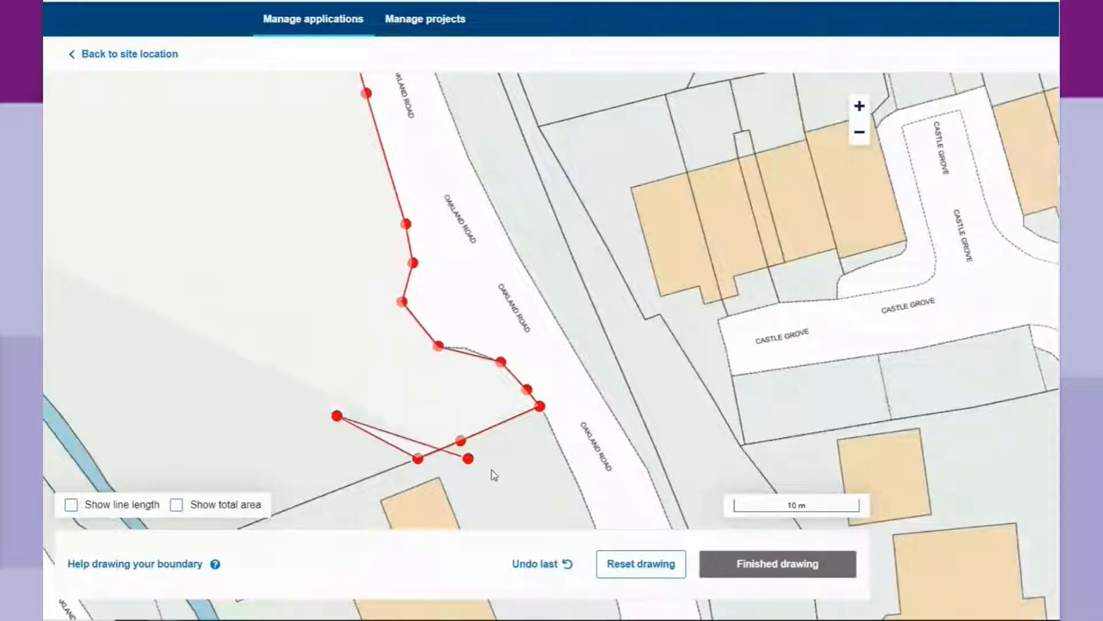
{"action": "left_click", "coordinate": [540, 565]}
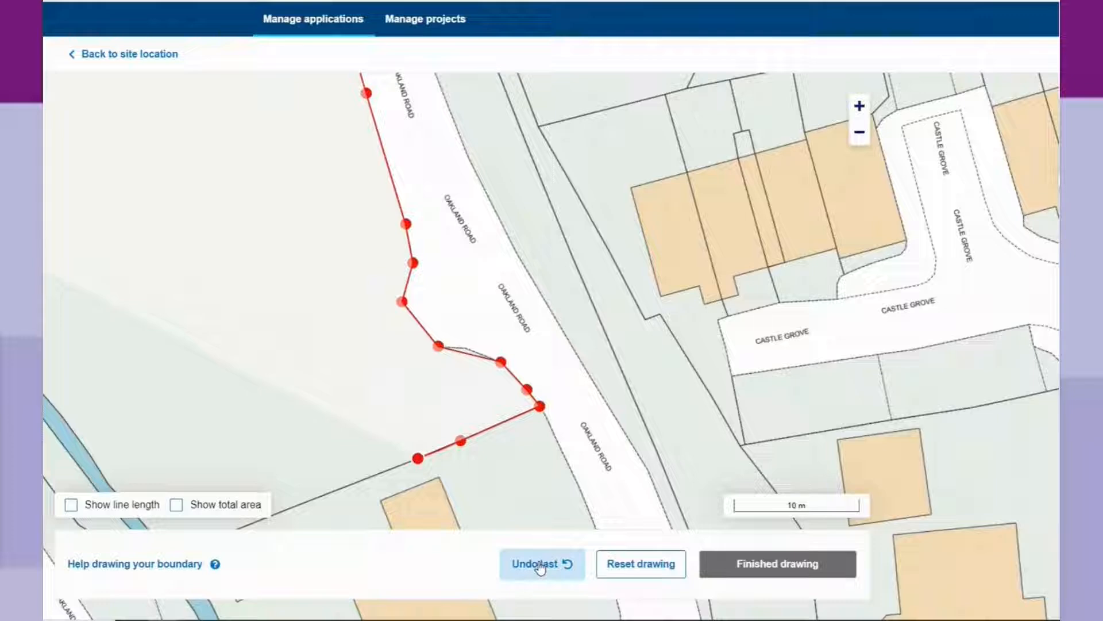
{"action": "left_click", "coordinate": [326, 493]}
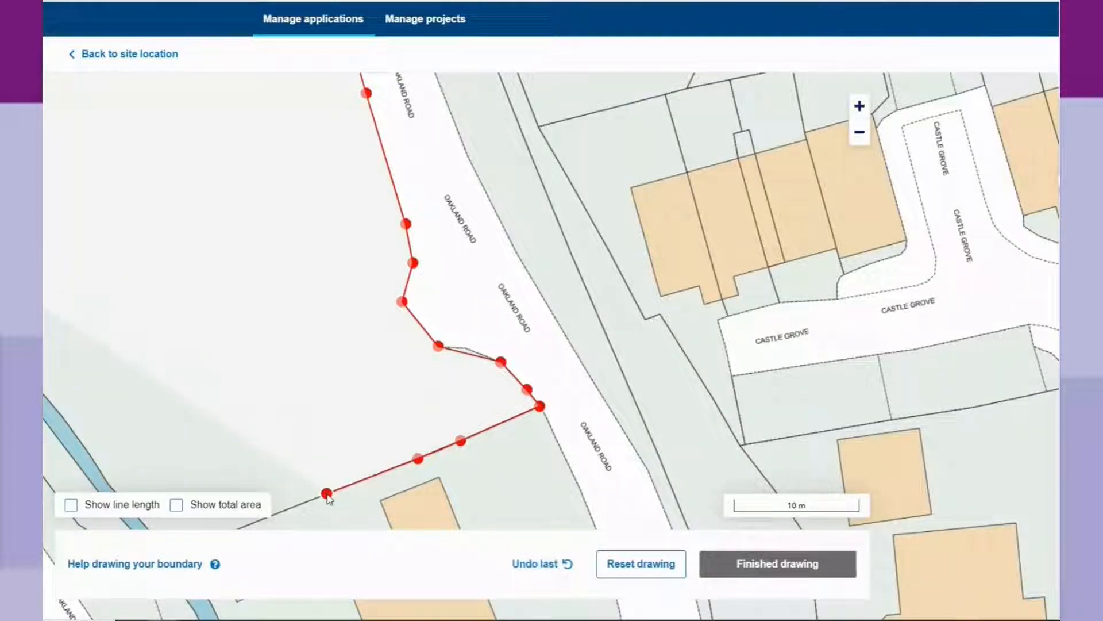
Trace across the stream and up Oakland Avenue, closing the boundary on its starting corner.
{"action": "left_click_drag", "start_coordinate": [339, 490], "coordinate": [524, 363]}
{"action": "left_click", "coordinate": [366, 425]}
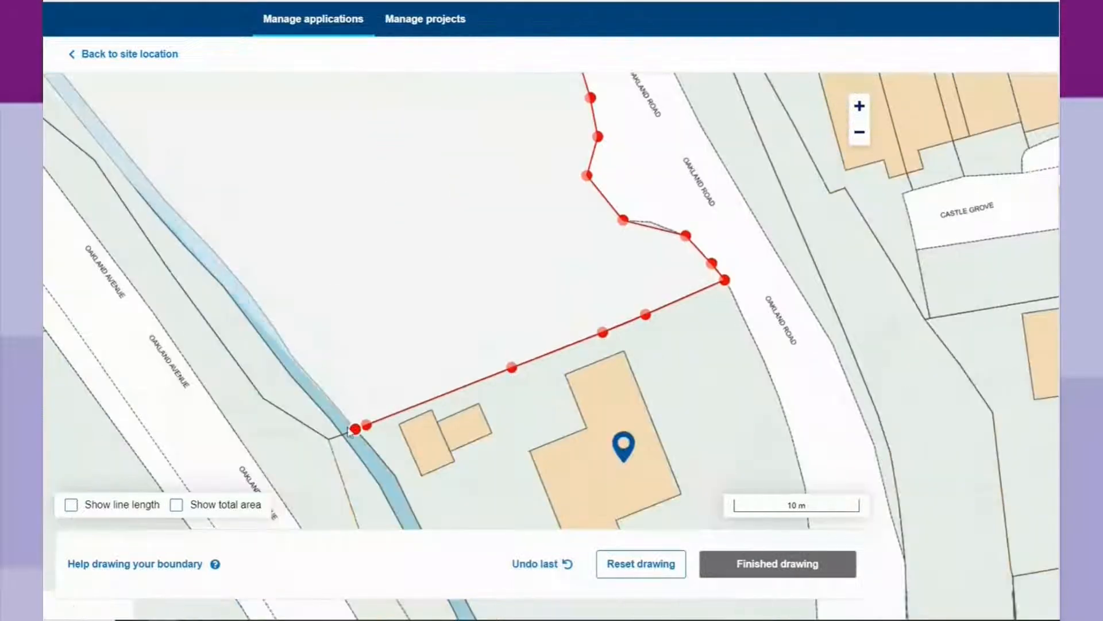
{"action": "left_click", "coordinate": [328, 439]}
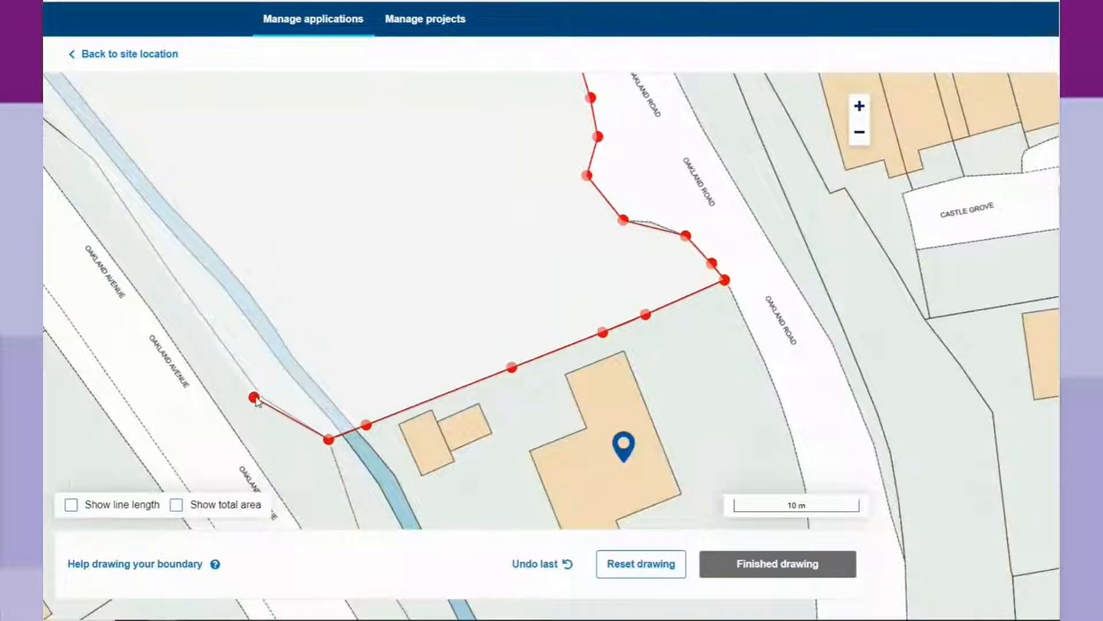
{"action": "scroll", "coordinate": [255, 398], "scroll_direction": "down", "scroll_amount": 1}
{"action": "left_click", "coordinate": [255, 398]}
{"action": "scroll", "coordinate": [255, 398], "scroll_direction": "down", "scroll_amount": 2}
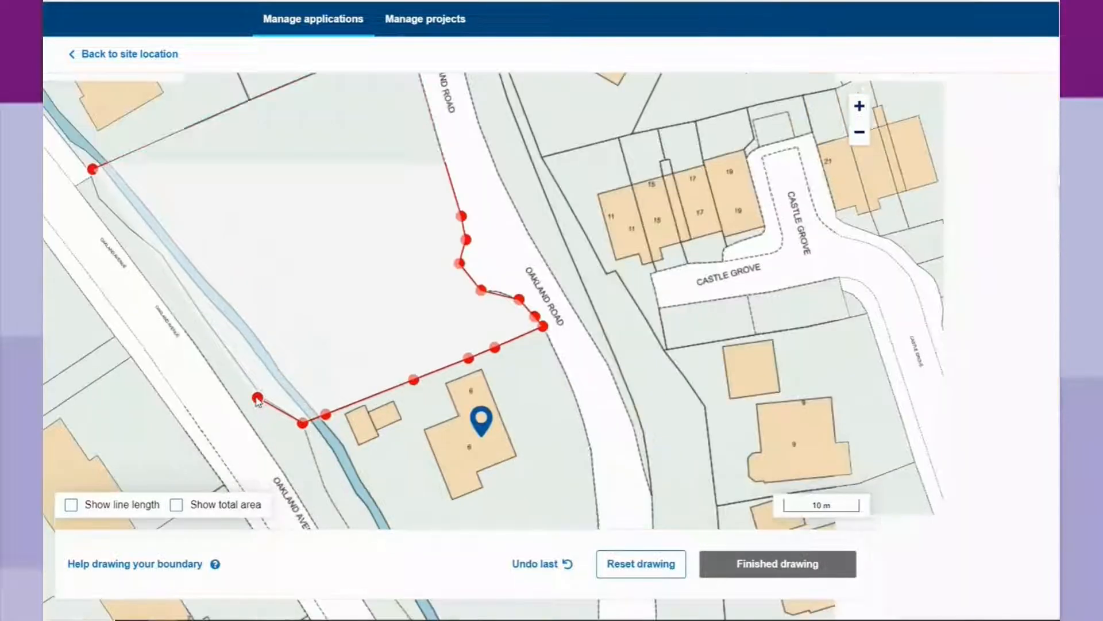
{"action": "left_click", "coordinate": [195, 306]}
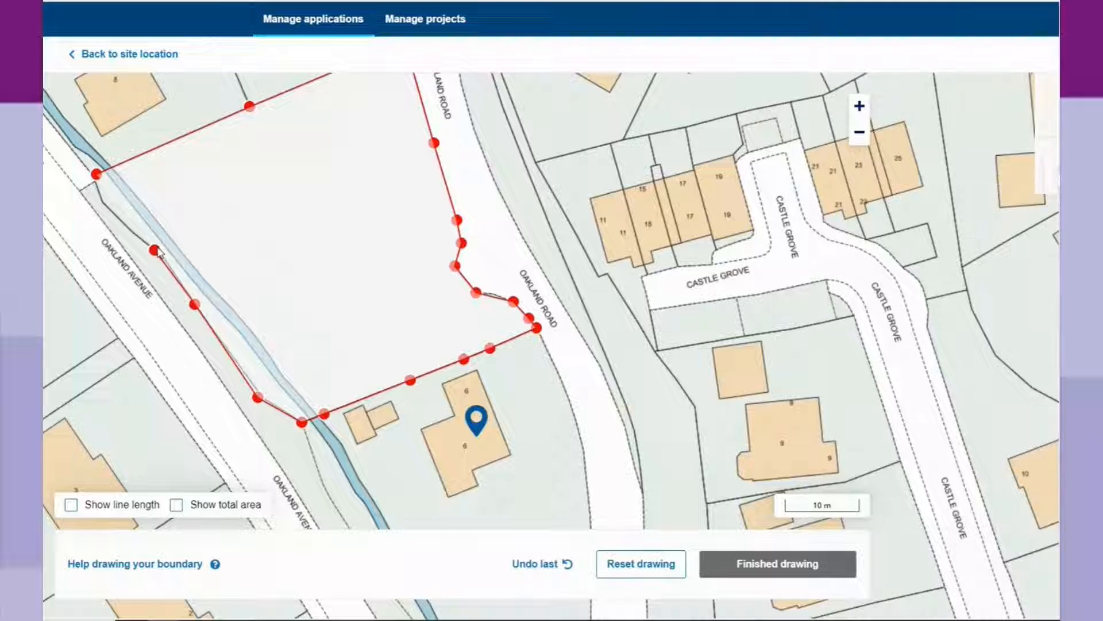
{"action": "left_click", "coordinate": [154, 250]}
{"action": "left_click", "coordinate": [108, 208]}
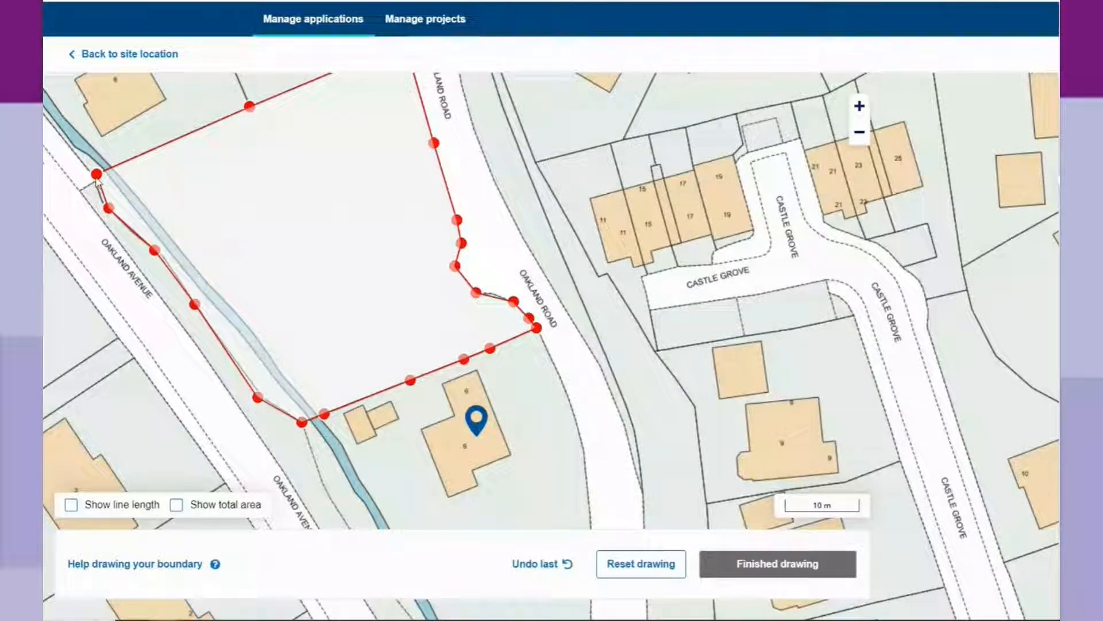
{"action": "left_click", "coordinate": [97, 174]}
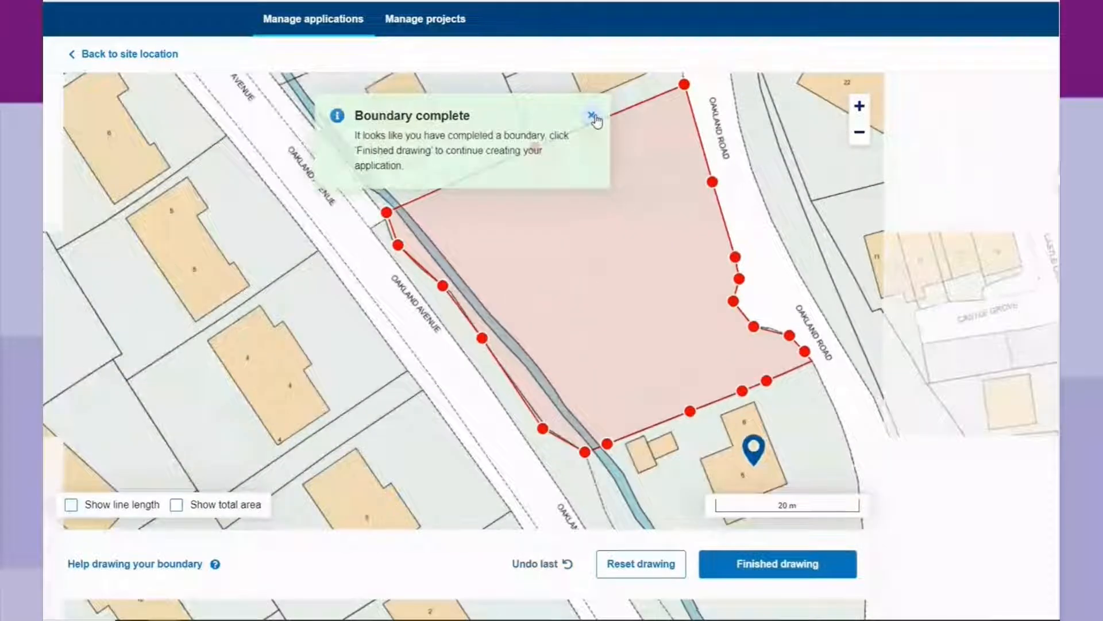
Finish the boundary to confirm easting 246636, northing 373419 and 1,600.72 square metres.
{"action": "left_click", "coordinate": [593, 117]}
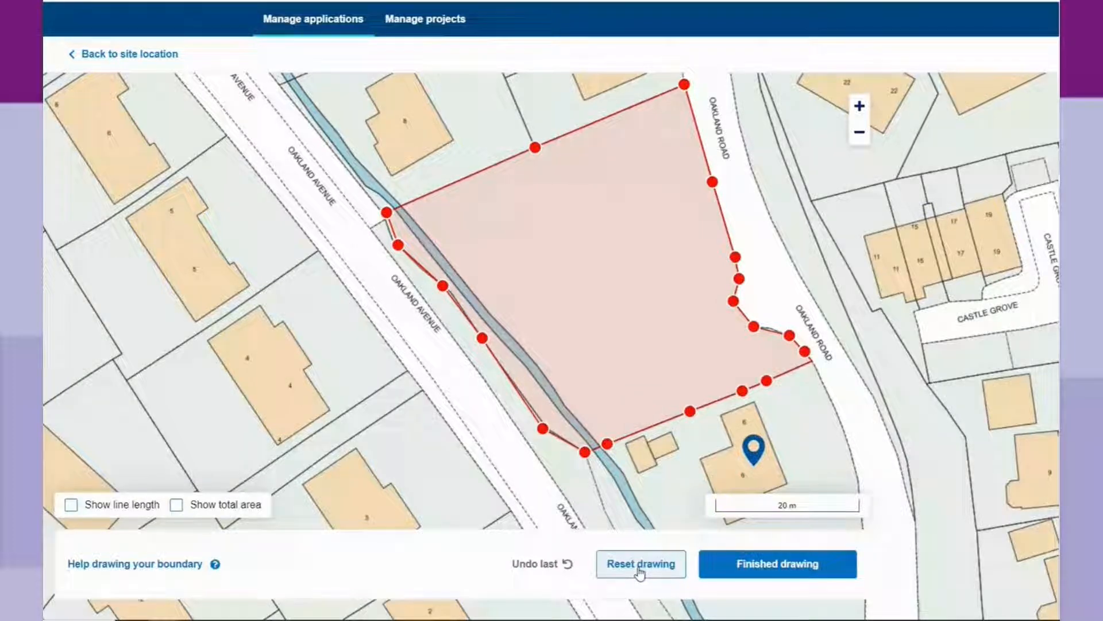
{"action": "left_click", "coordinate": [755, 569]}
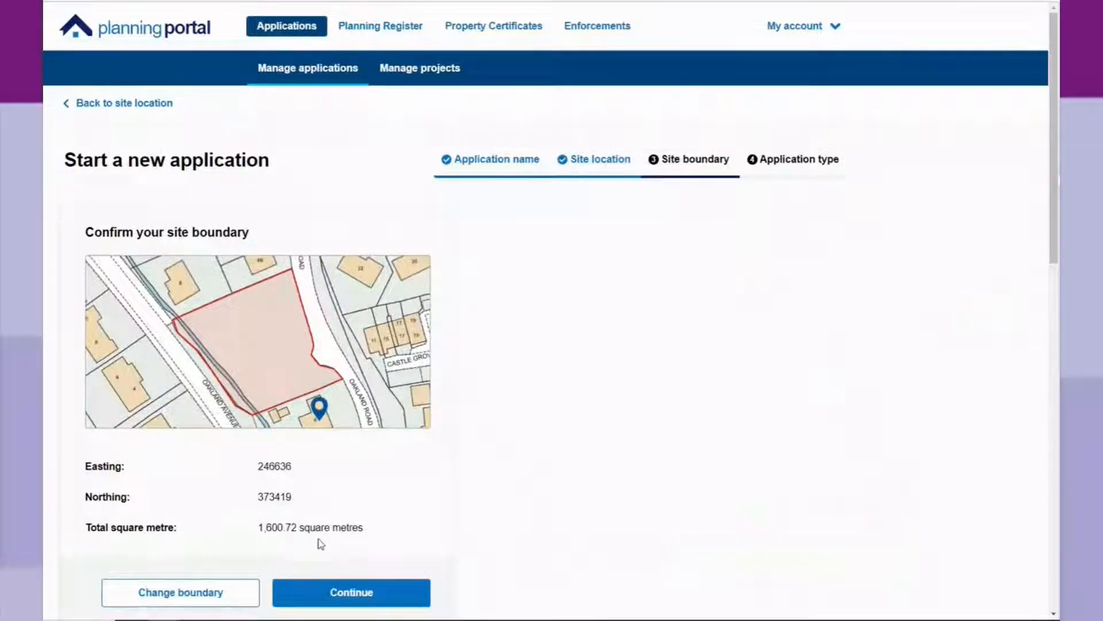
Continue past the Confirm your site boundary page to the Application type step.
{"action": "scroll", "coordinate": [320, 538], "scroll_direction": "down", "scroll_amount": 2}
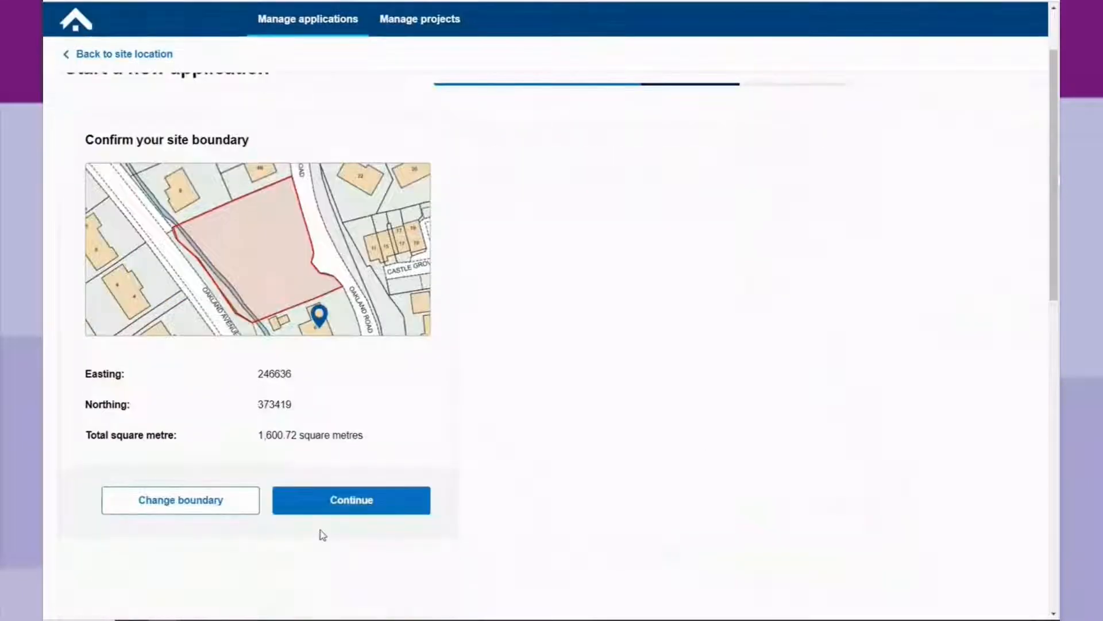
{"action": "left_click", "coordinate": [357, 510]}
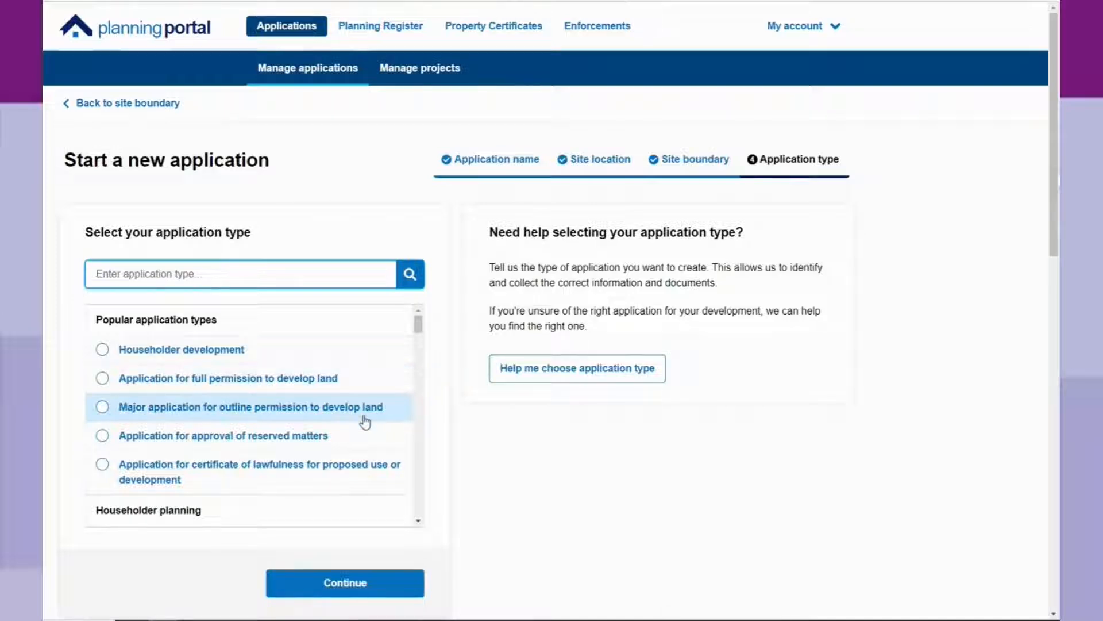
Choose 'Application for full permission to develop land' as the application type and continue.
{"action": "scroll", "coordinate": [365, 422], "scroll_direction": "down", "scroll_amount": 1}
{"action": "scroll", "coordinate": [365, 423], "scroll_direction": "down", "scroll_amount": 4}
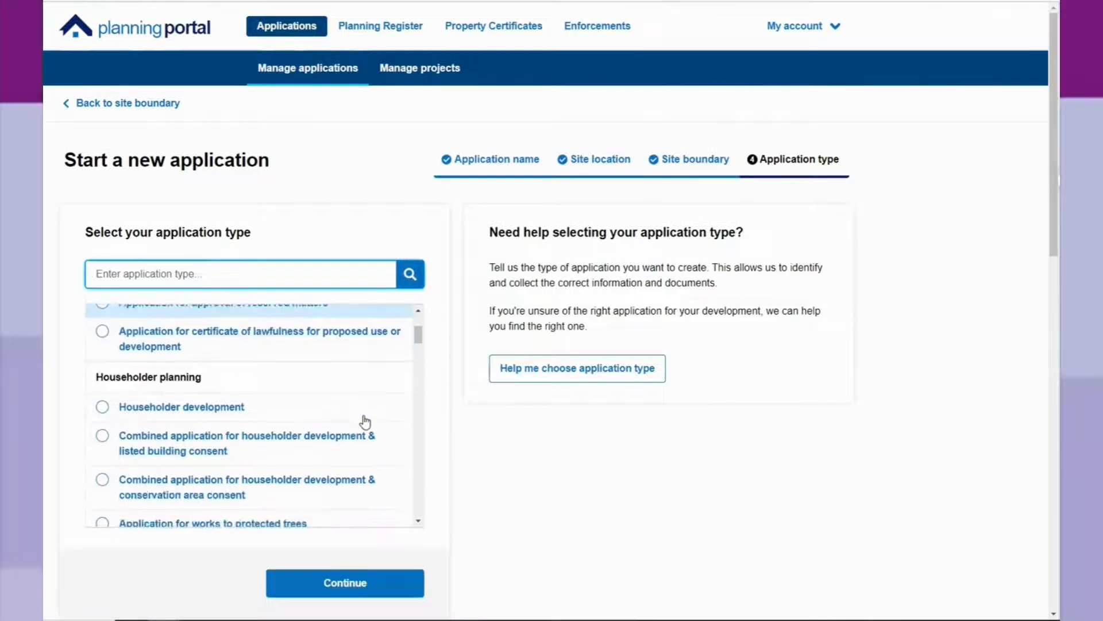
{"action": "scroll", "coordinate": [366, 423], "scroll_direction": "down", "scroll_amount": 1}
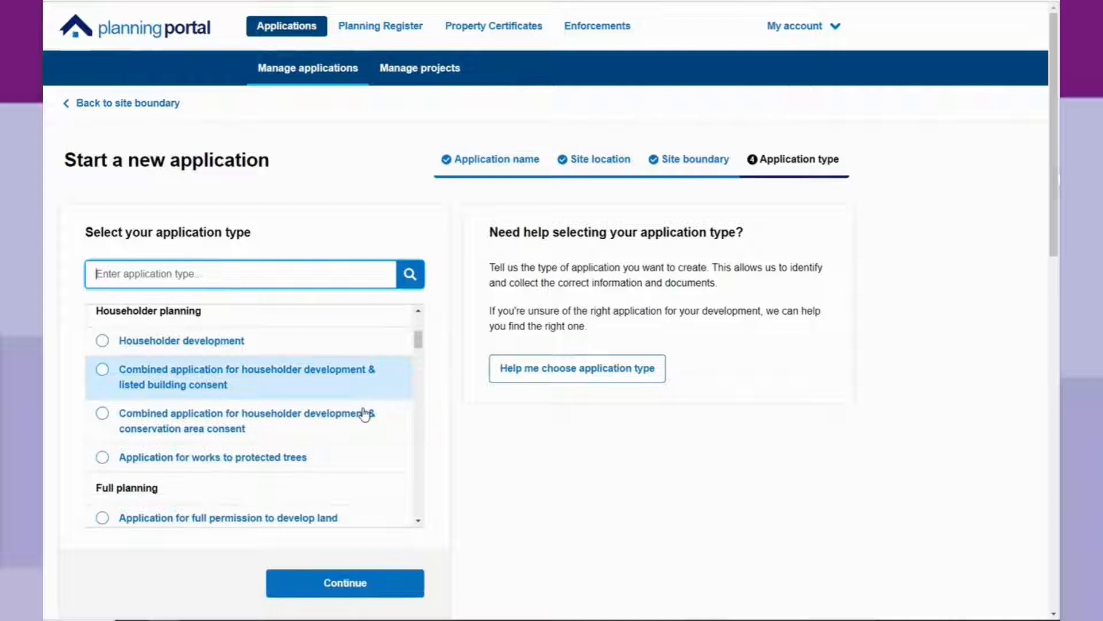
{"action": "scroll", "coordinate": [365, 414], "scroll_direction": "down", "scroll_amount": 5}
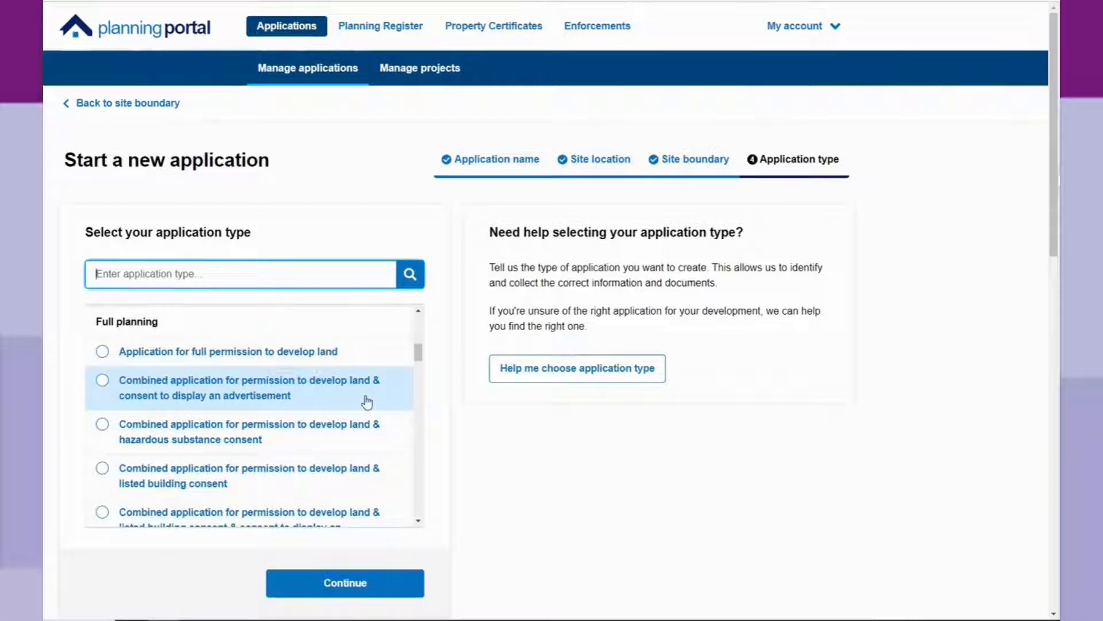
{"action": "scroll", "coordinate": [378, 399], "scroll_direction": "down", "scroll_amount": 1}
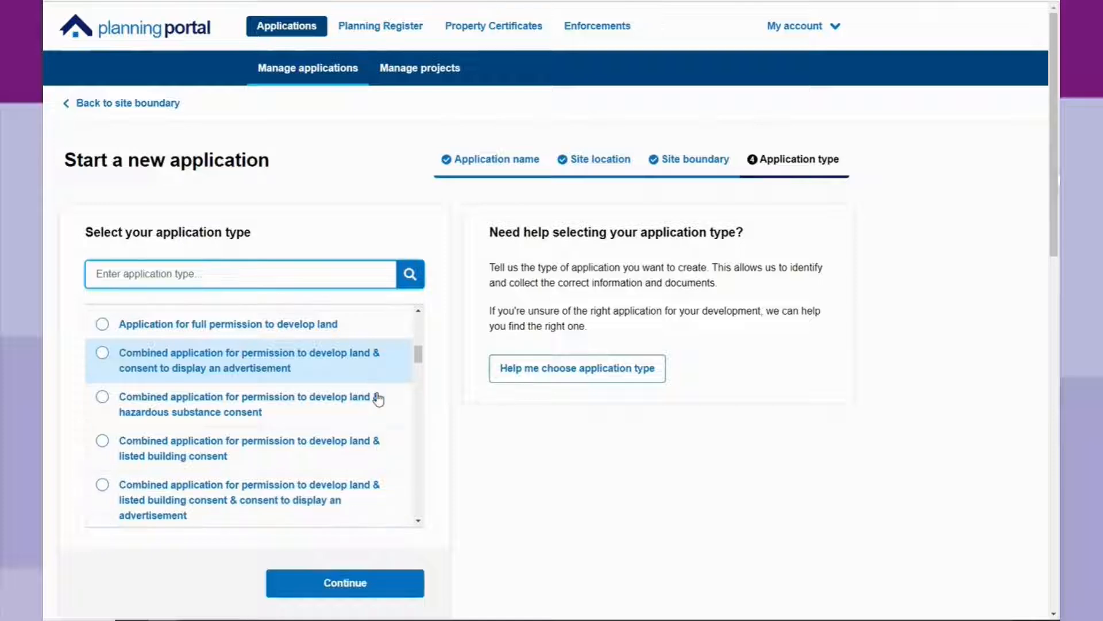
{"action": "scroll", "coordinate": [377, 399], "scroll_direction": "down", "scroll_amount": 8}
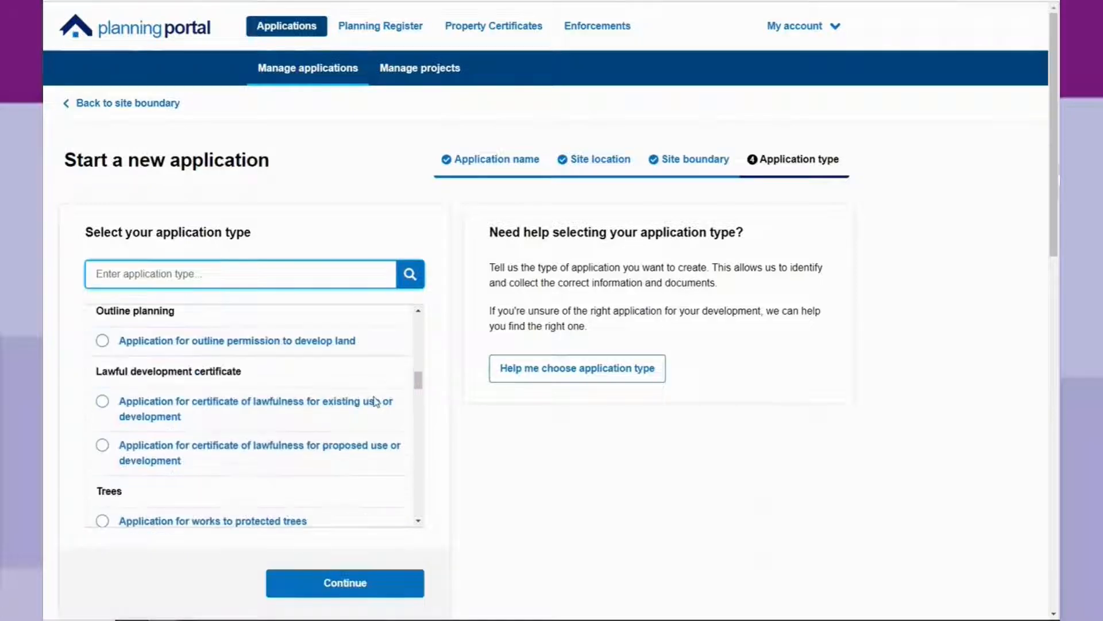
{"action": "scroll", "coordinate": [396, 400], "scroll_direction": "down", "scroll_amount": 2}
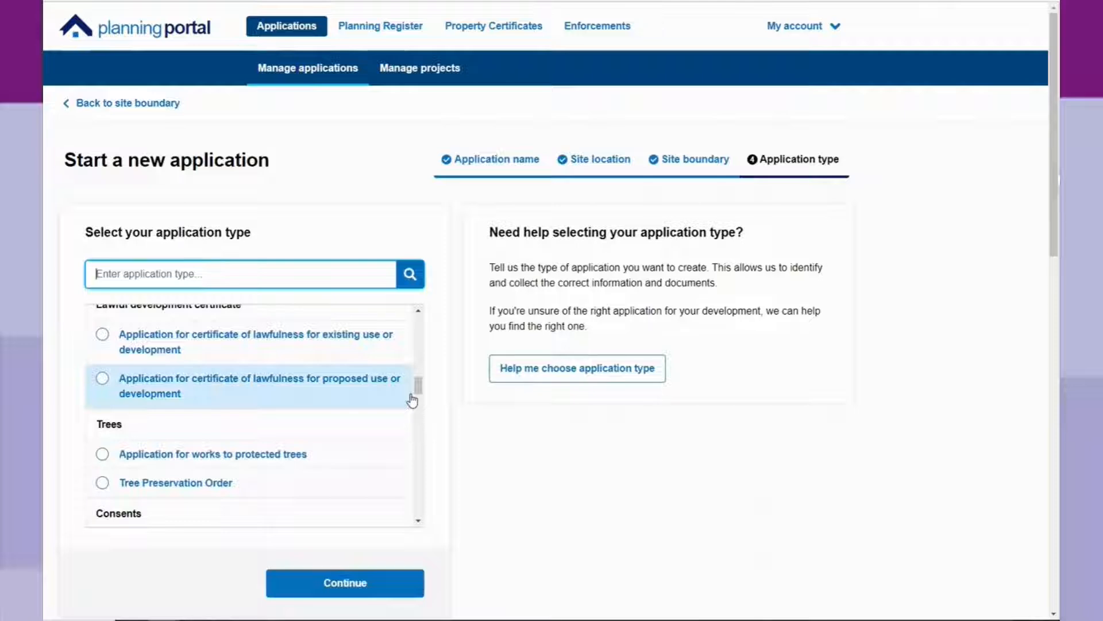
{"action": "left_click_drag", "start_coordinate": [415, 394], "coordinate": [418, 330]}
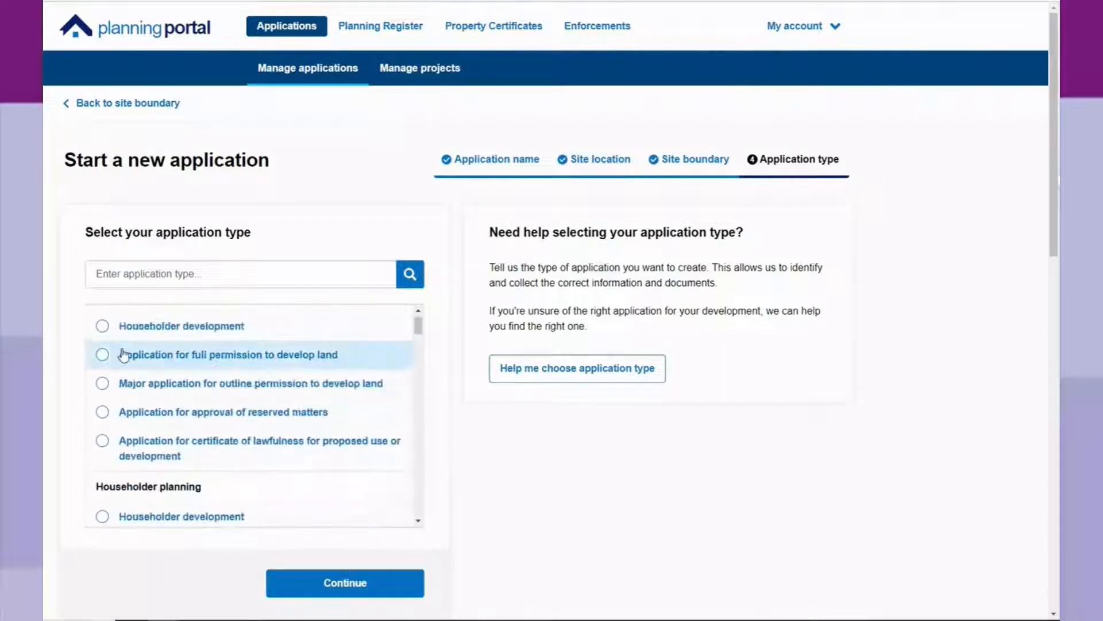
{"action": "left_click", "coordinate": [103, 358]}
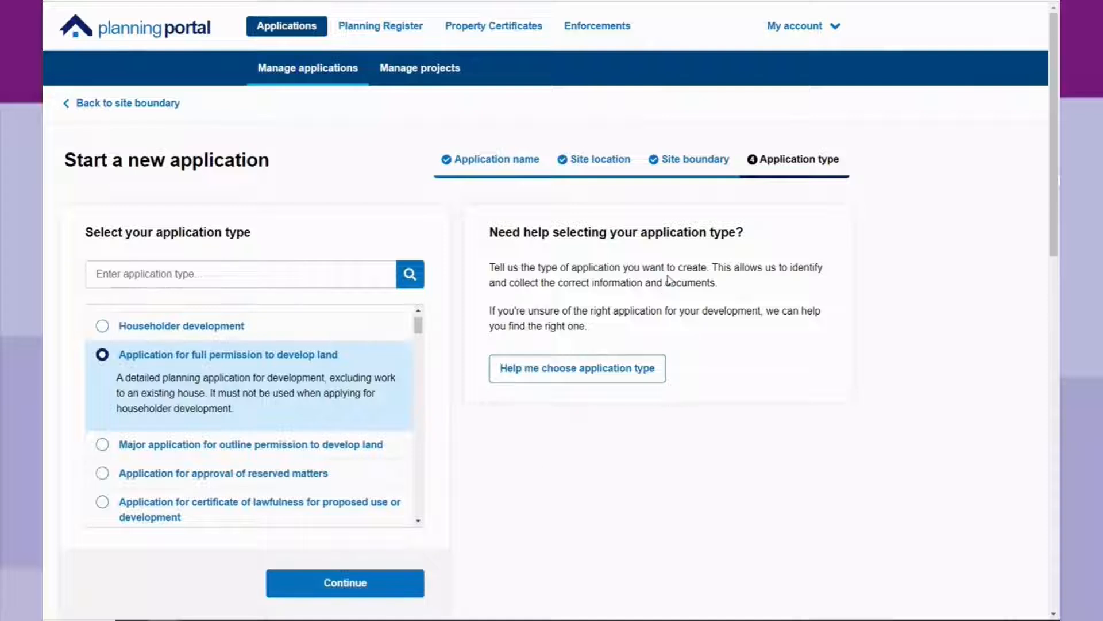
{"action": "left_click", "coordinate": [372, 588]}
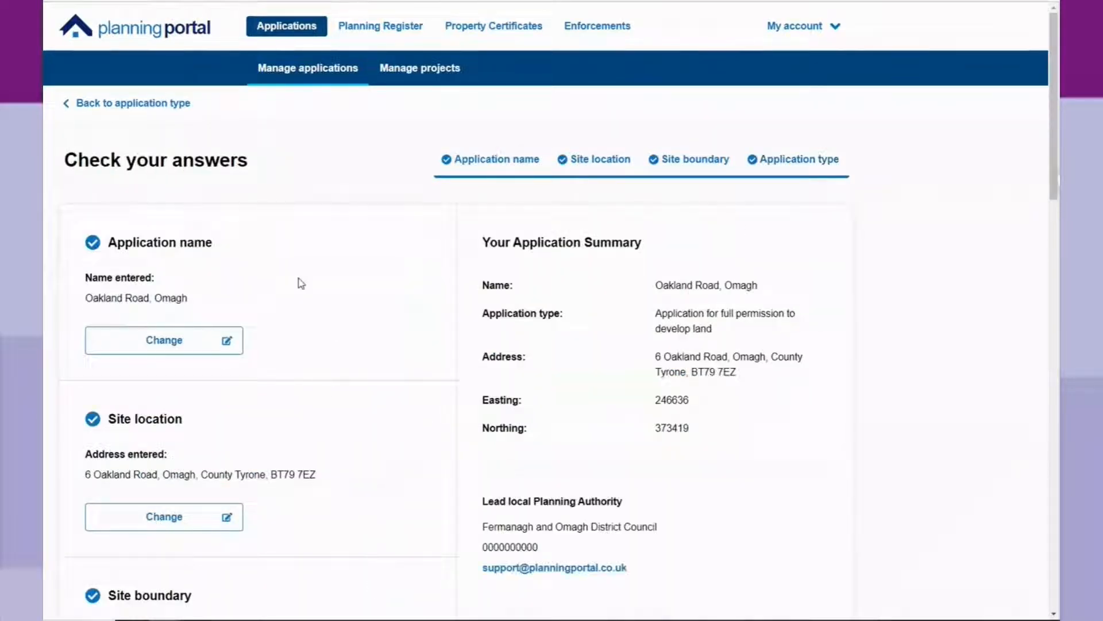
Review the Check your answers summary and create the Oakland Road, Omagh draft application.
{"action": "scroll", "coordinate": [302, 283], "scroll_direction": "down", "scroll_amount": 1}
{"action": "scroll", "coordinate": [298, 279], "scroll_direction": "down", "scroll_amount": 2}
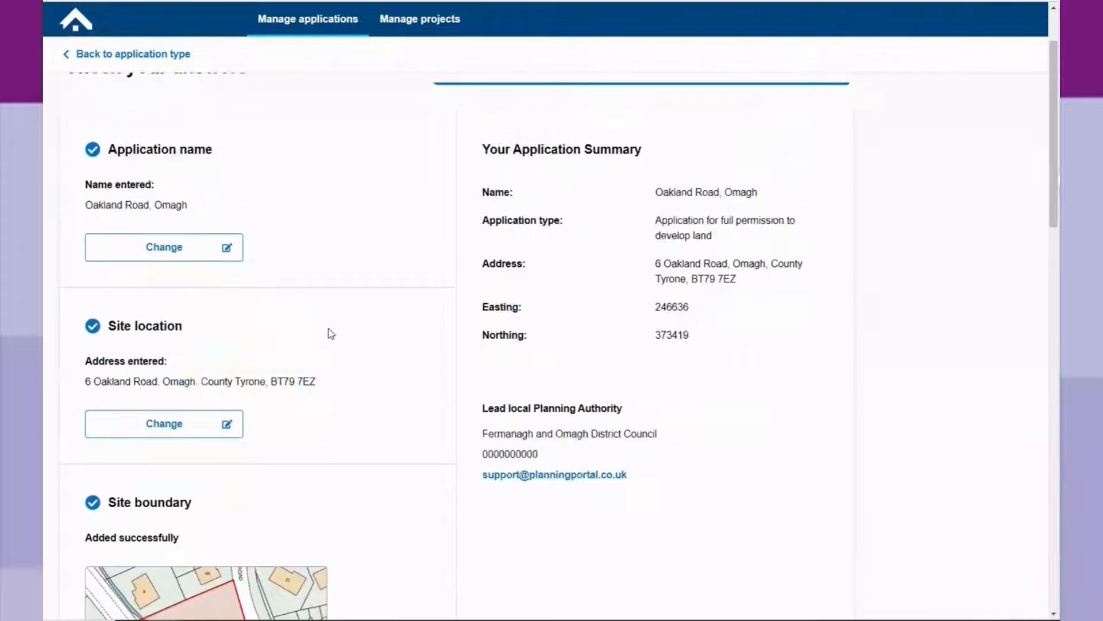
{"action": "scroll", "coordinate": [339, 342], "scroll_direction": "down", "scroll_amount": 1}
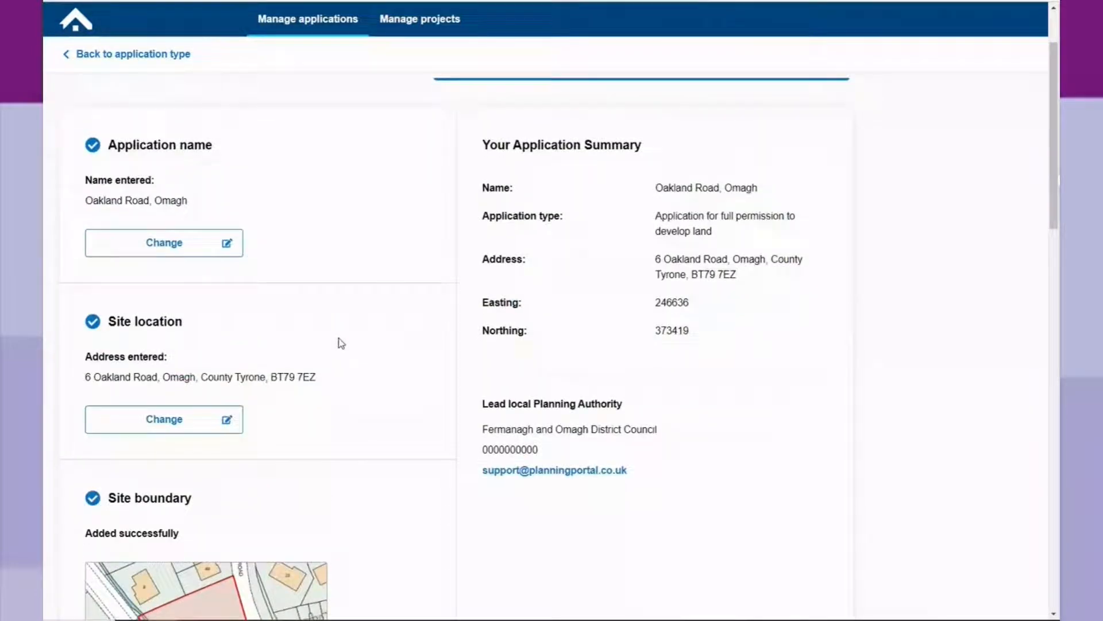
{"action": "scroll", "coordinate": [341, 343], "scroll_direction": "up", "scroll_amount": 1}
{"action": "scroll", "coordinate": [342, 347], "scroll_direction": "down", "scroll_amount": 5}
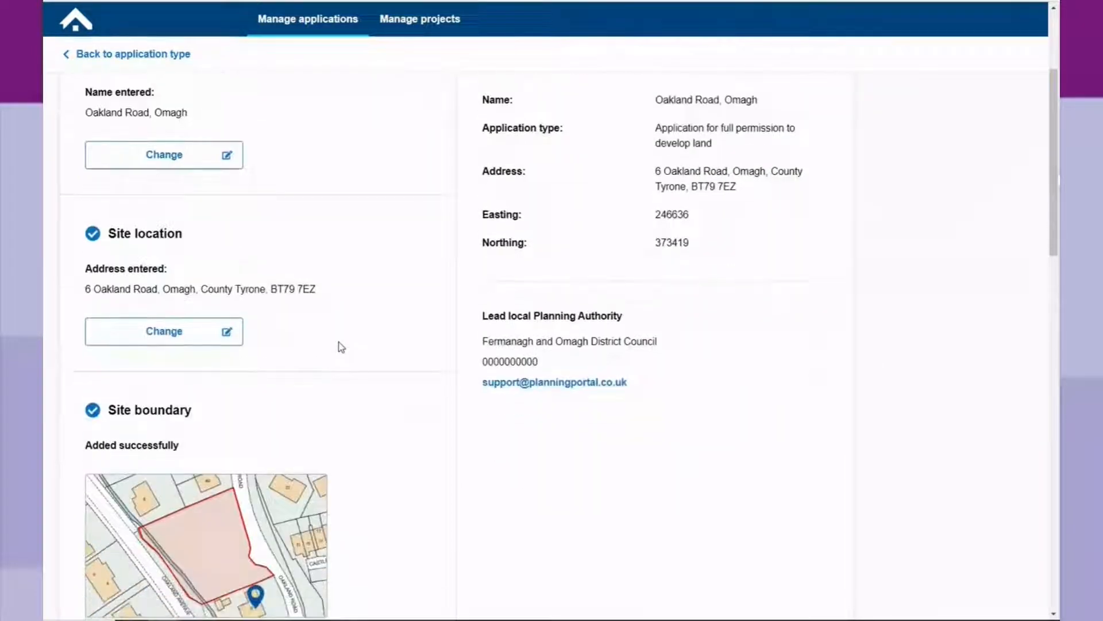
{"action": "scroll", "coordinate": [342, 348], "scroll_direction": "down", "scroll_amount": 3}
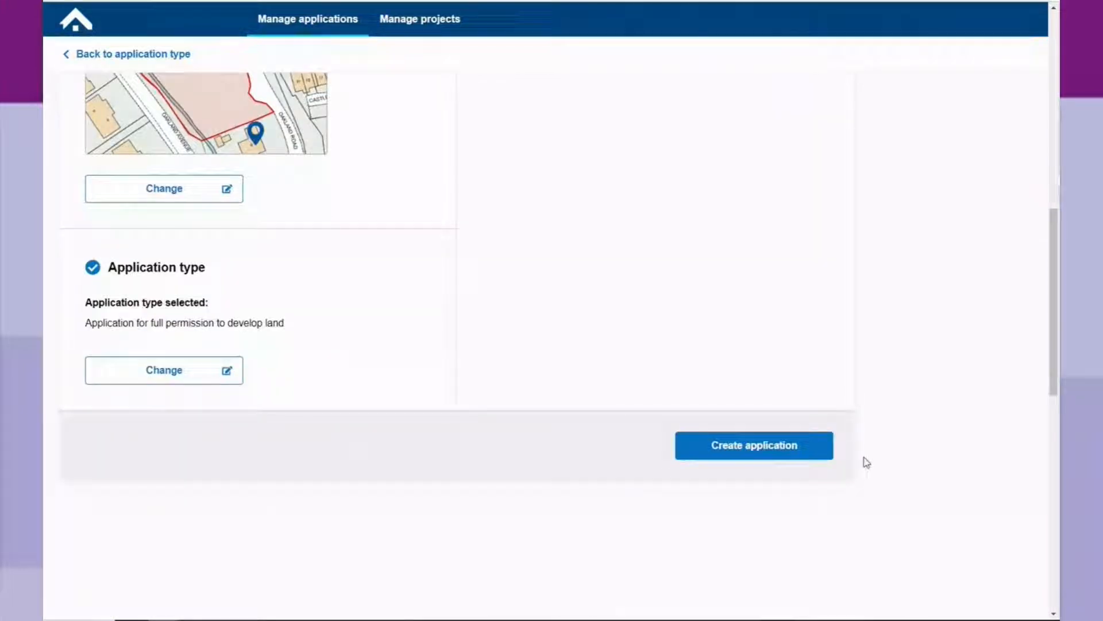
{"action": "left_click", "coordinate": [767, 454]}
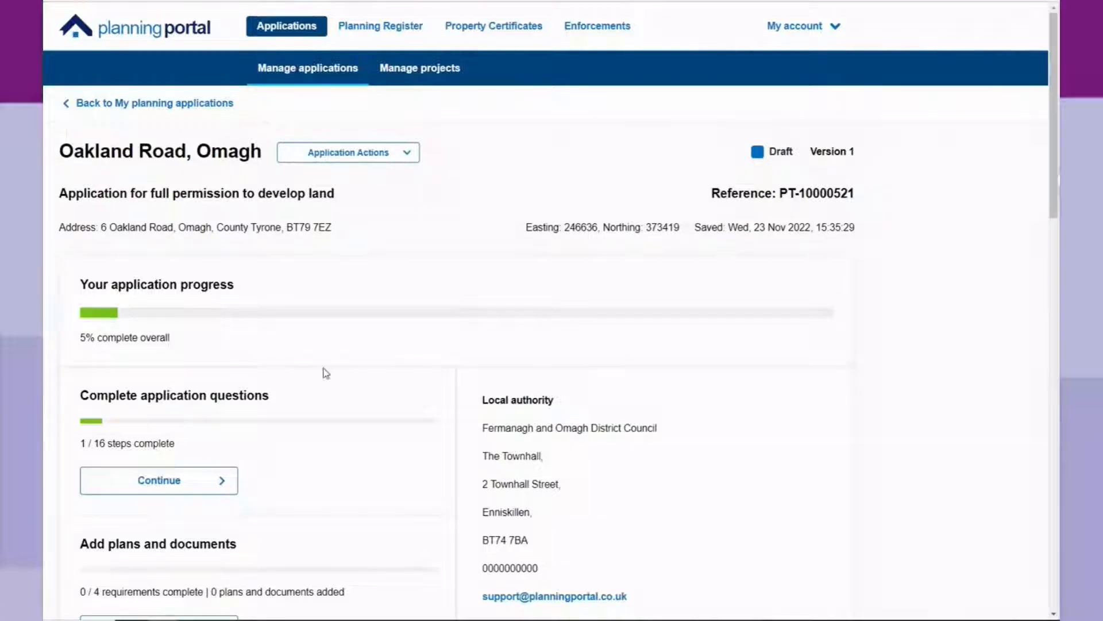
Review the Oakland Road, Omagh application dashboard and begin completing its application questions.
{"action": "scroll", "coordinate": [339, 365], "scroll_direction": "down", "scroll_amount": 2}
{"action": "scroll", "coordinate": [339, 365], "scroll_direction": "down", "scroll_amount": 2}
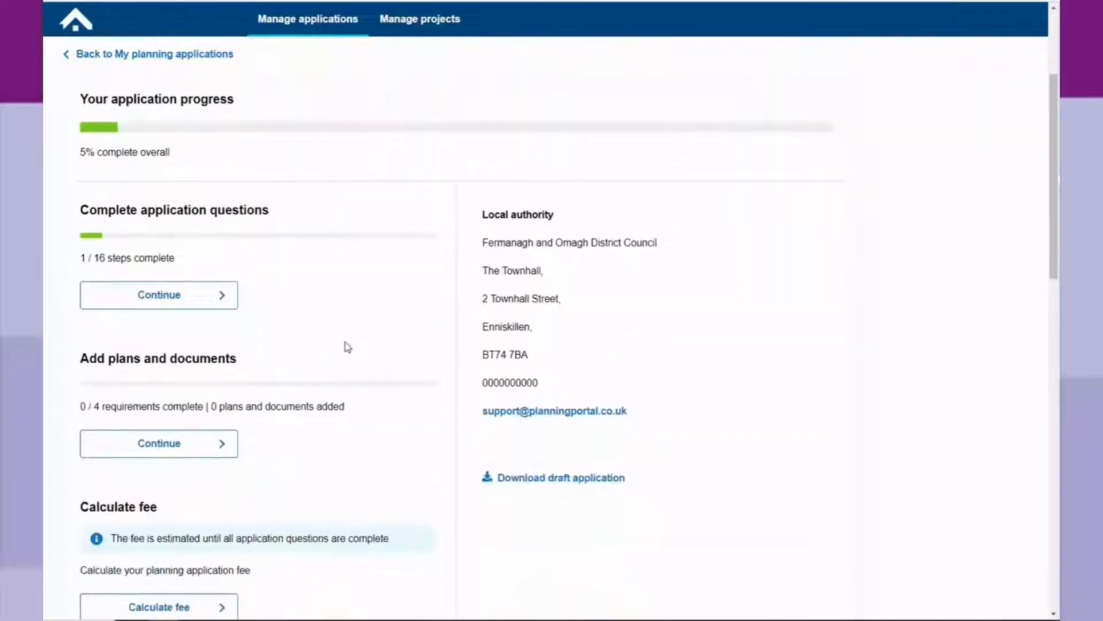
{"action": "scroll", "coordinate": [266, 195], "scroll_direction": "up", "scroll_amount": 2}
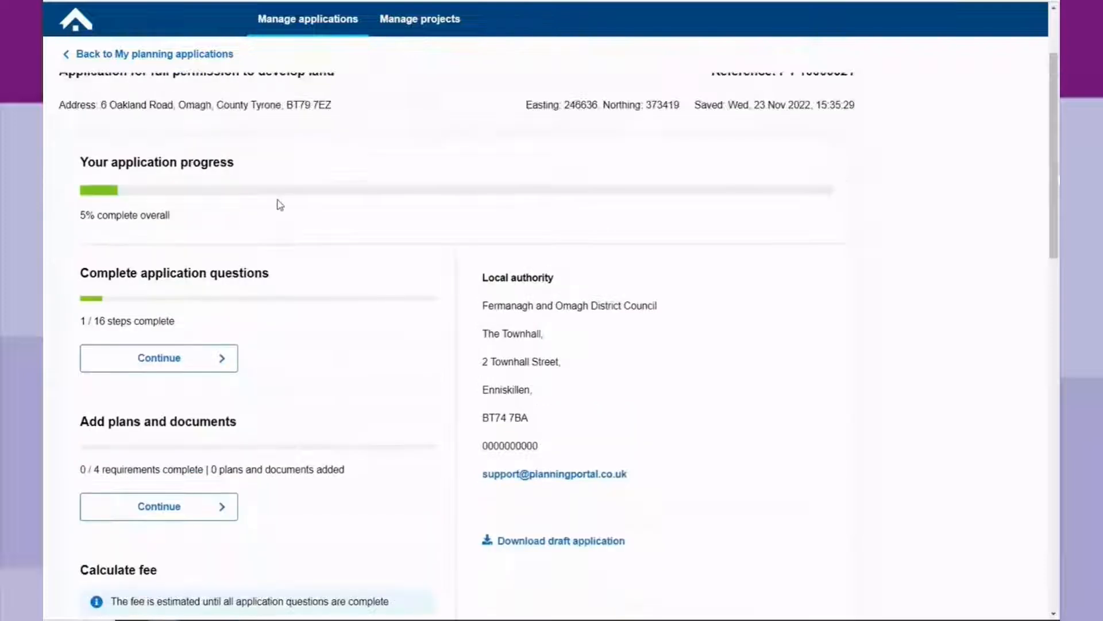
{"action": "scroll", "coordinate": [283, 214], "scroll_direction": "up", "scroll_amount": 2}
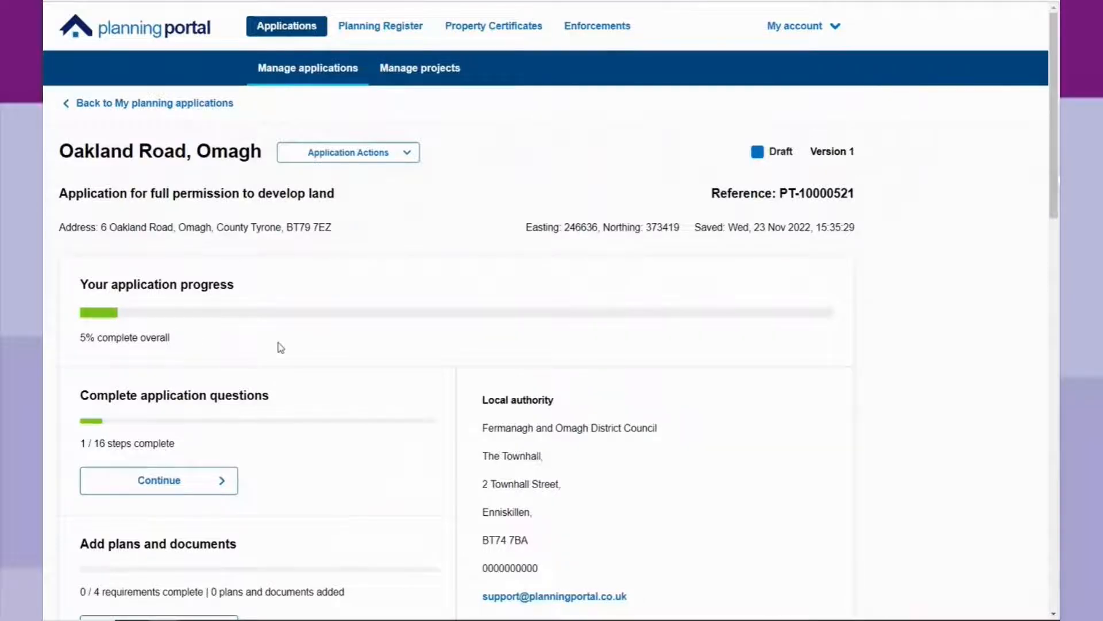
{"action": "scroll", "coordinate": [280, 347], "scroll_direction": "down", "scroll_amount": 2}
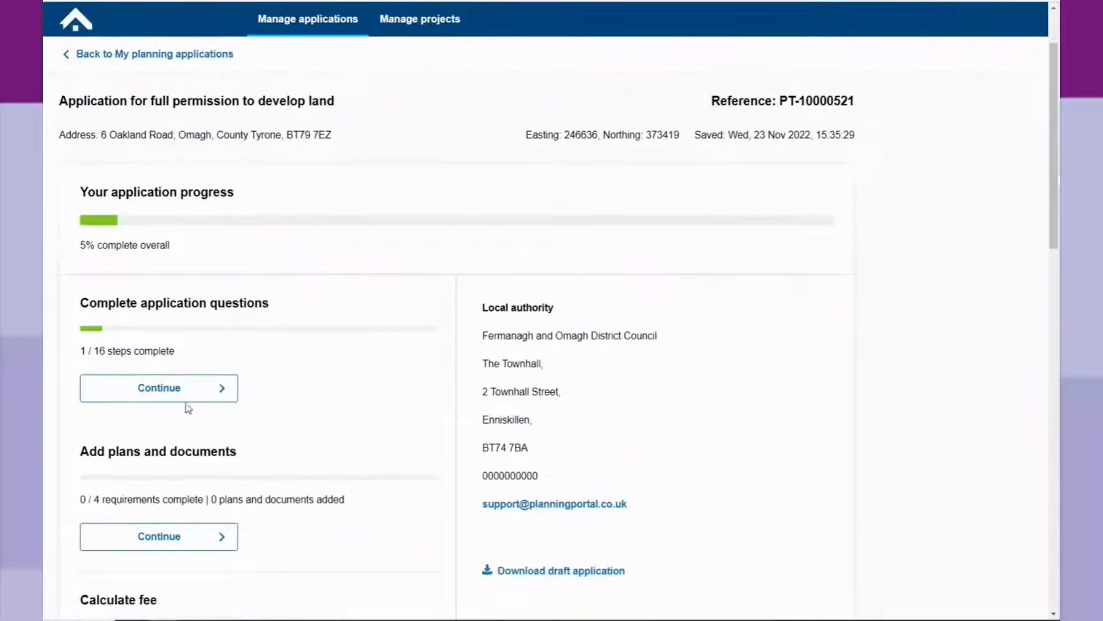
{"action": "scroll", "coordinate": [262, 294], "scroll_direction": "down", "scroll_amount": 2}
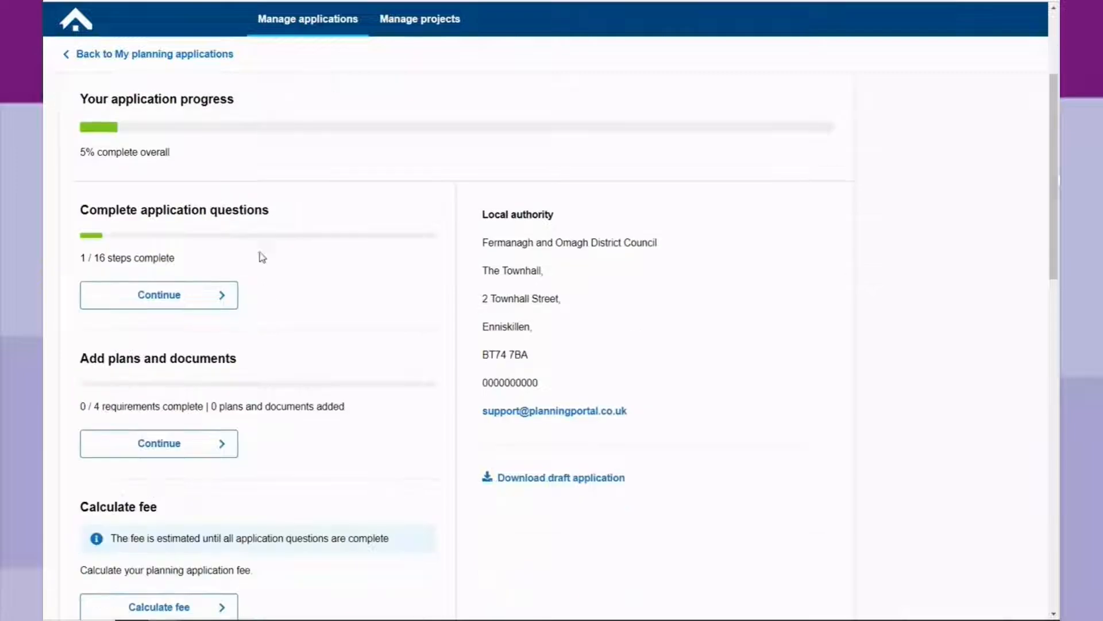
{"action": "scroll", "coordinate": [270, 460], "scroll_direction": "down", "scroll_amount": 1}
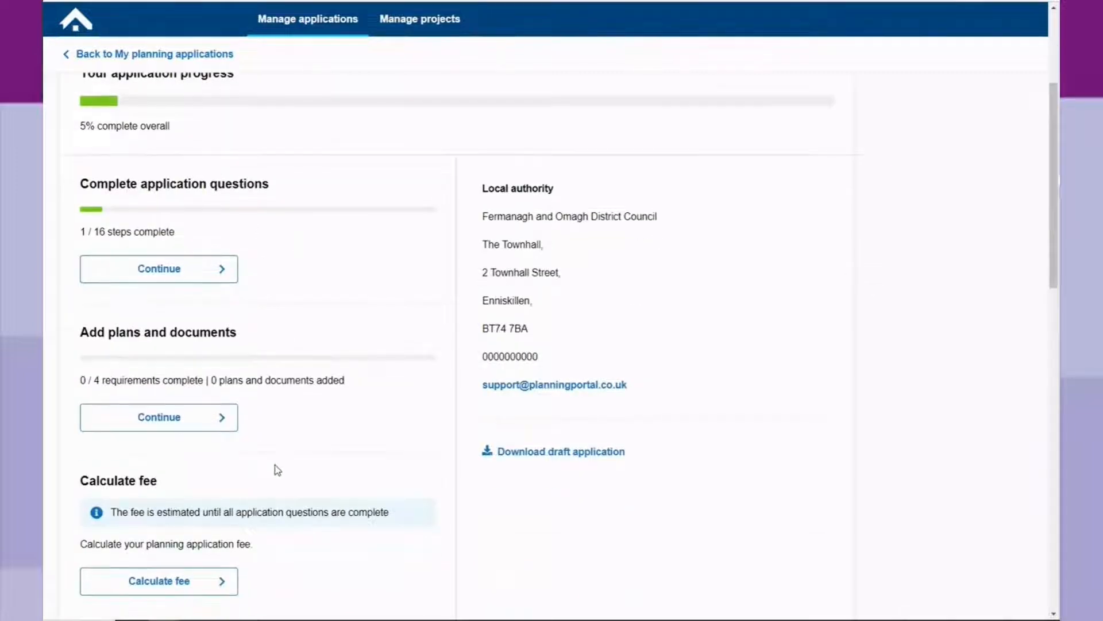
{"action": "scroll", "coordinate": [277, 470], "scroll_direction": "down", "scroll_amount": 1}
{"action": "scroll", "coordinate": [274, 485], "scroll_direction": "up", "scroll_amount": 3}
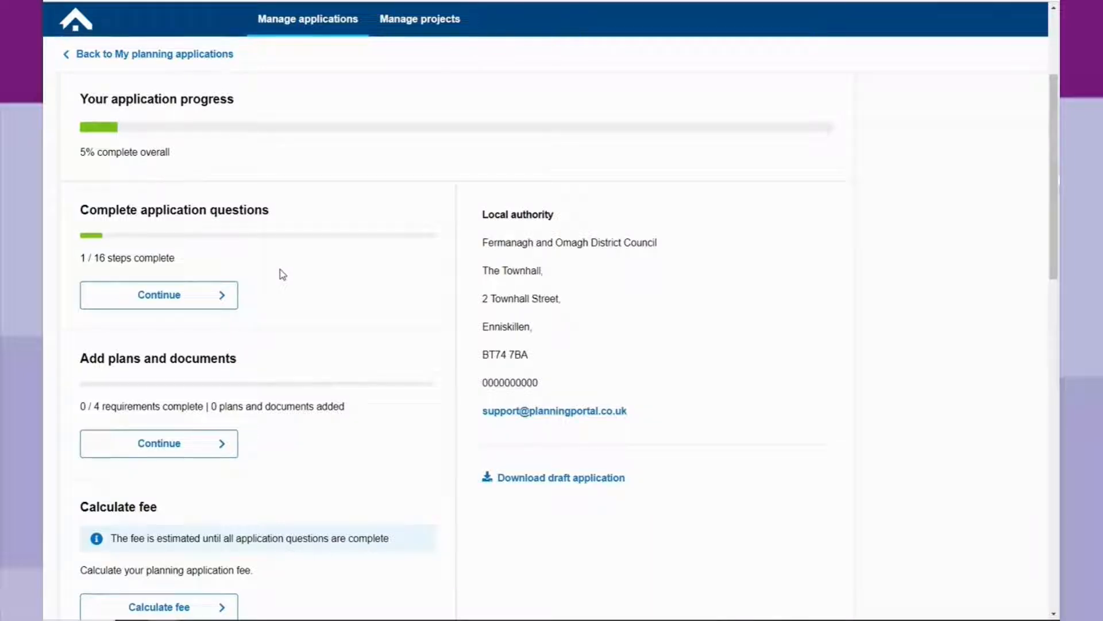
{"action": "left_click", "coordinate": [186, 297]}
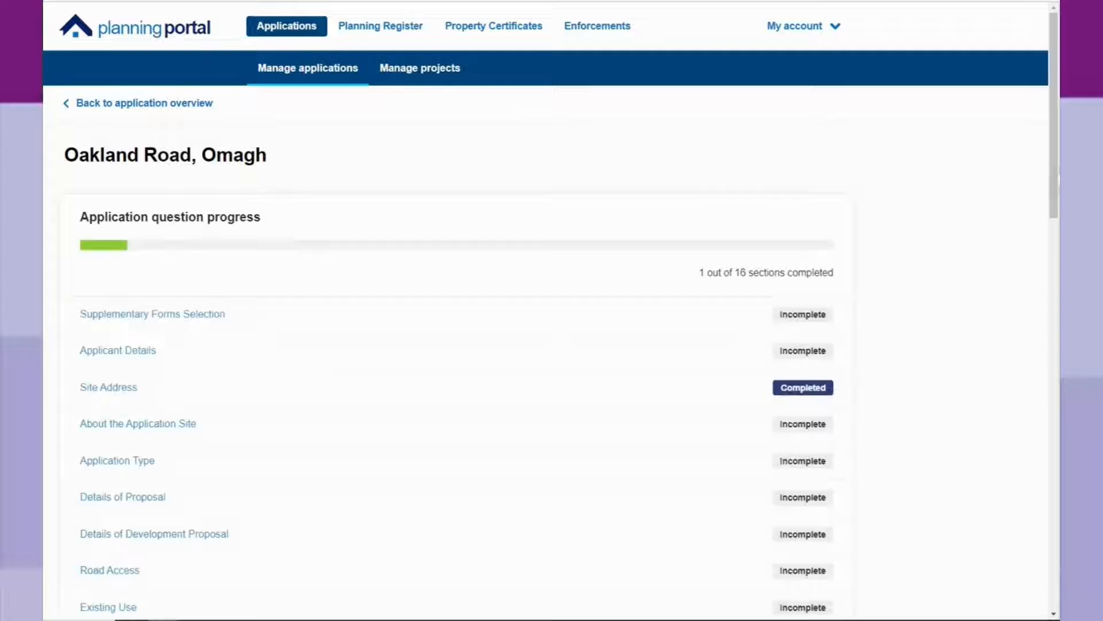
Go to the Supplementary Forms Selection section from the question progress list.
{"action": "scroll", "coordinate": [463, 302], "scroll_direction": "down", "scroll_amount": 1}
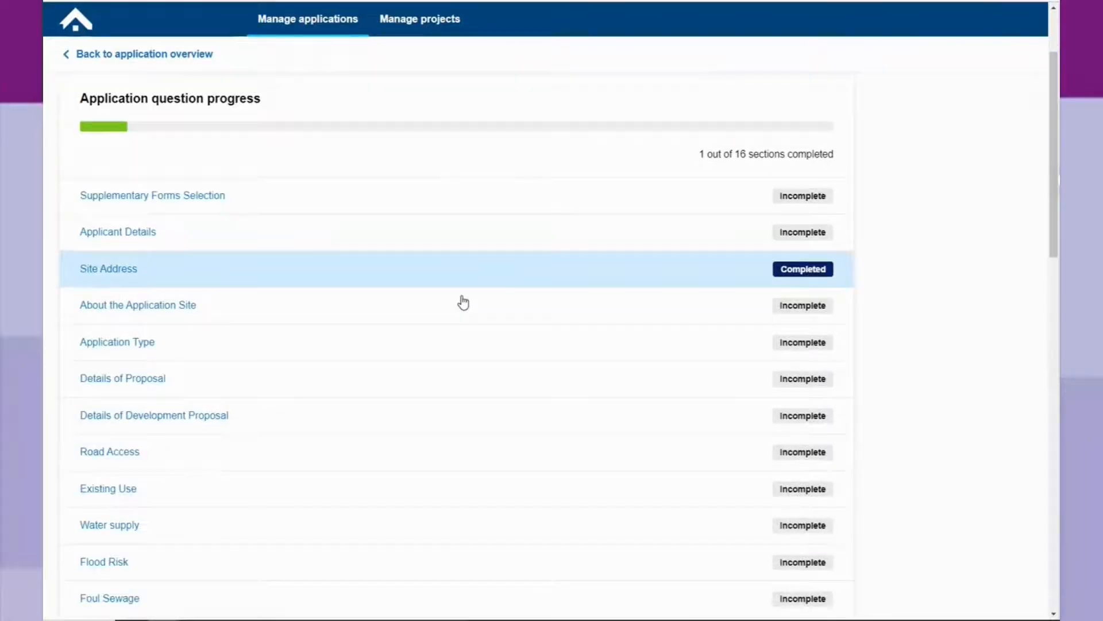
{"action": "scroll", "coordinate": [463, 302], "scroll_direction": "down", "scroll_amount": 5}
{"action": "scroll", "coordinate": [463, 302], "scroll_direction": "up", "scroll_amount": 2}
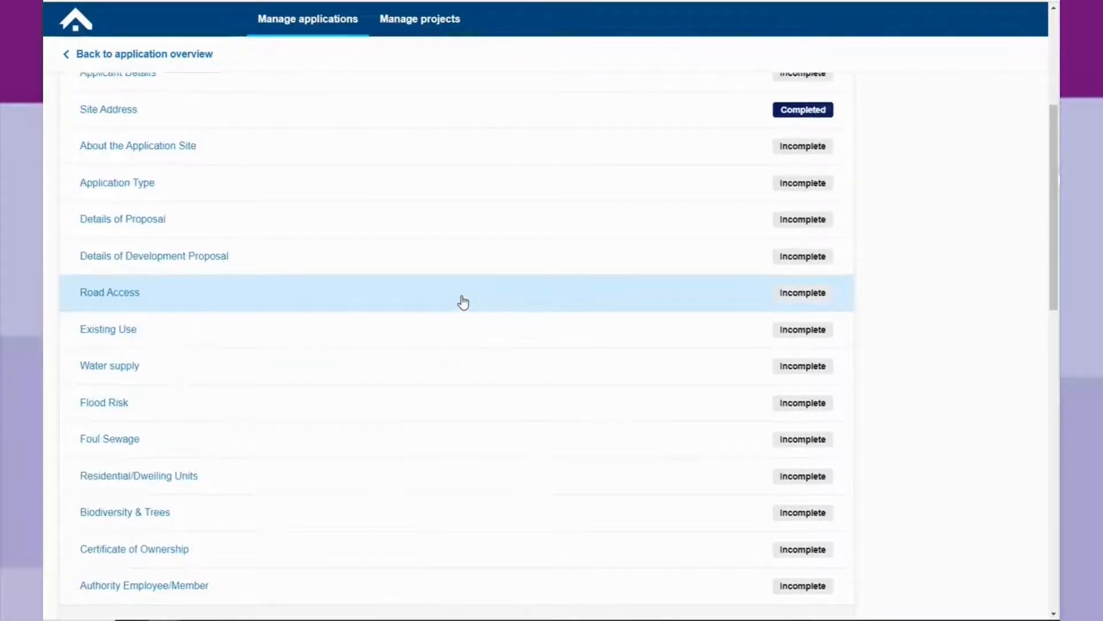
{"action": "scroll", "coordinate": [464, 302], "scroll_direction": "up", "scroll_amount": 3}
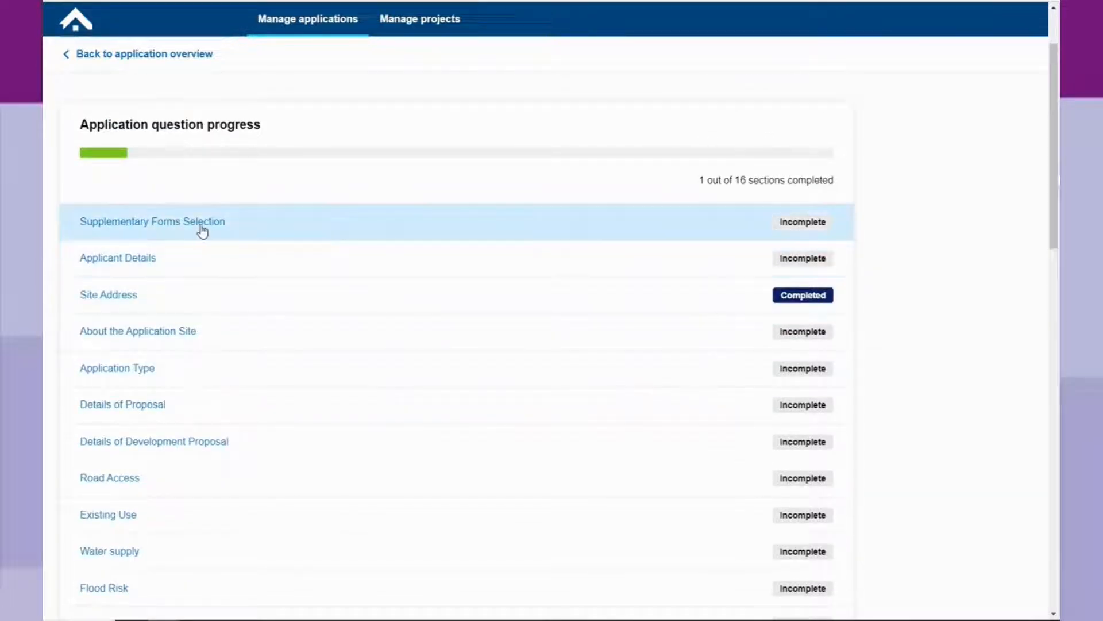
{"action": "scroll", "coordinate": [201, 230], "scroll_direction": "down", "scroll_amount": 2}
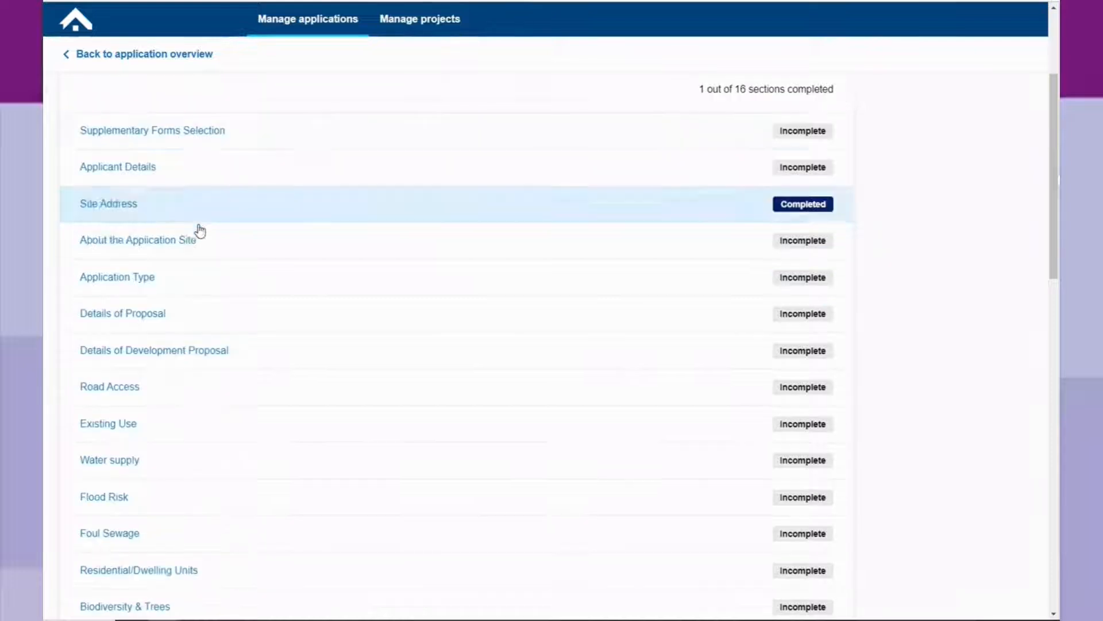
{"action": "scroll", "coordinate": [200, 231], "scroll_direction": "up", "scroll_amount": 2}
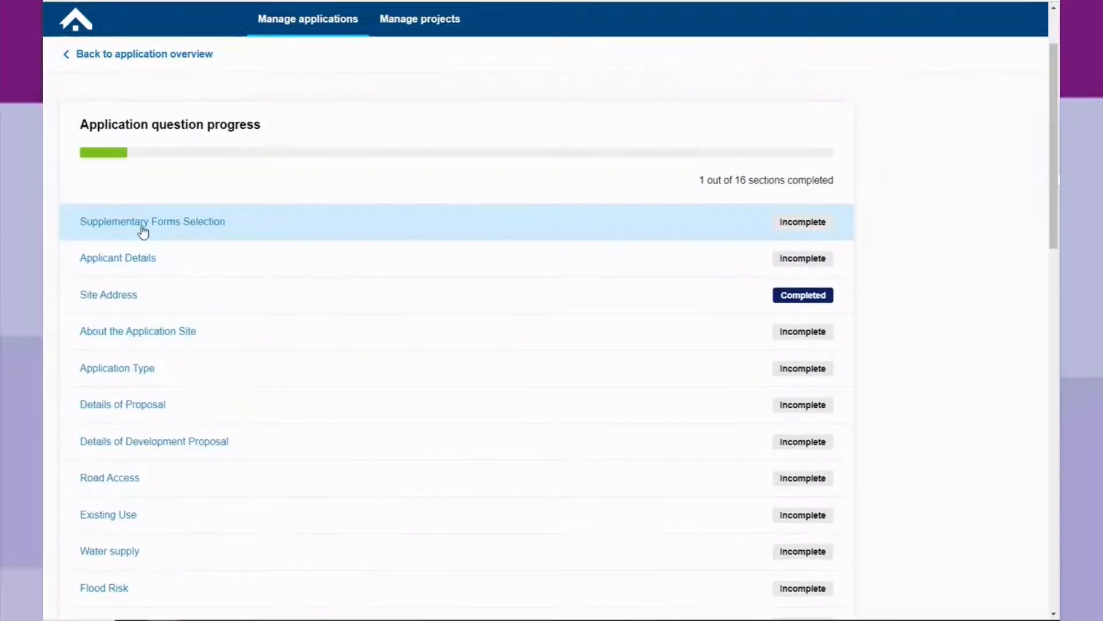
{"action": "left_click", "coordinate": [148, 225]}
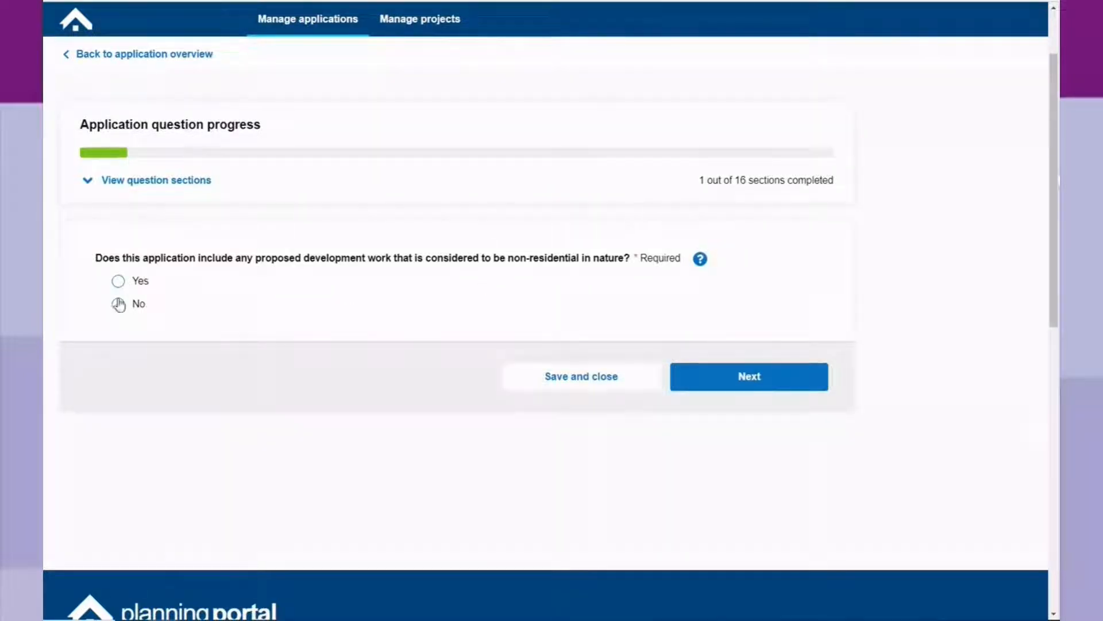
Answer No to non-residential development work and save the section.
{"action": "left_click", "coordinate": [119, 281]}
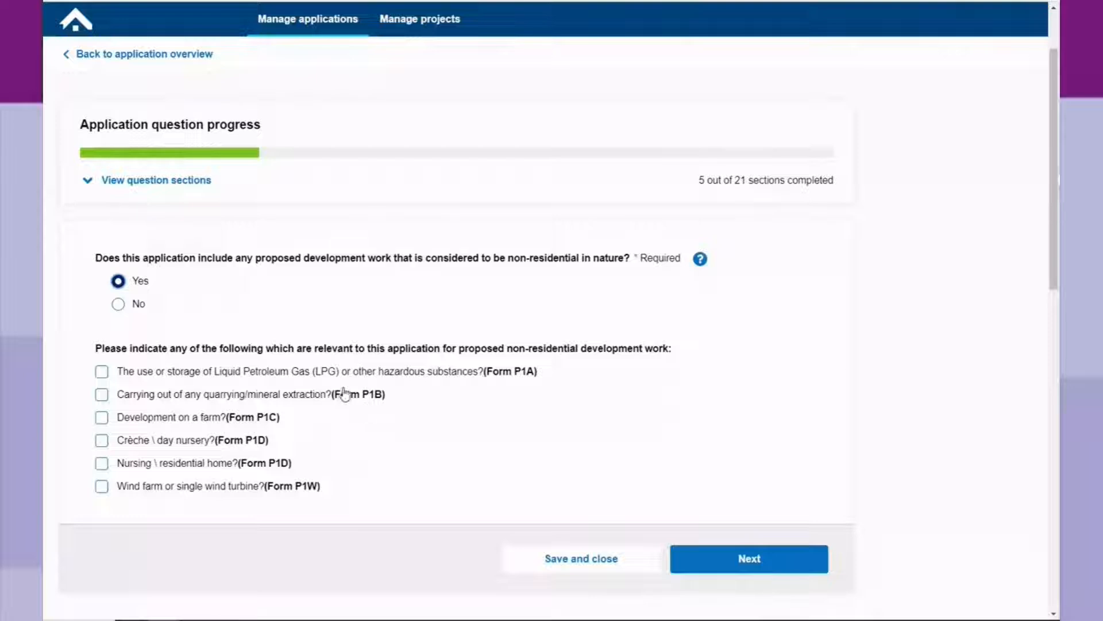
{"action": "left_click", "coordinate": [119, 305]}
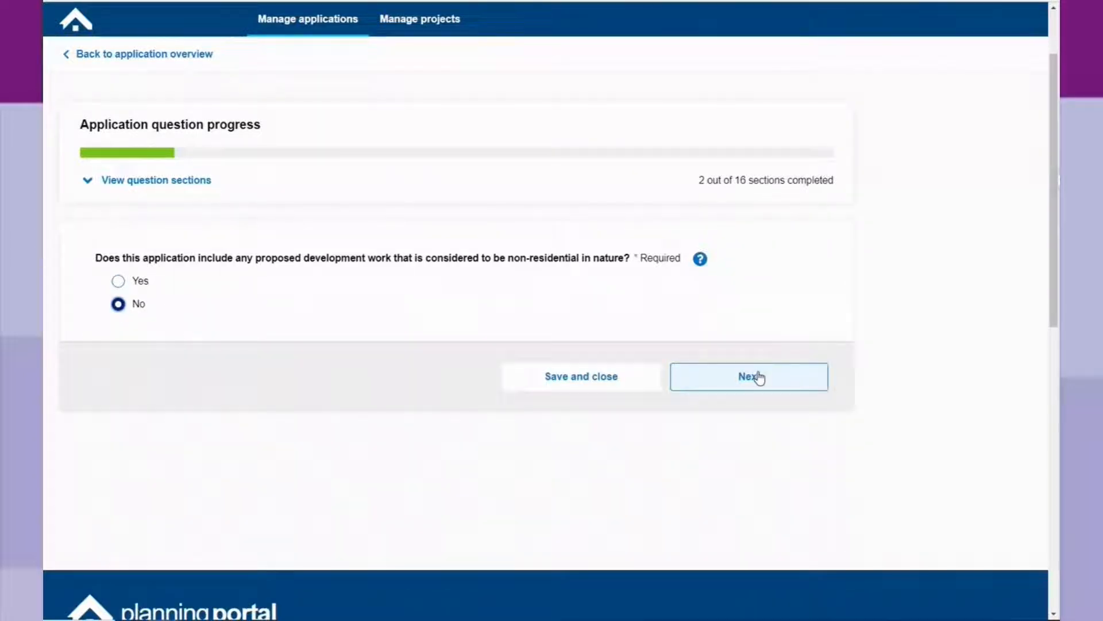
{"action": "left_click", "coordinate": [759, 377]}
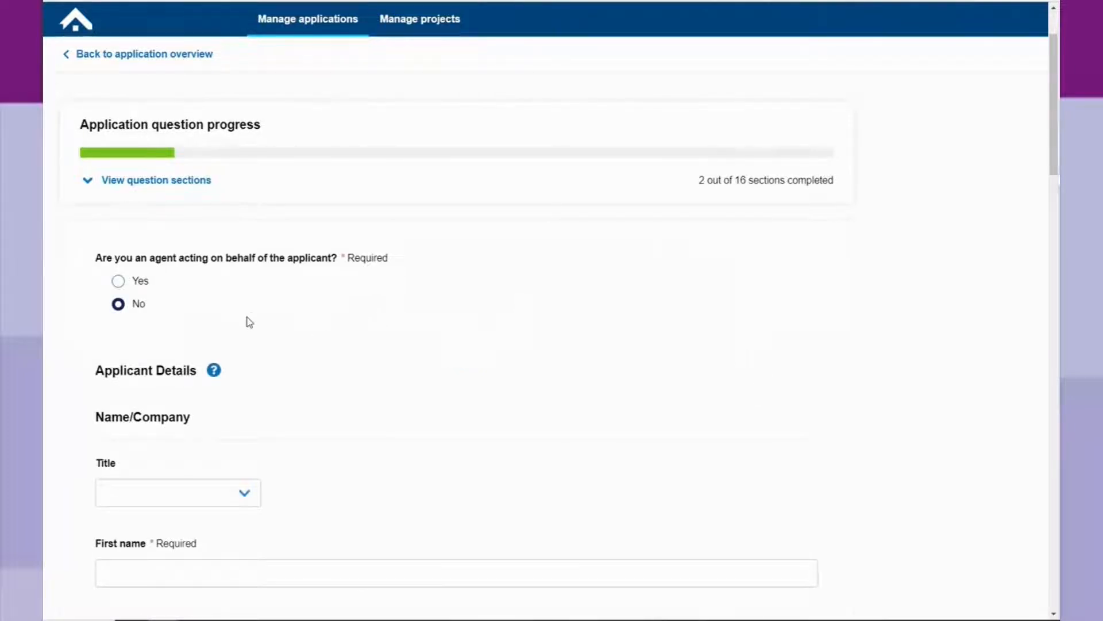
Indicate an agent acts for the applicant, set title Mrs and autofill the applicant's name.
{"action": "scroll", "coordinate": [247, 319], "scroll_direction": "down", "scroll_amount": 2}
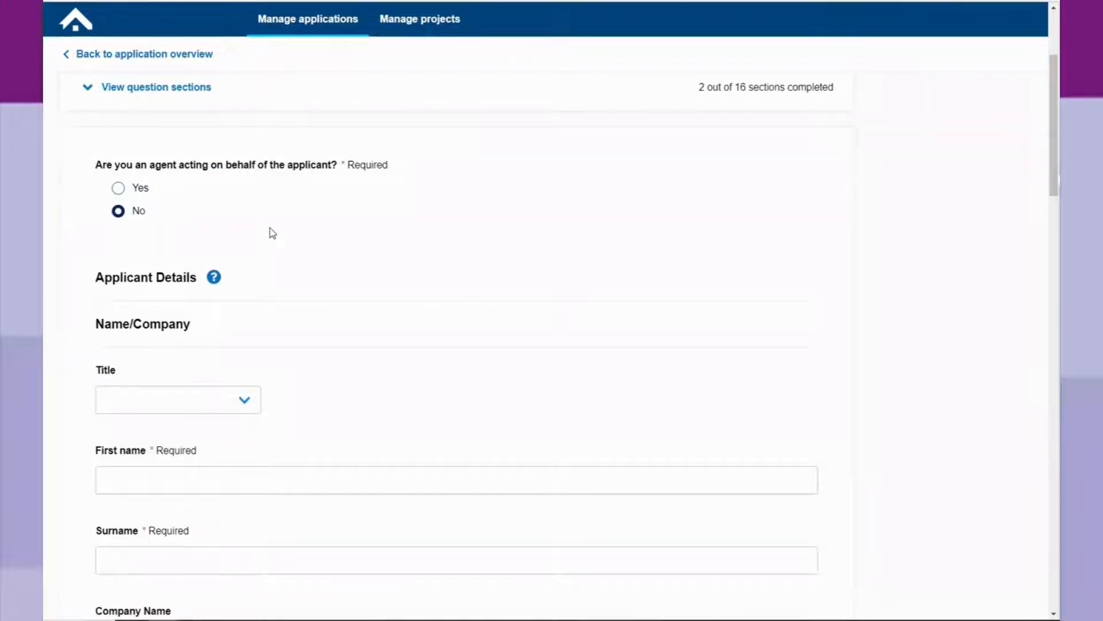
{"action": "left_click", "coordinate": [119, 189]}
{"action": "scroll", "coordinate": [260, 409], "scroll_direction": "down", "scroll_amount": 2}
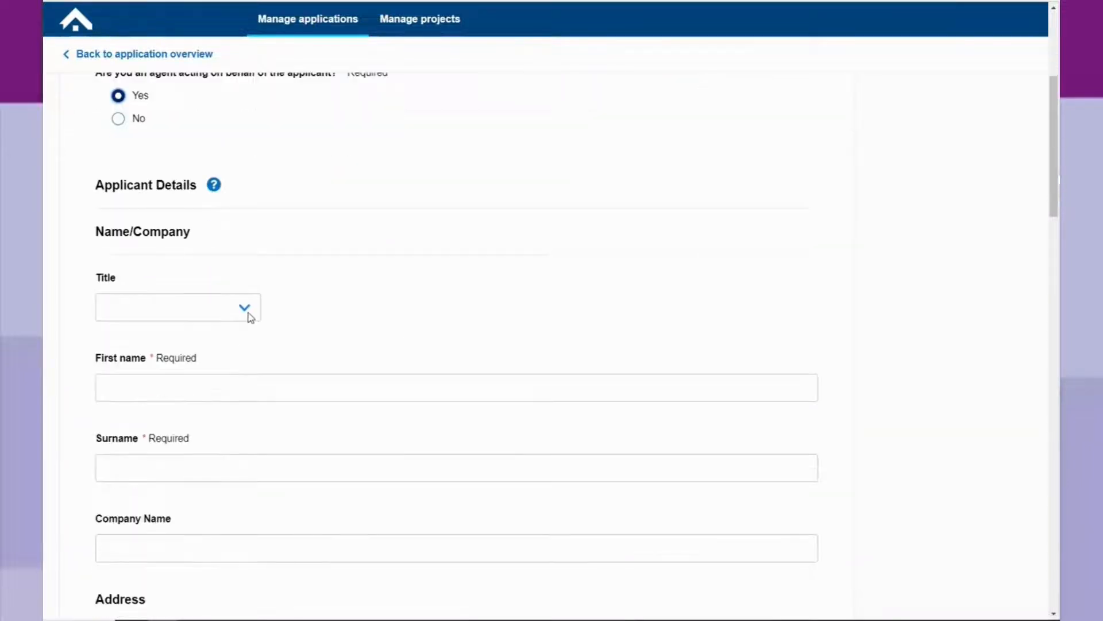
{"action": "left_click", "coordinate": [249, 316]}
{"action": "left_click", "coordinate": [222, 355]}
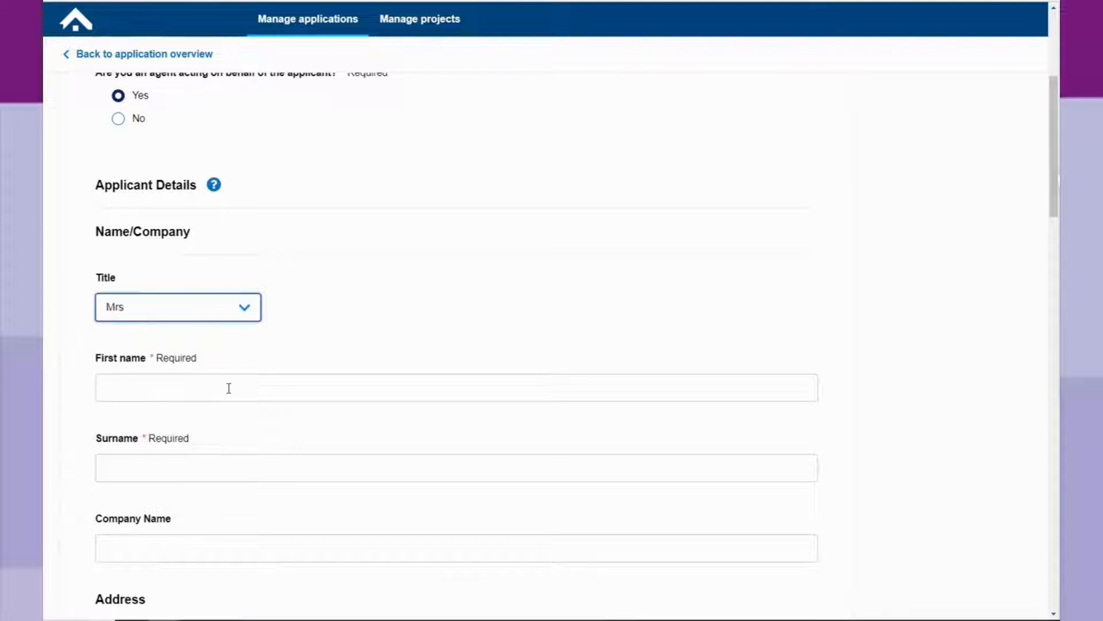
{"action": "left_click", "coordinate": [229, 388]}
{"action": "left_click", "coordinate": [227, 429]}
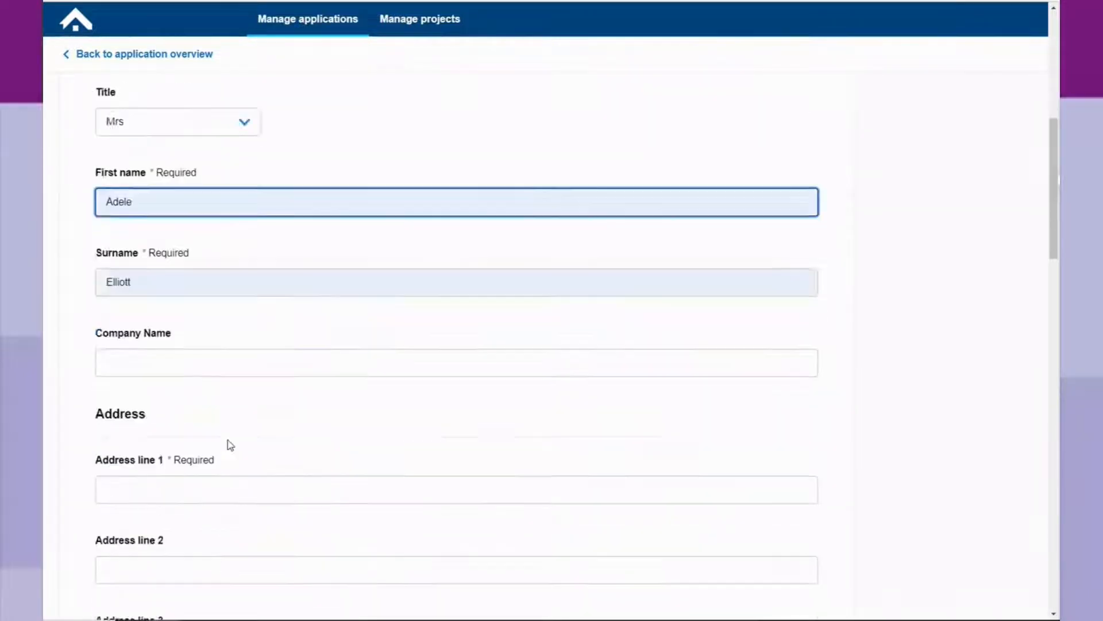
Autofill the applicant's address with Town/City Omagh and save the applicant details.
{"action": "scroll", "coordinate": [230, 445], "scroll_direction": "down", "scroll_amount": 3}
{"action": "left_click", "coordinate": [187, 305]}
{"action": "left_click", "coordinate": [197, 352]}
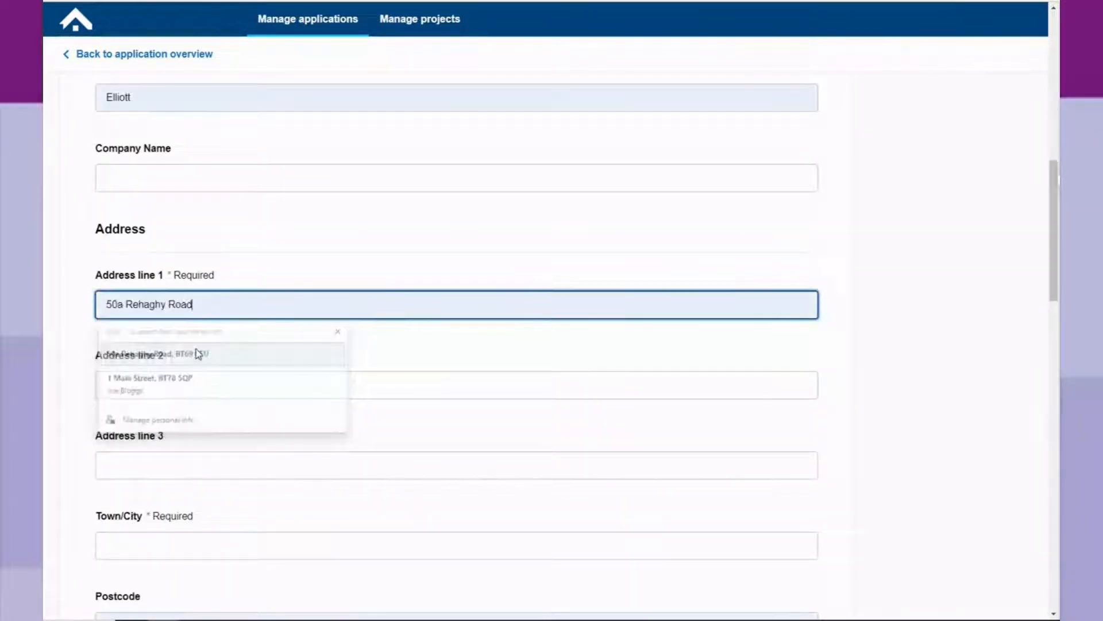
{"action": "scroll", "coordinate": [198, 353], "scroll_direction": "down", "scroll_amount": 6}
{"action": "left_click", "coordinate": [158, 169]}
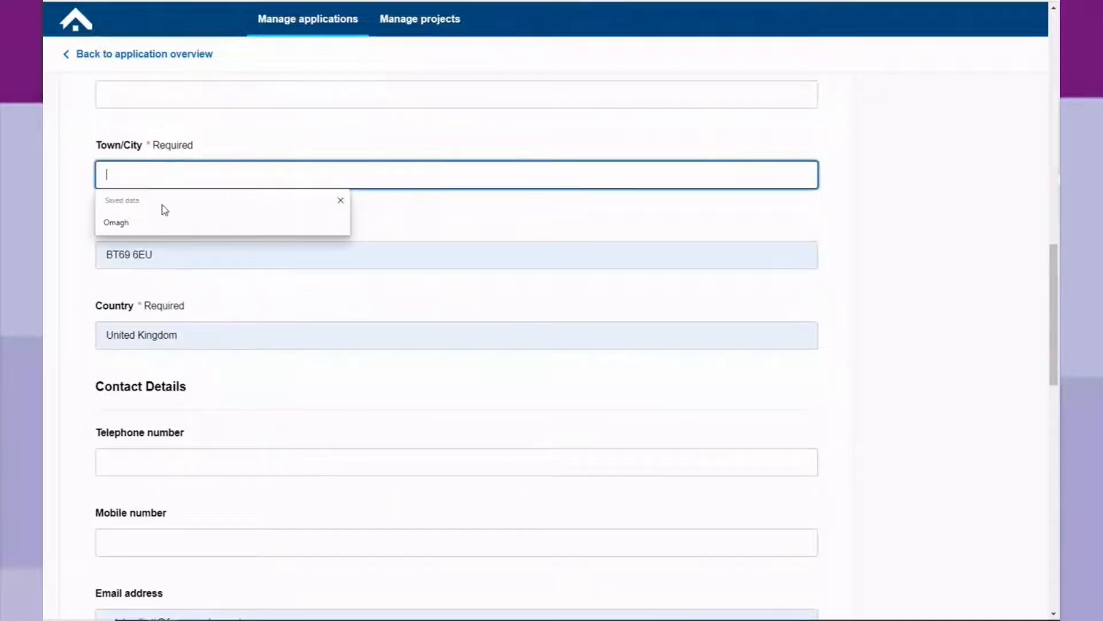
{"action": "left_click", "coordinate": [166, 222]}
{"action": "scroll", "coordinate": [168, 253], "scroll_direction": "down", "scroll_amount": 2}
{"action": "scroll", "coordinate": [168, 266], "scroll_direction": "down", "scroll_amount": 2}
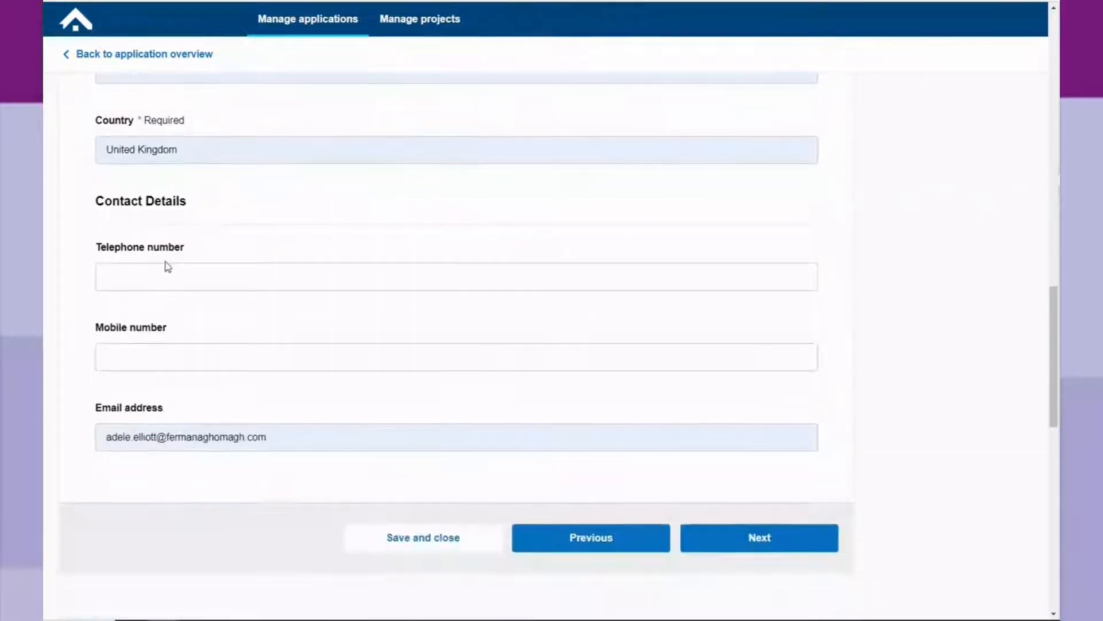
{"action": "scroll", "coordinate": [245, 282], "scroll_direction": "up", "scroll_amount": 2}
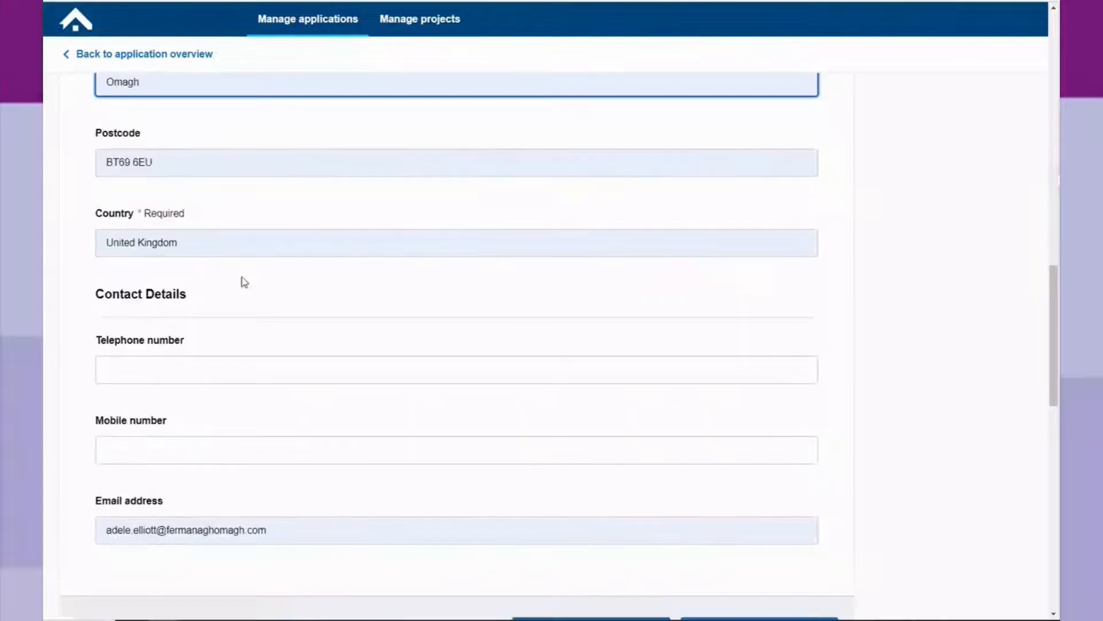
{"action": "scroll", "coordinate": [244, 282], "scroll_direction": "down", "scroll_amount": 2}
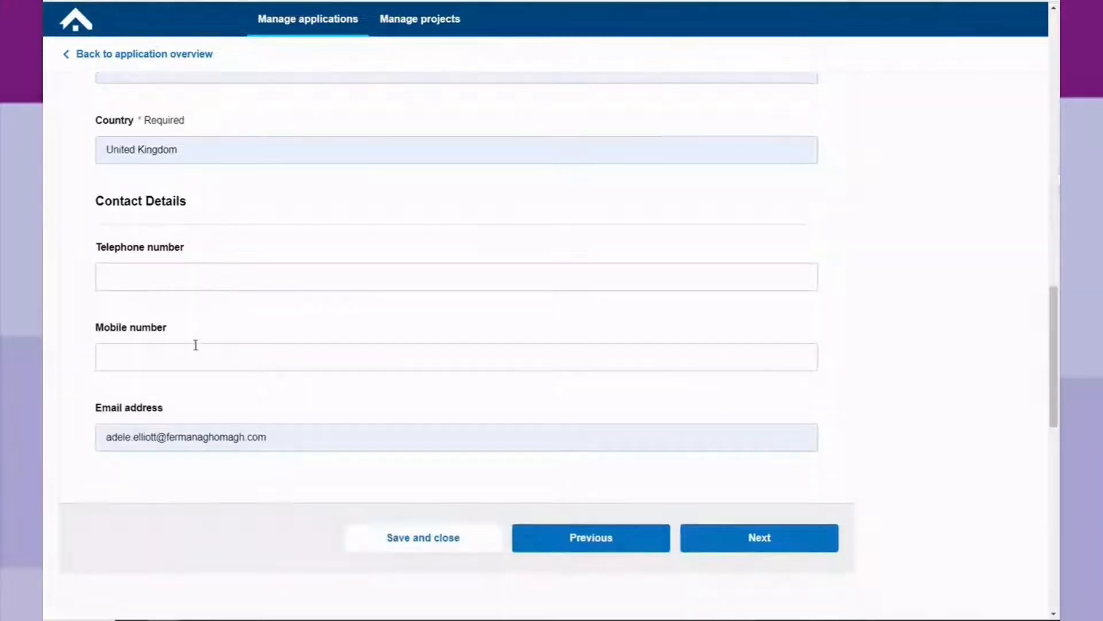
{"action": "scroll", "coordinate": [651, 443], "scroll_direction": "down", "scroll_amount": 2}
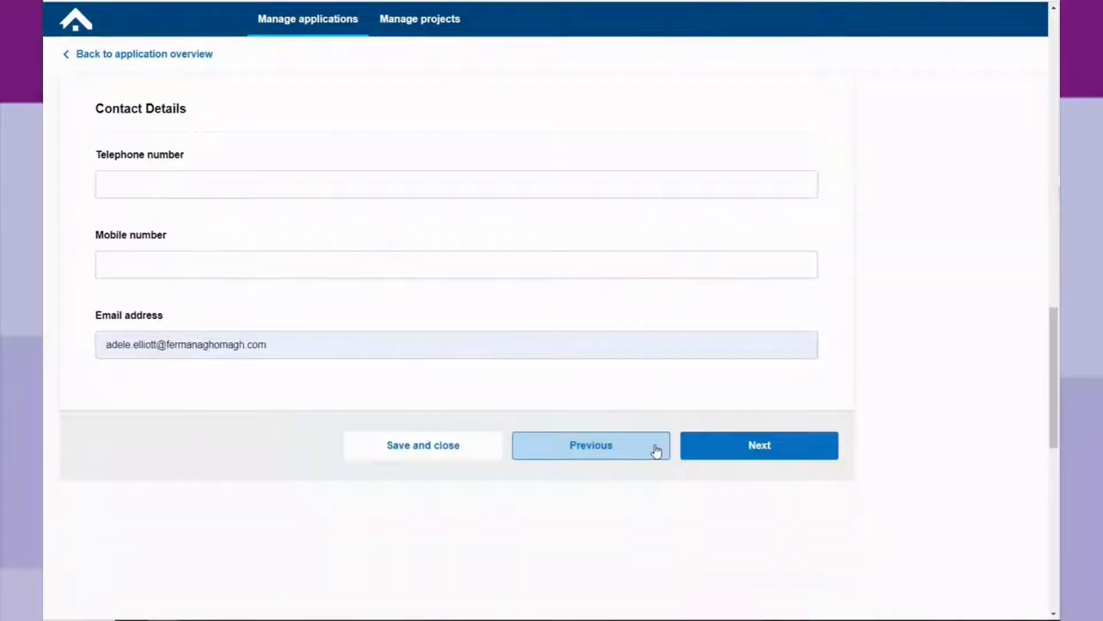
{"action": "left_click", "coordinate": [757, 451]}
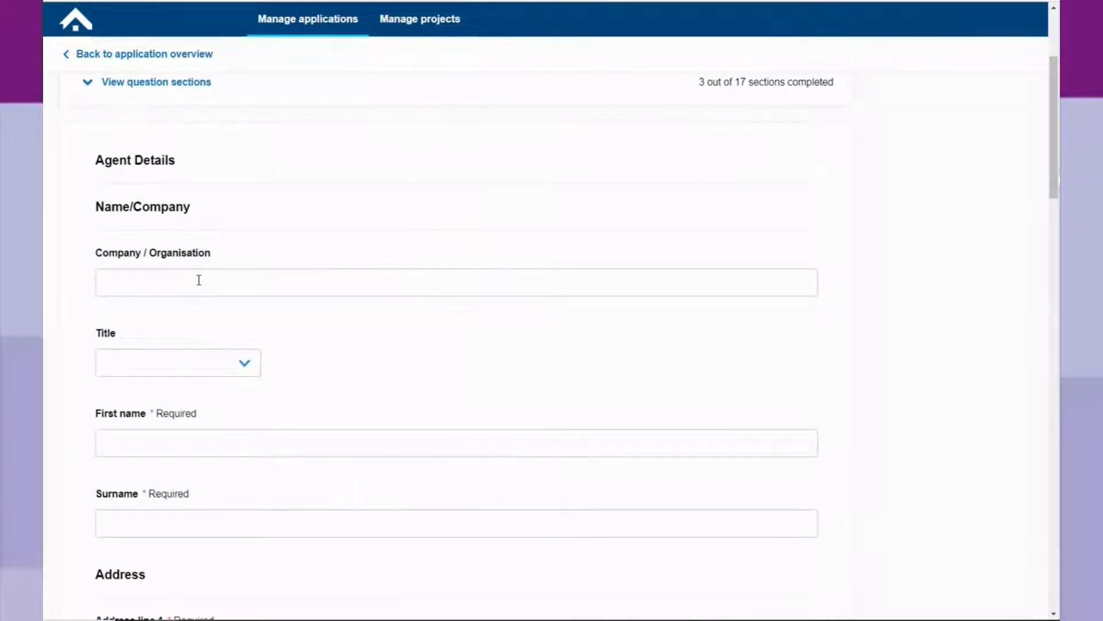
Enter agent organisation 'Planning Design', title Mr, and autofill the agent's name, address and Town/City Omagh.
{"action": "left_click", "coordinate": [199, 280]}
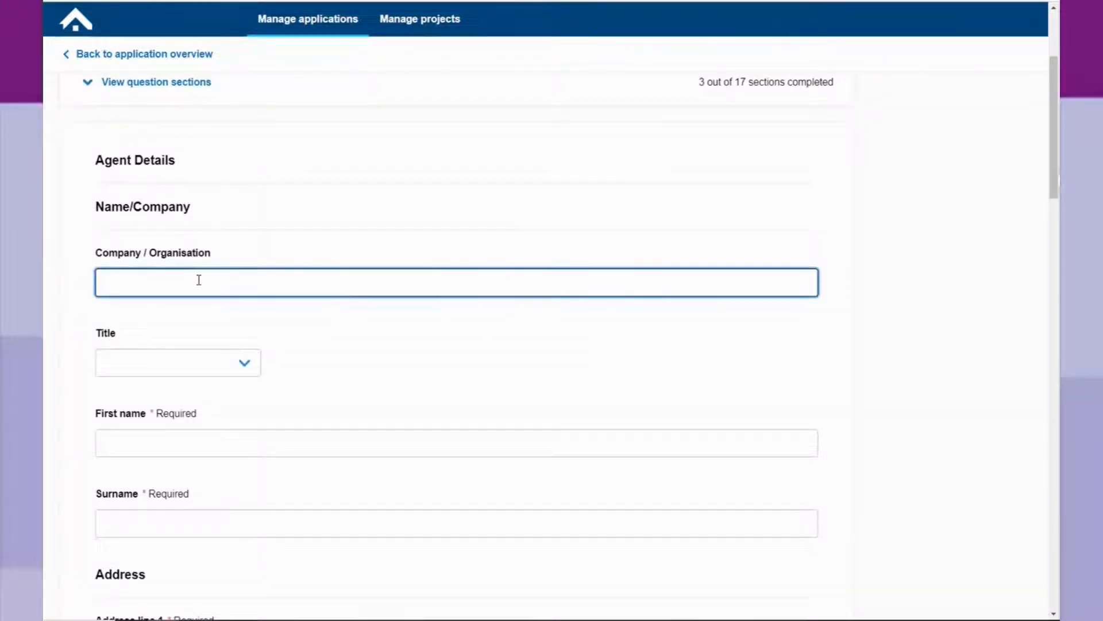
{"action": "type", "text": "Planning Design"}
{"action": "left_click", "coordinate": [247, 364]}
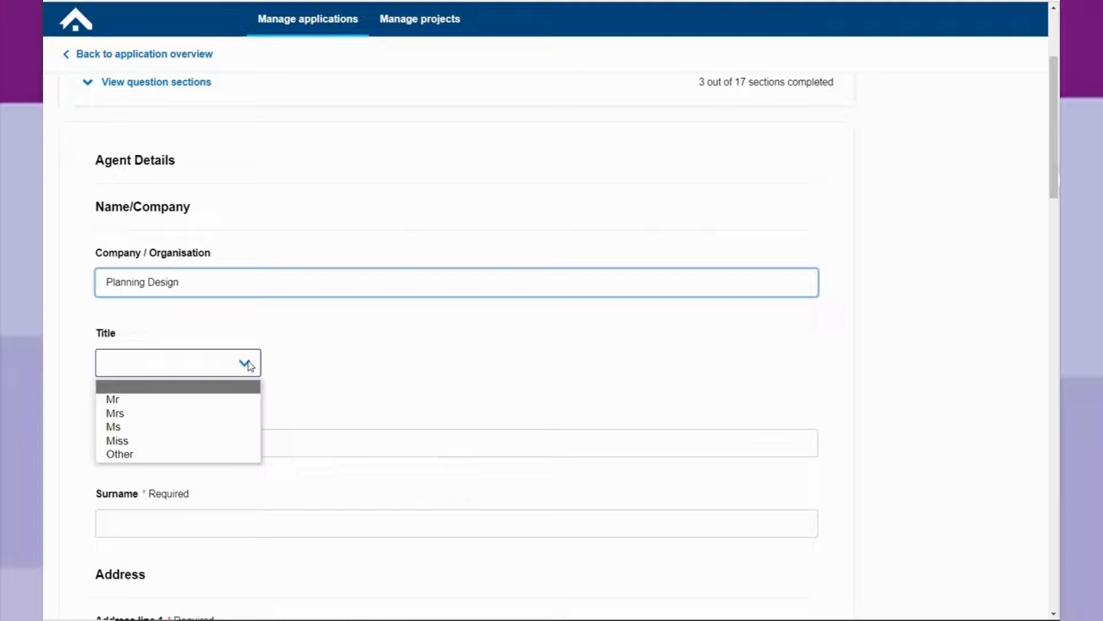
{"action": "left_click", "coordinate": [227, 400]}
{"action": "scroll", "coordinate": [216, 390], "scroll_direction": "down", "scroll_amount": 2}
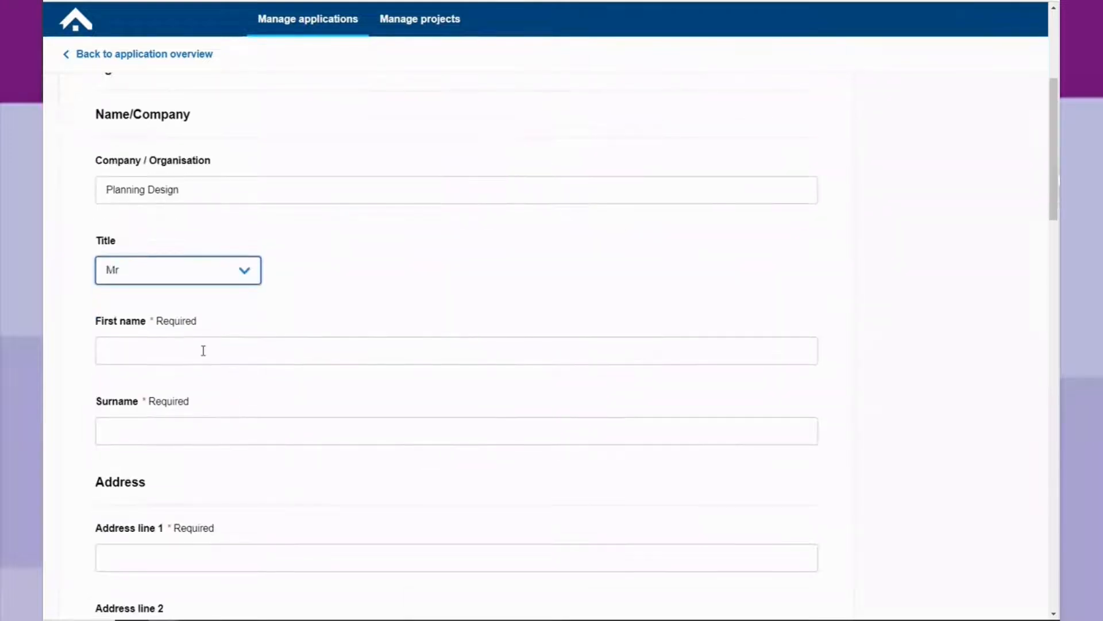
{"action": "left_click", "coordinate": [201, 353]}
{"action": "left_click", "coordinate": [209, 489]}
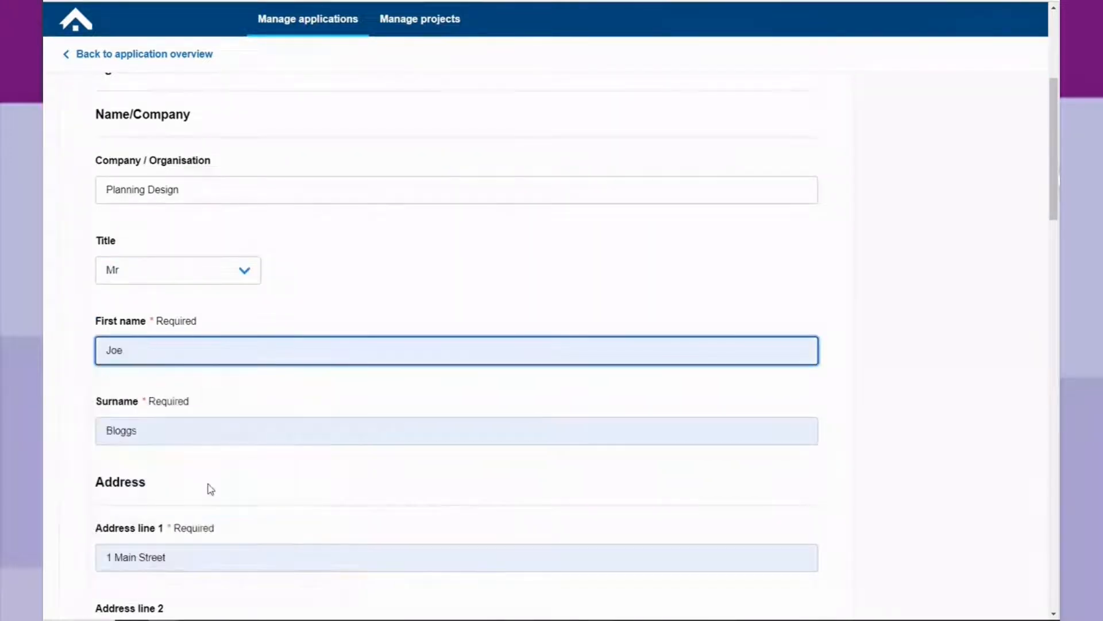
{"action": "scroll", "coordinate": [216, 487], "scroll_direction": "down", "scroll_amount": 5}
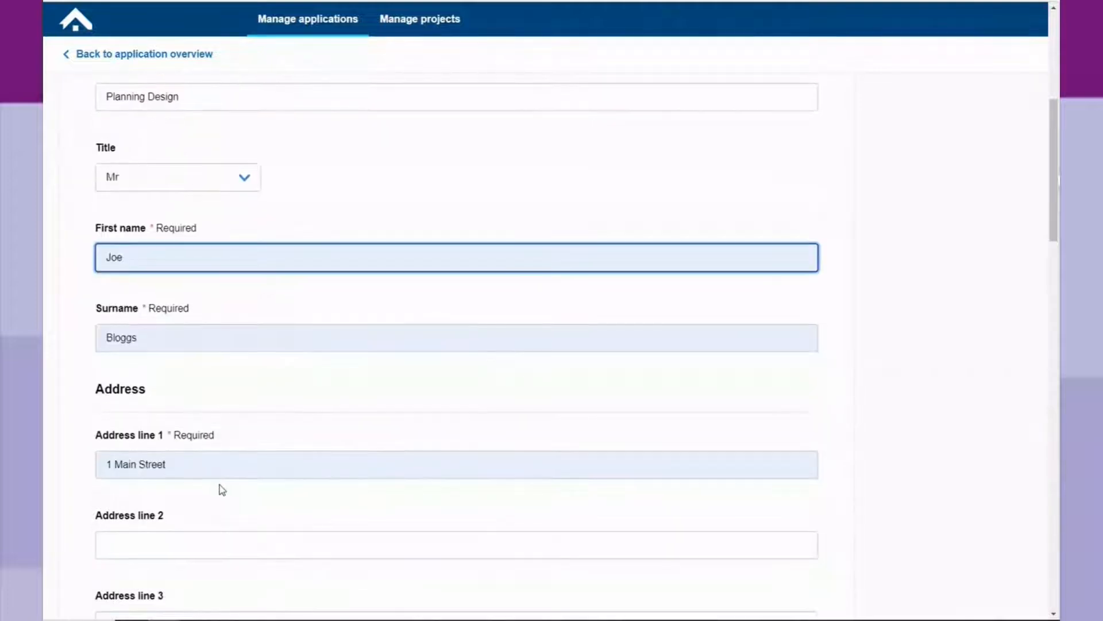
{"action": "scroll", "coordinate": [223, 490], "scroll_direction": "down", "scroll_amount": 2}
{"action": "left_click", "coordinate": [215, 427]}
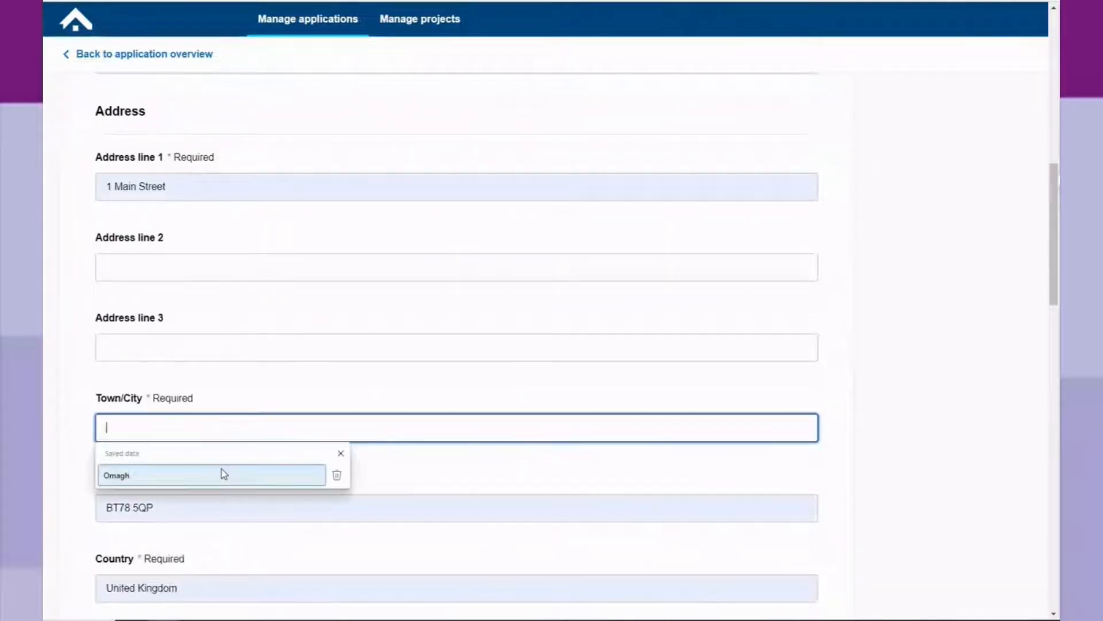
{"action": "left_click", "coordinate": [224, 474]}
{"action": "scroll", "coordinate": [224, 456], "scroll_direction": "down", "scroll_amount": 5}
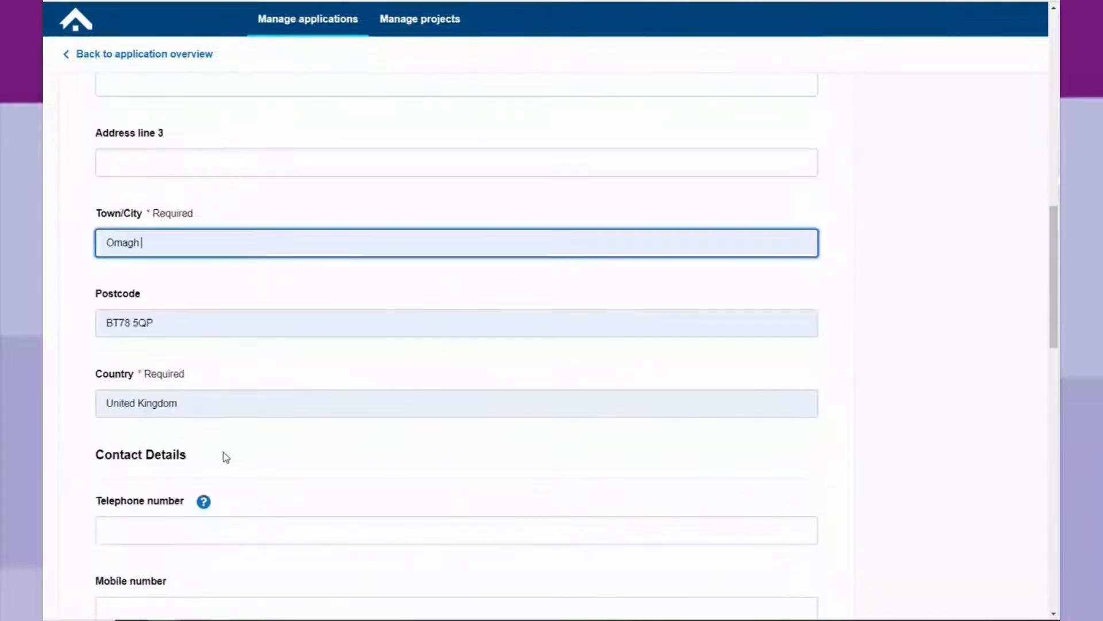
{"action": "scroll", "coordinate": [224, 457], "scroll_direction": "down", "scroll_amount": 4}
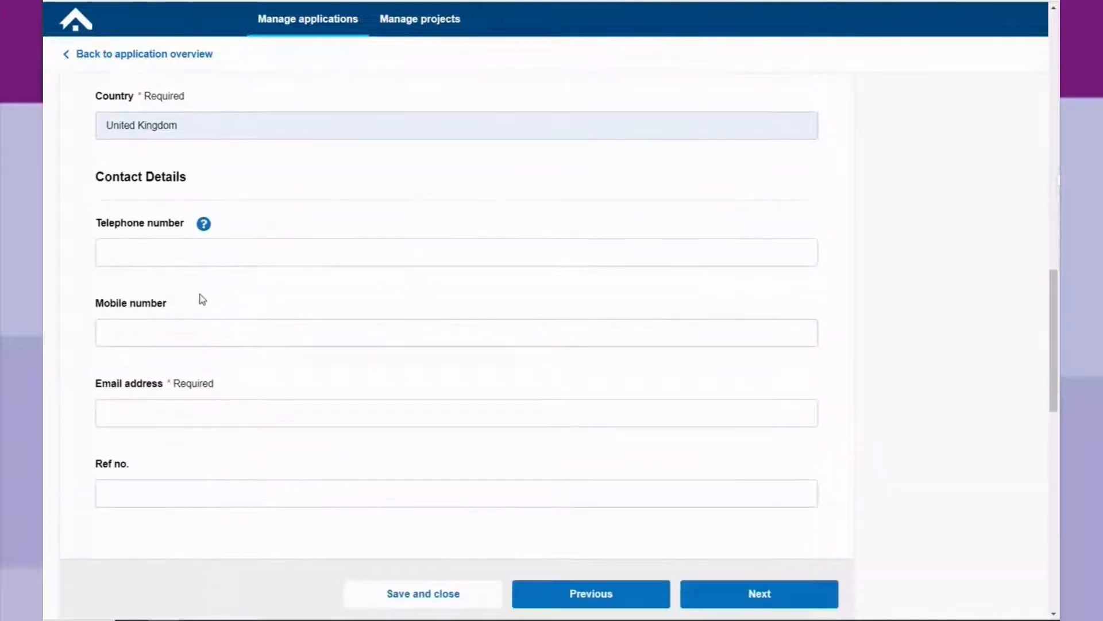
Enter the agent's telephone number and saved e-mail address, then continue.
{"action": "left_click", "coordinate": [198, 254]}
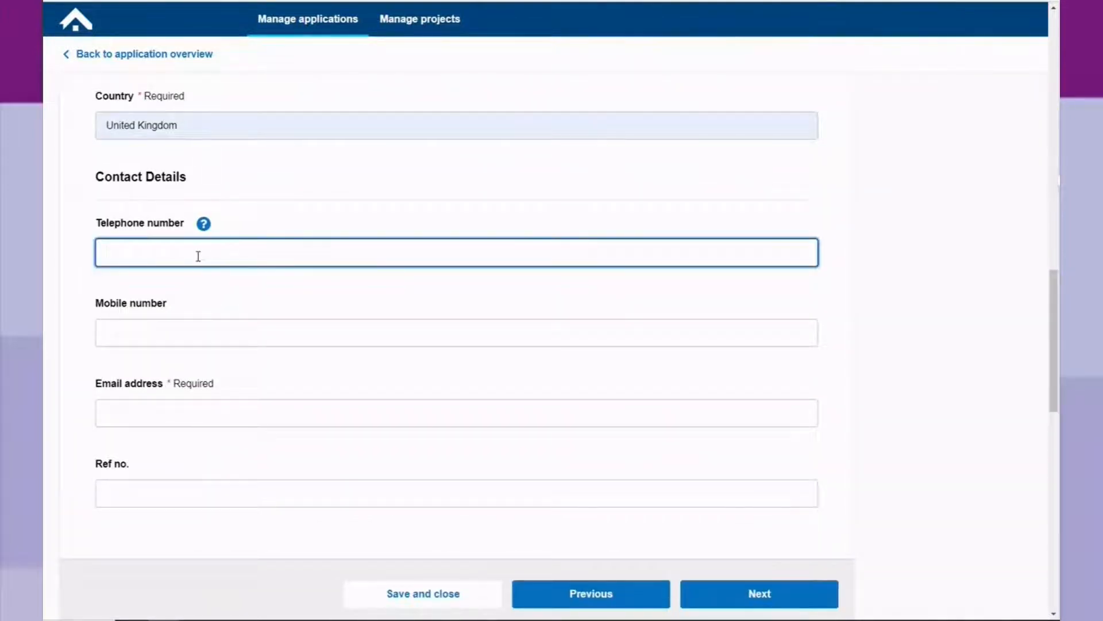
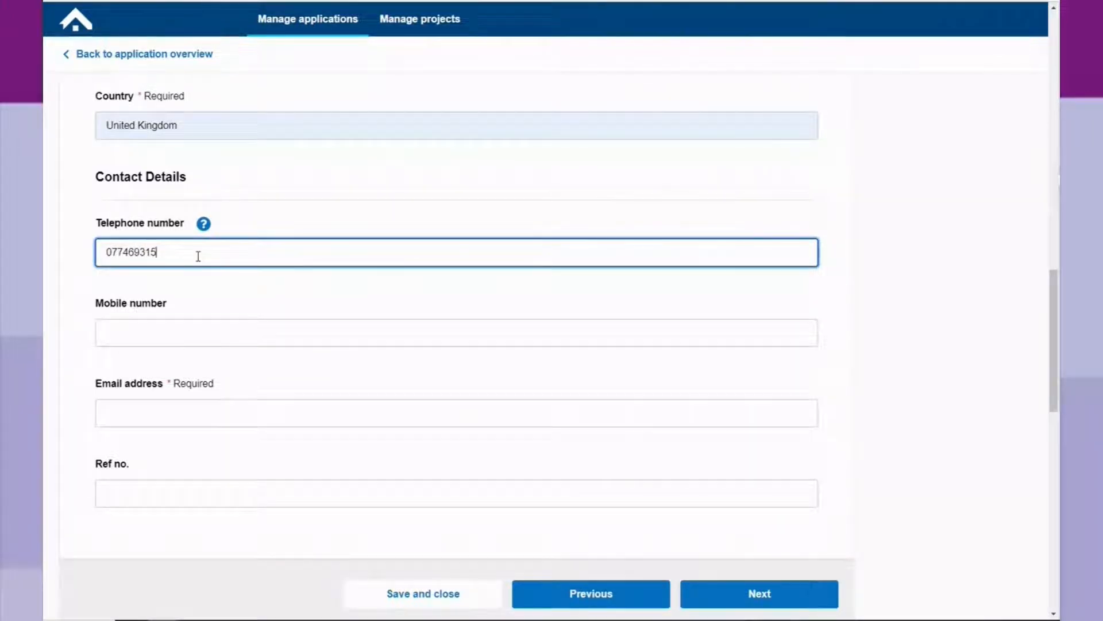
{"action": "scroll", "coordinate": [200, 344], "scroll_direction": "down", "scroll_amount": 2}
{"action": "left_click", "coordinate": [172, 320]}
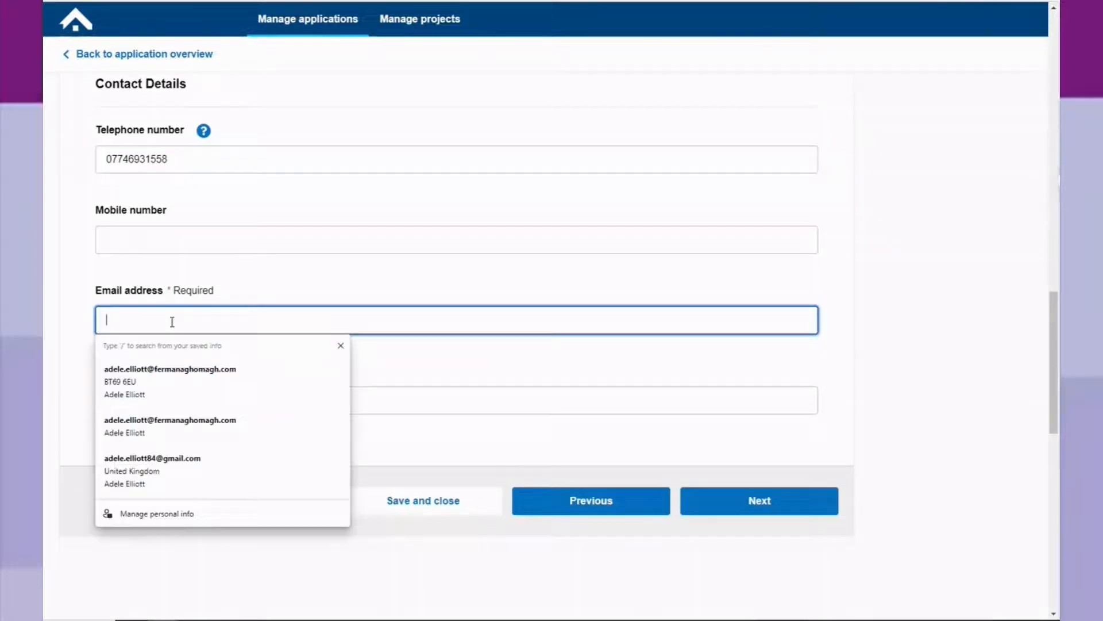
{"action": "left_click", "coordinate": [190, 377]}
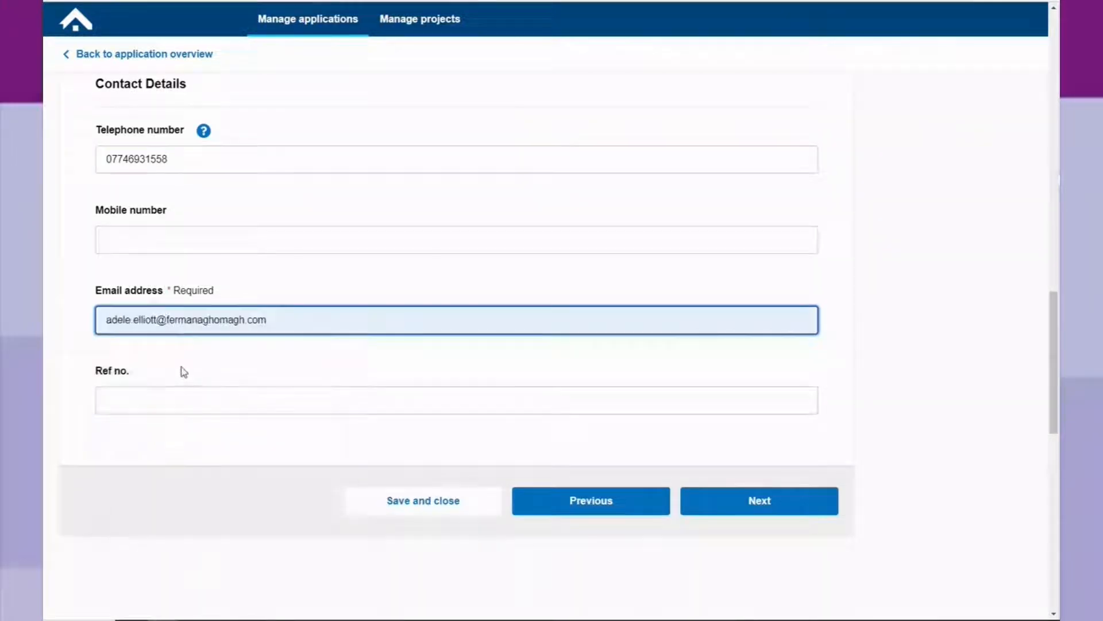
{"action": "left_click", "coordinate": [779, 504]}
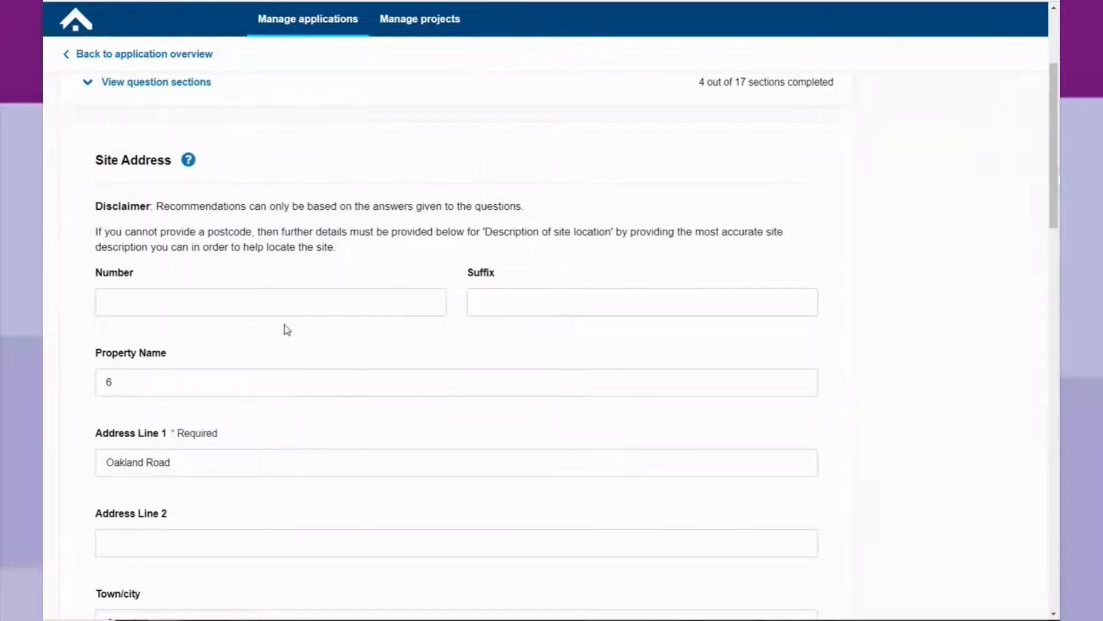
Clear the 6 from the site's Property Name field.
{"action": "scroll", "coordinate": [244, 358], "scroll_direction": "down", "scroll_amount": 2}
{"action": "left_click", "coordinate": [123, 288]}
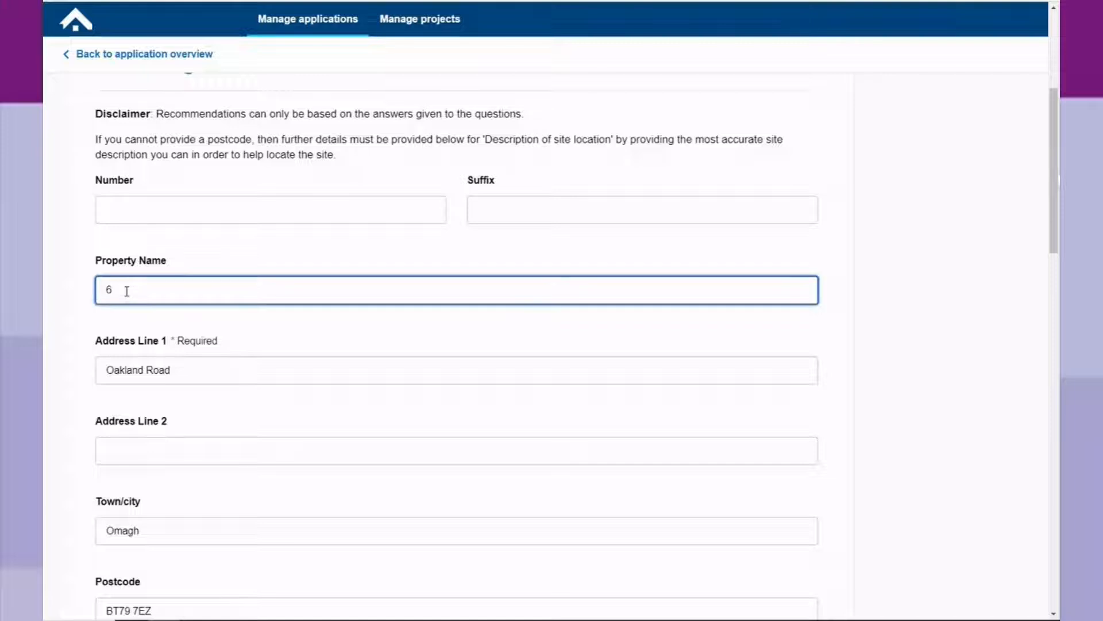
{"action": "key", "text": "BackSpace"}
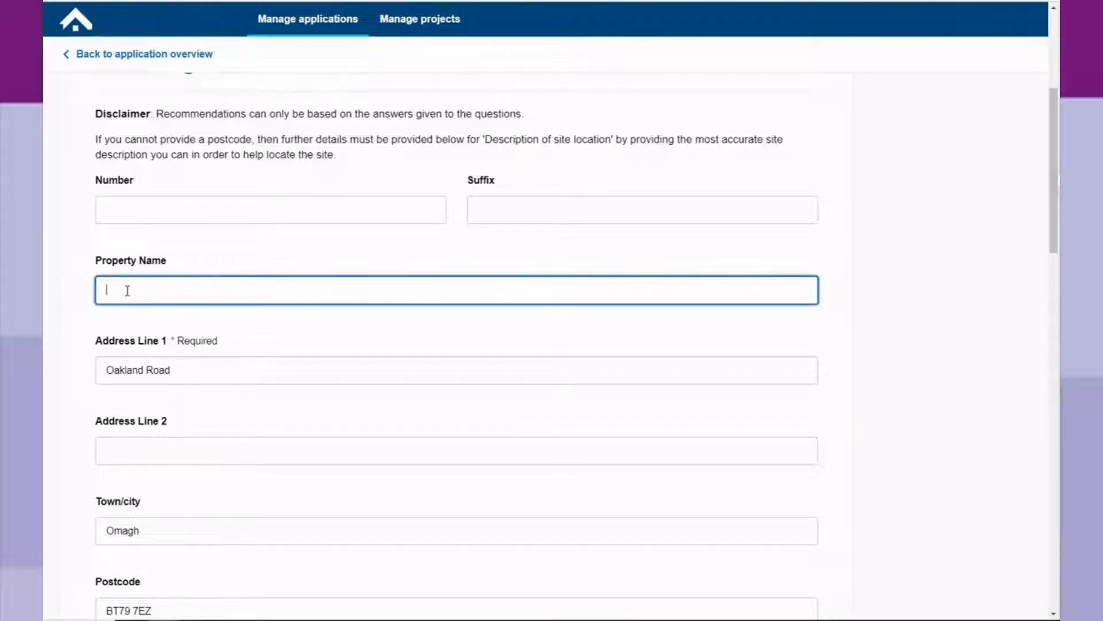
{"action": "left_click", "coordinate": [135, 212]}
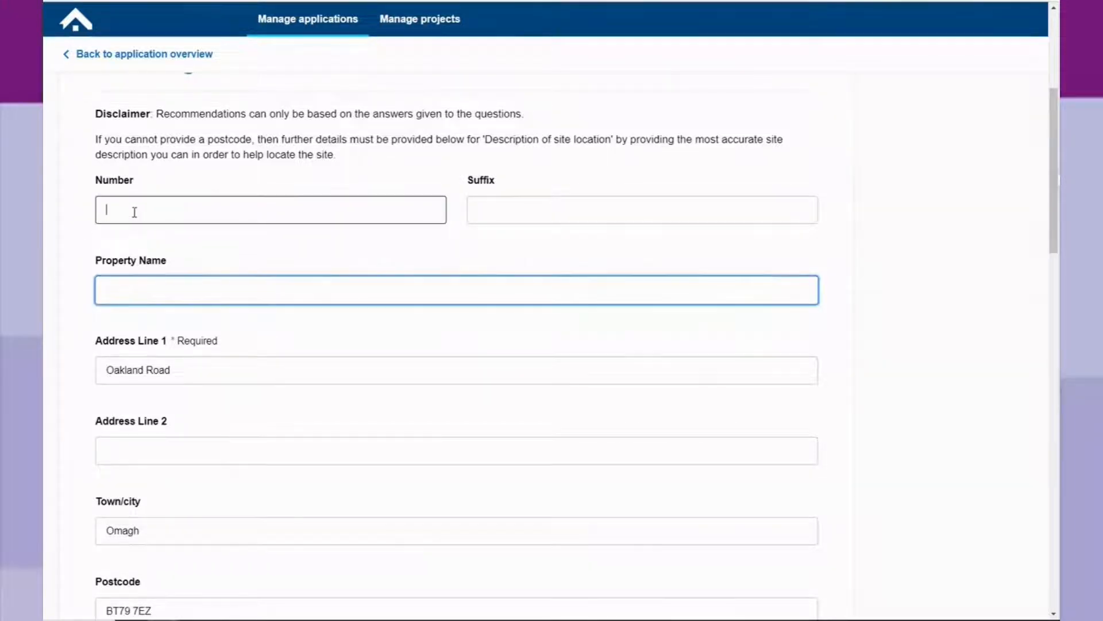
{"action": "scroll", "coordinate": [225, 343], "scroll_direction": "down", "scroll_amount": 5}
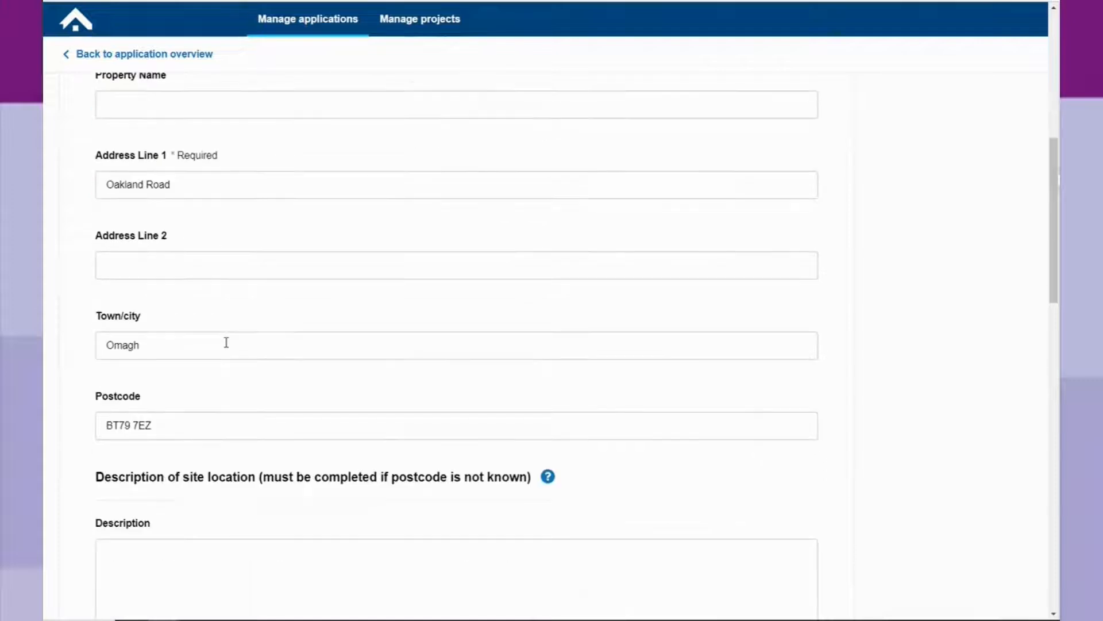
{"action": "scroll", "coordinate": [226, 342], "scroll_direction": "down", "scroll_amount": 3}
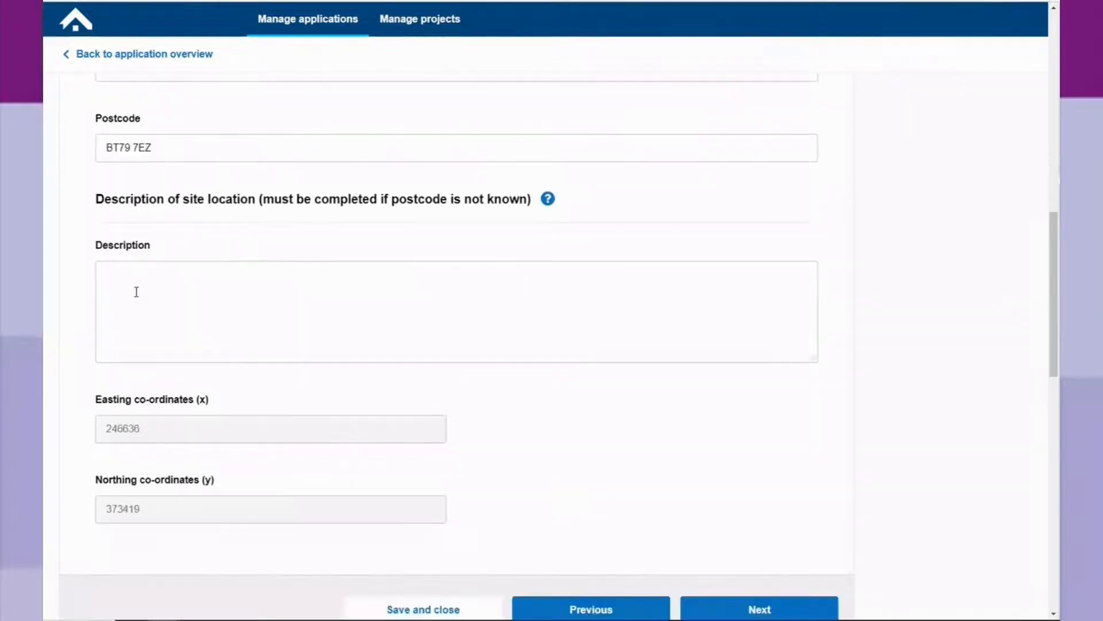
{"action": "left_click", "coordinate": [133, 289]}
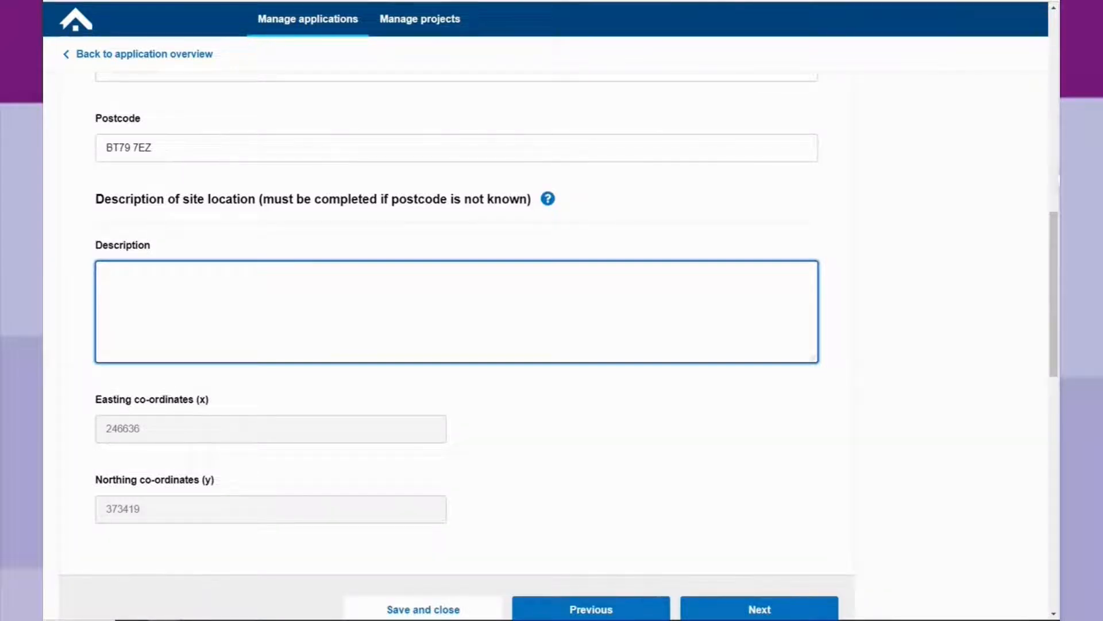
{"action": "left_click", "coordinate": [257, 620]}
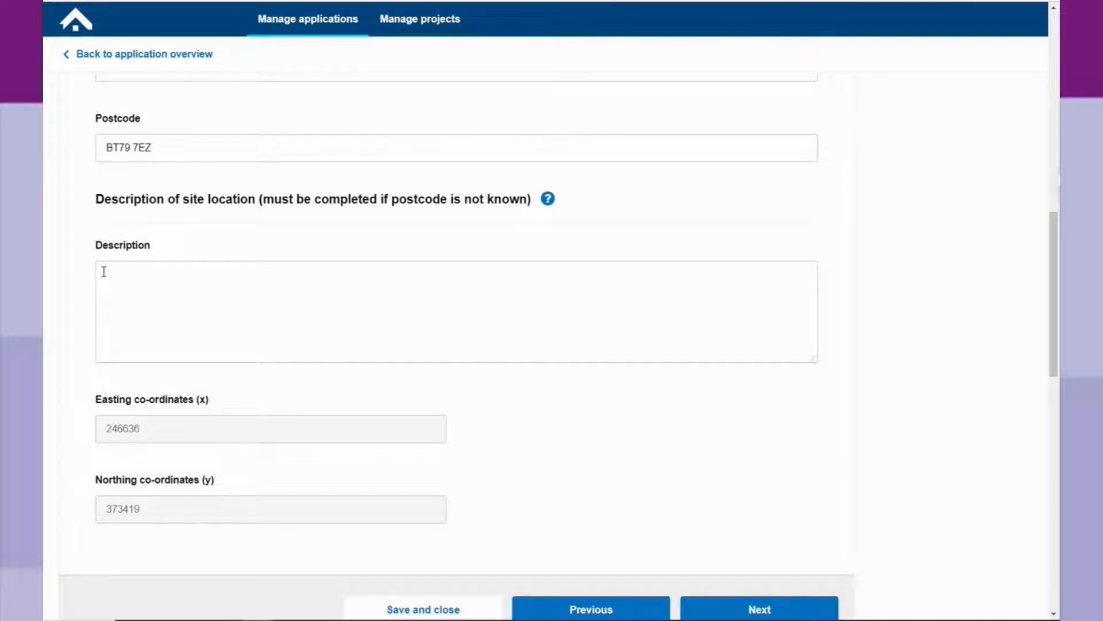
{"action": "left_click", "coordinate": [122, 277]}
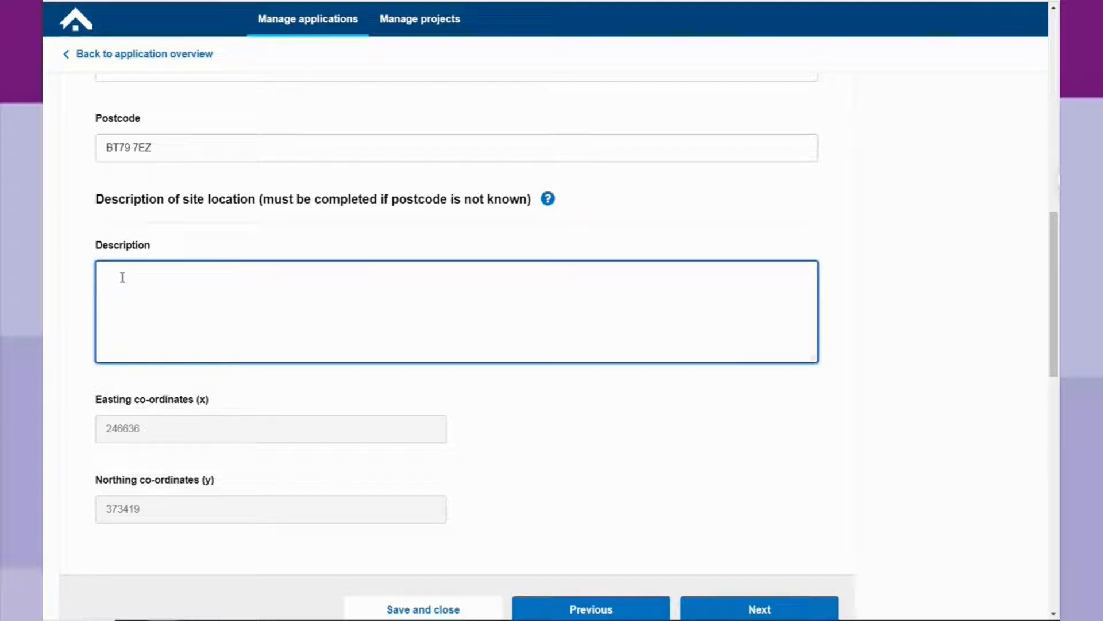
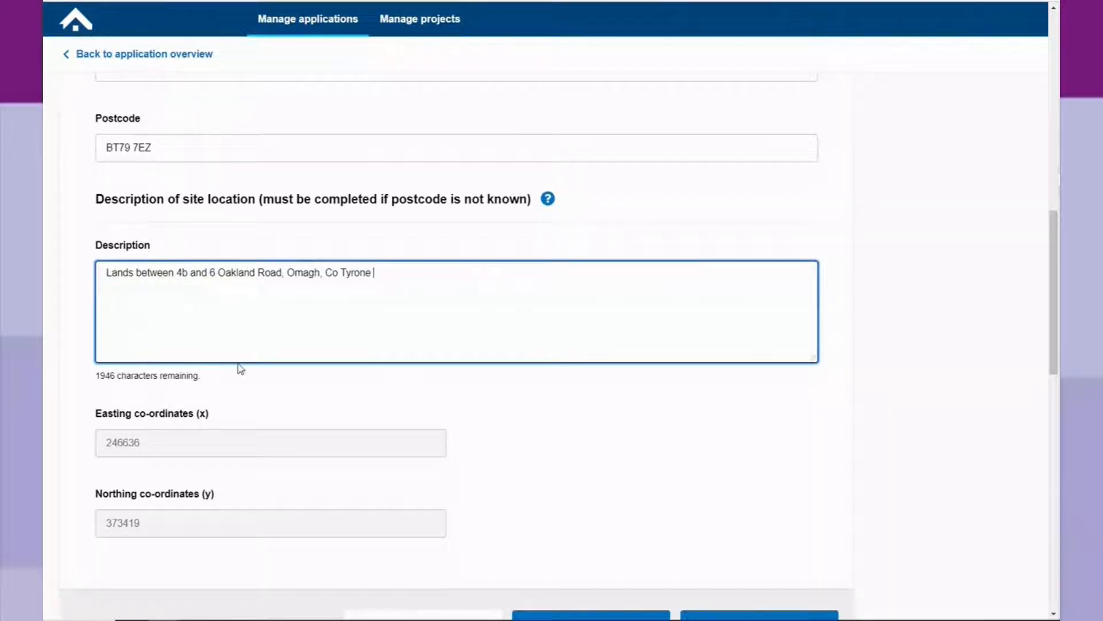
{"action": "scroll", "coordinate": [233, 364], "scroll_direction": "down", "scroll_amount": 2}
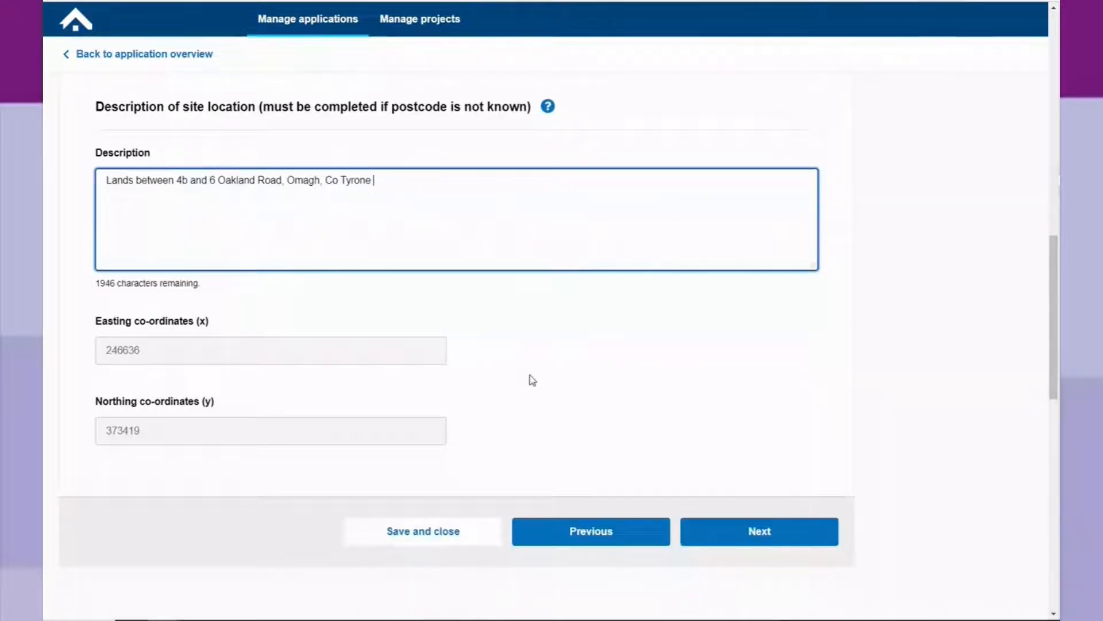
{"action": "left_click", "coordinate": [776, 539]}
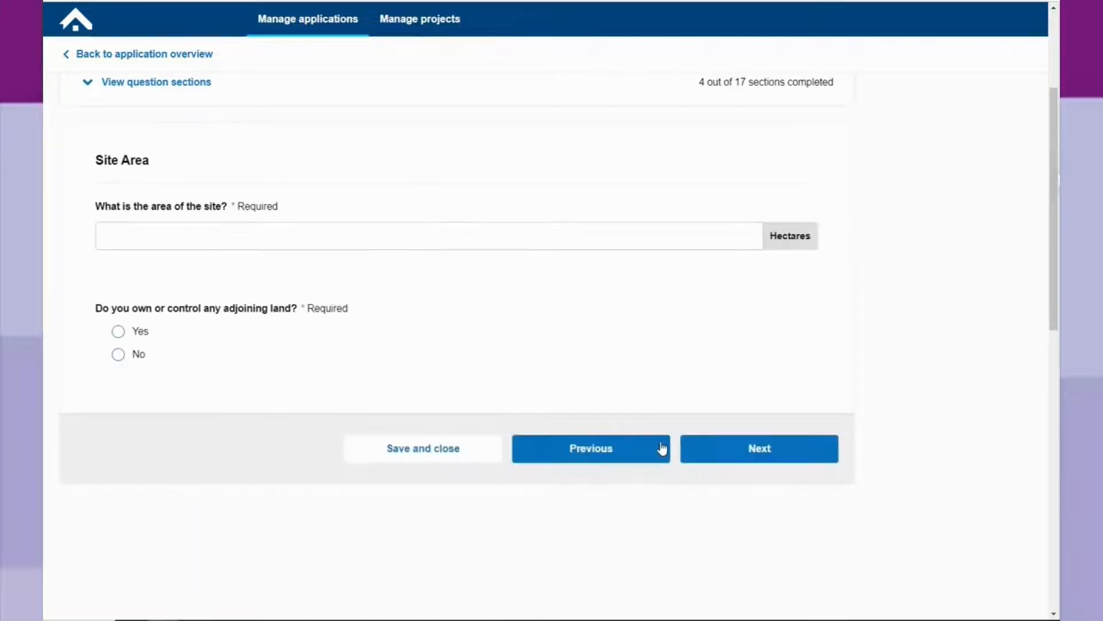
Enter a 0.10 hectare site area, answer Yes to adjoining land, and confirm it's shown in blue.
{"action": "left_click", "coordinate": [227, 238]}
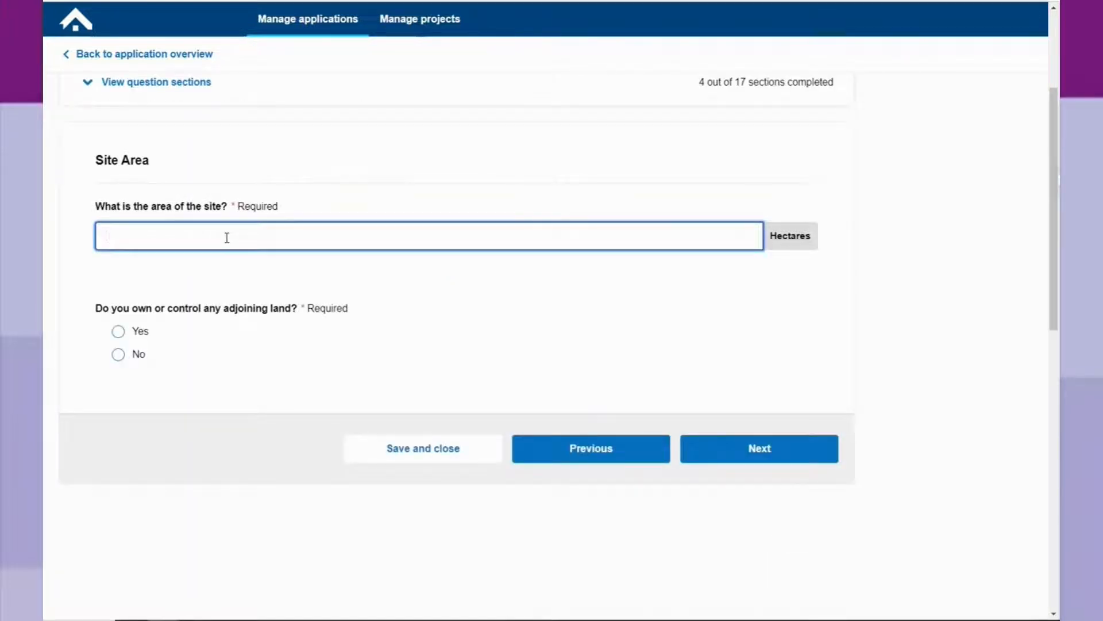
{"action": "type", "text": "0.10"}
{"action": "left_click", "coordinate": [225, 348]}
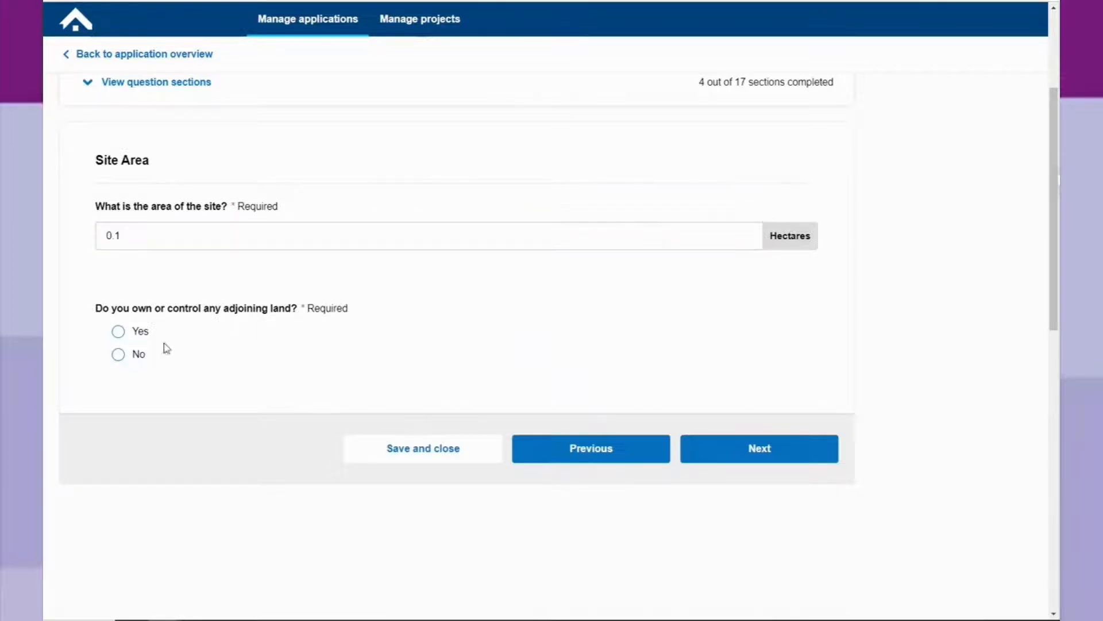
{"action": "left_click", "coordinate": [119, 336]}
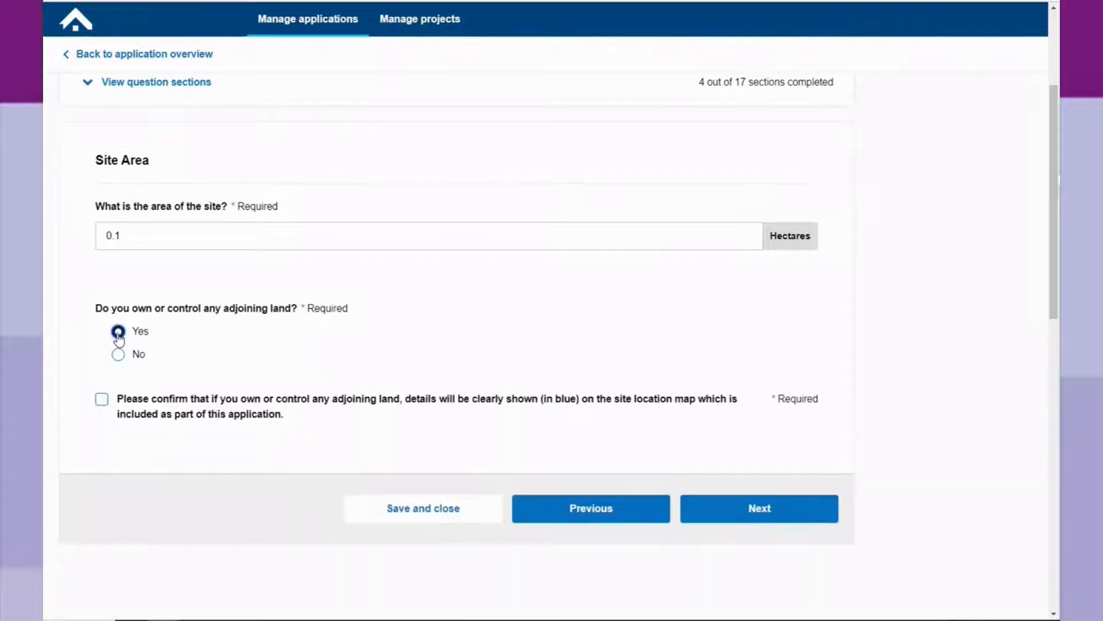
{"action": "left_click", "coordinate": [119, 398]}
{"action": "left_click", "coordinate": [760, 514]}
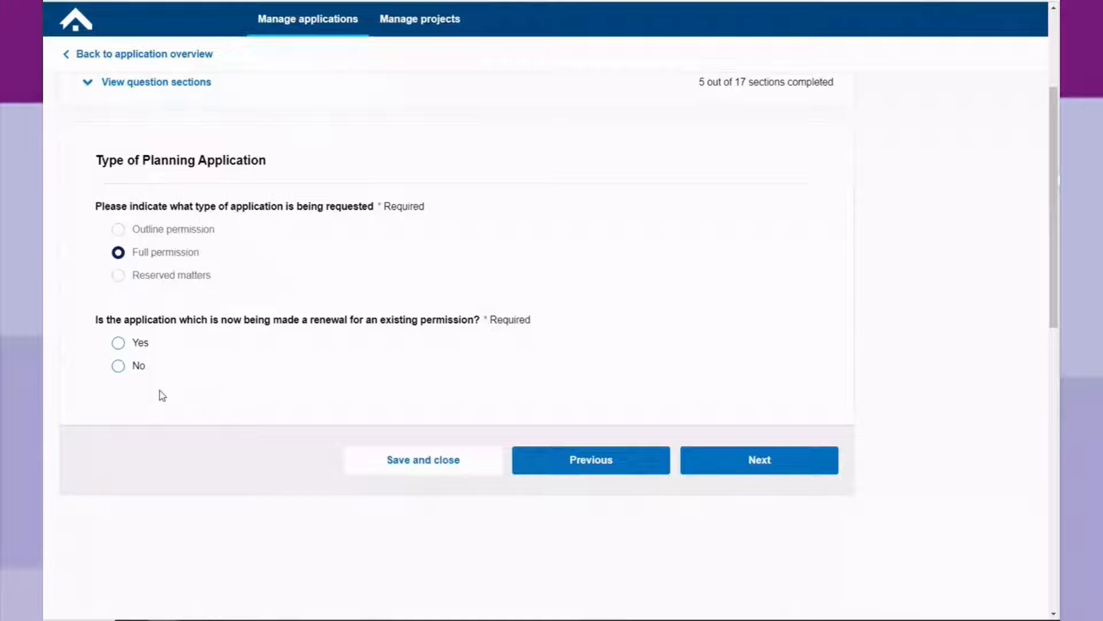
Answer No to renewing an existing permission and continue.
{"action": "left_click", "coordinate": [119, 343]}
{"action": "scroll", "coordinate": [218, 359], "scroll_direction": "down", "scroll_amount": 2}
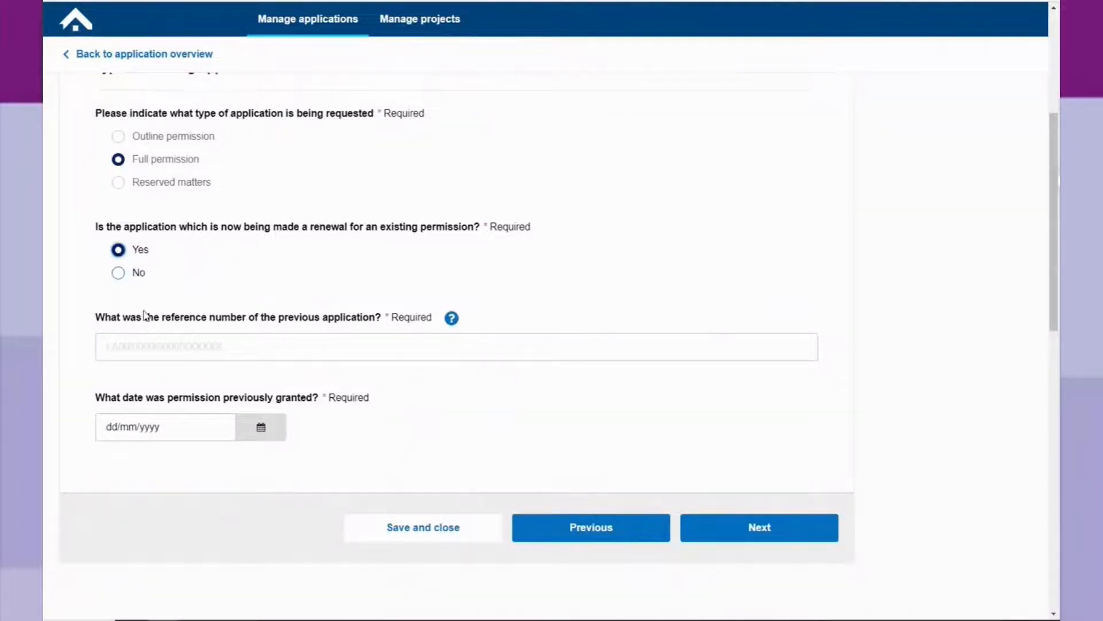
{"action": "left_click", "coordinate": [118, 274]}
{"action": "left_click", "coordinate": [766, 372]}
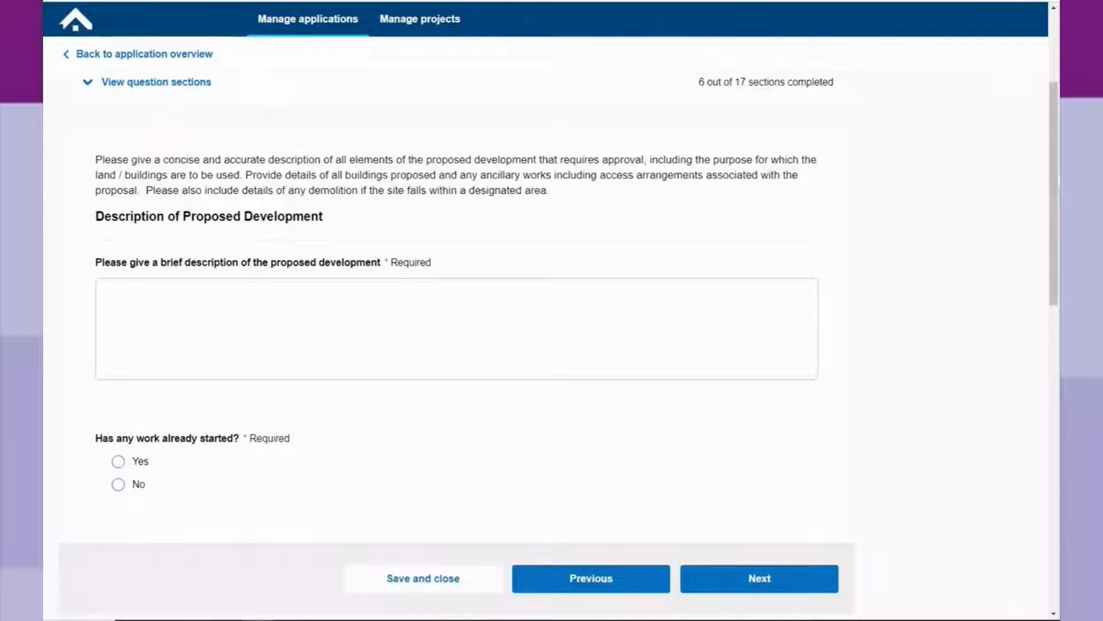
Paste the description 'Dwelling and garage with new access off Oakland Road.' and answer No to work started.
{"action": "left_click", "coordinate": [212, 295]}
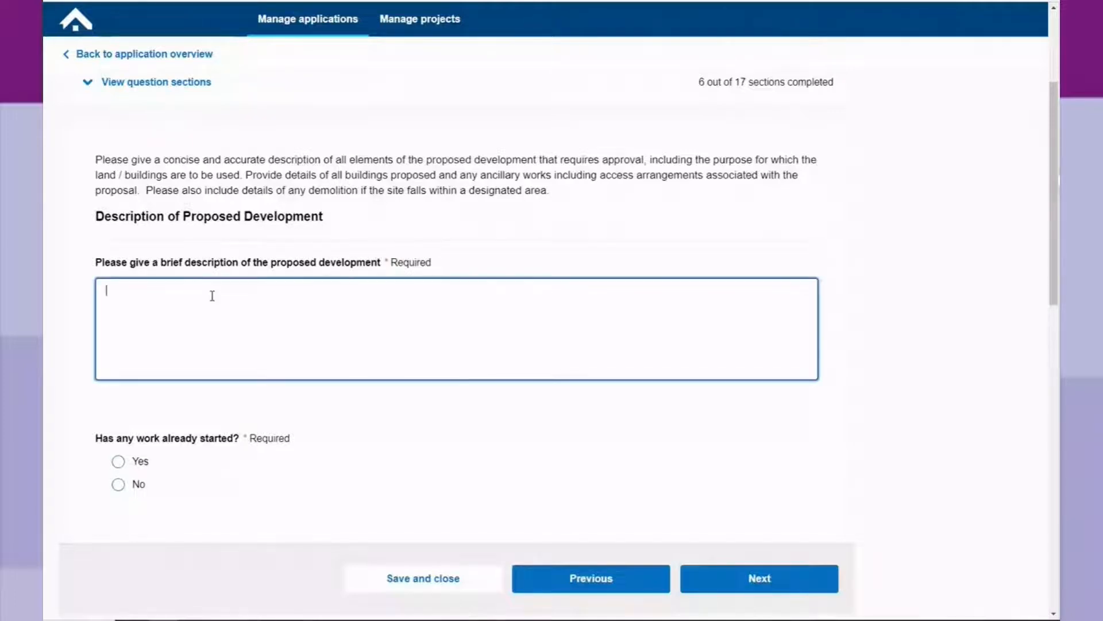
{"action": "type", "text": "Dwelling and garage with new access off Oakland Road."}
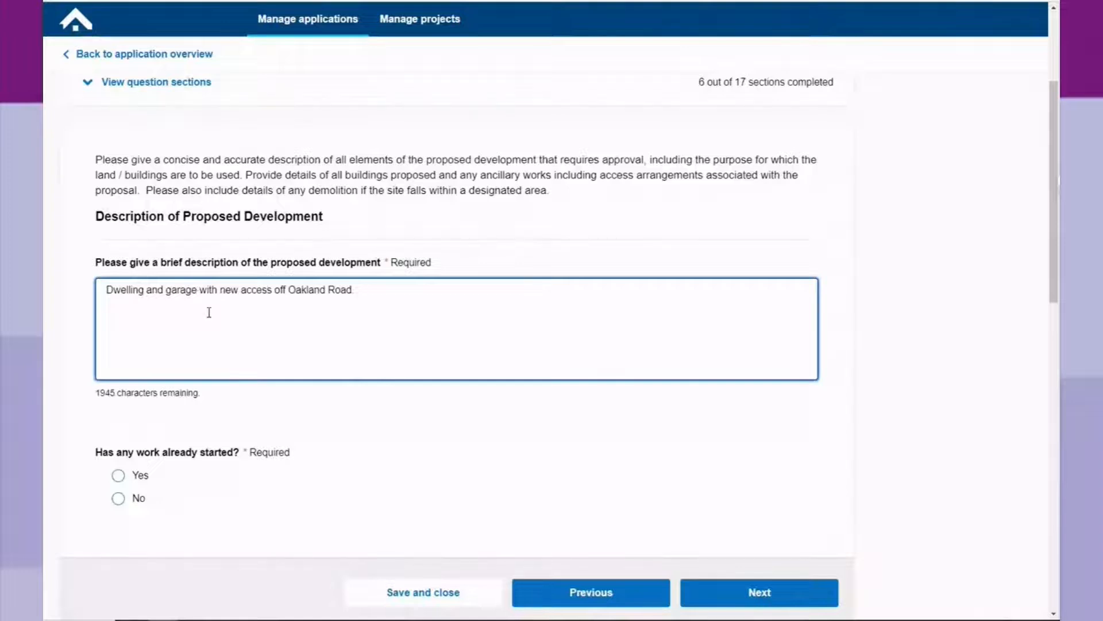
{"action": "scroll", "coordinate": [208, 312], "scroll_direction": "down", "scroll_amount": 2}
{"action": "scroll", "coordinate": [319, 361], "scroll_direction": "down", "scroll_amount": 2}
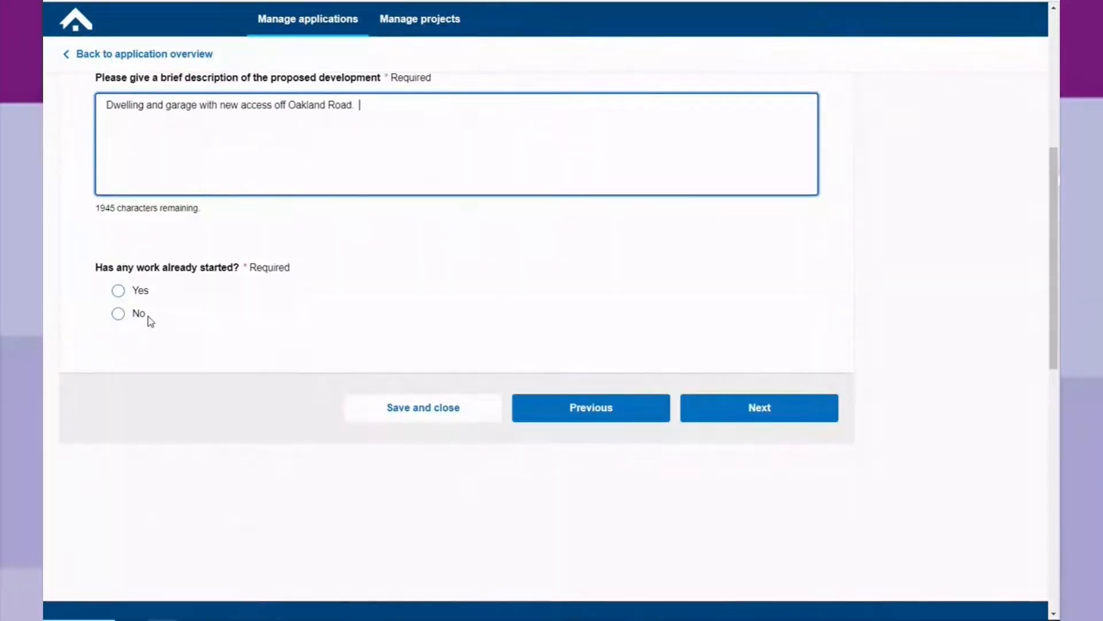
{"action": "left_click", "coordinate": [118, 291]}
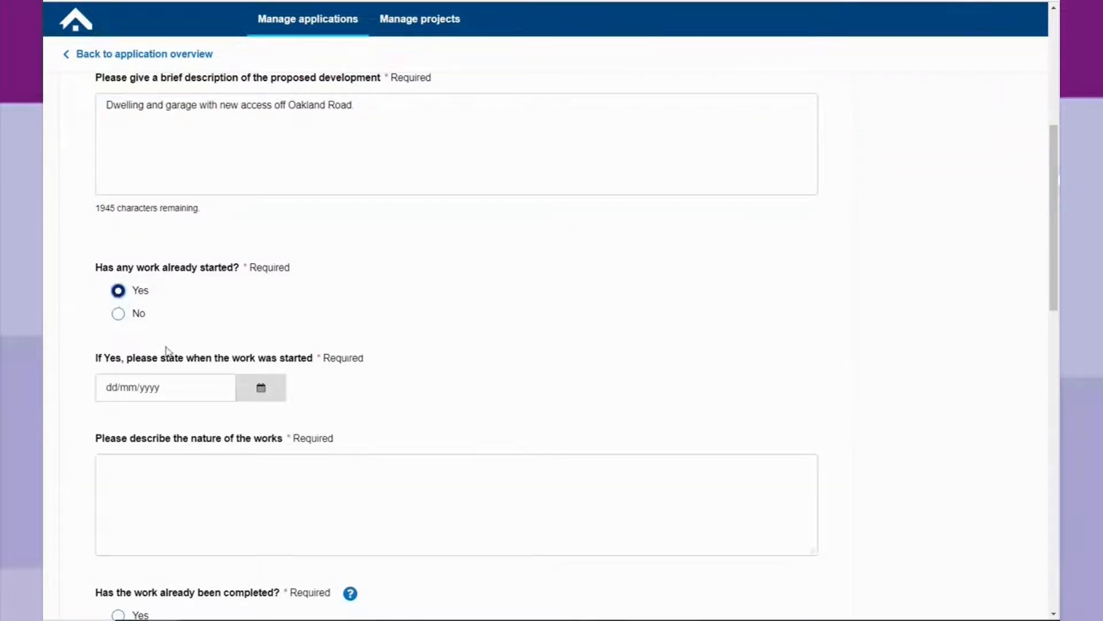
{"action": "scroll", "coordinate": [144, 362], "scroll_direction": "down", "scroll_amount": 2}
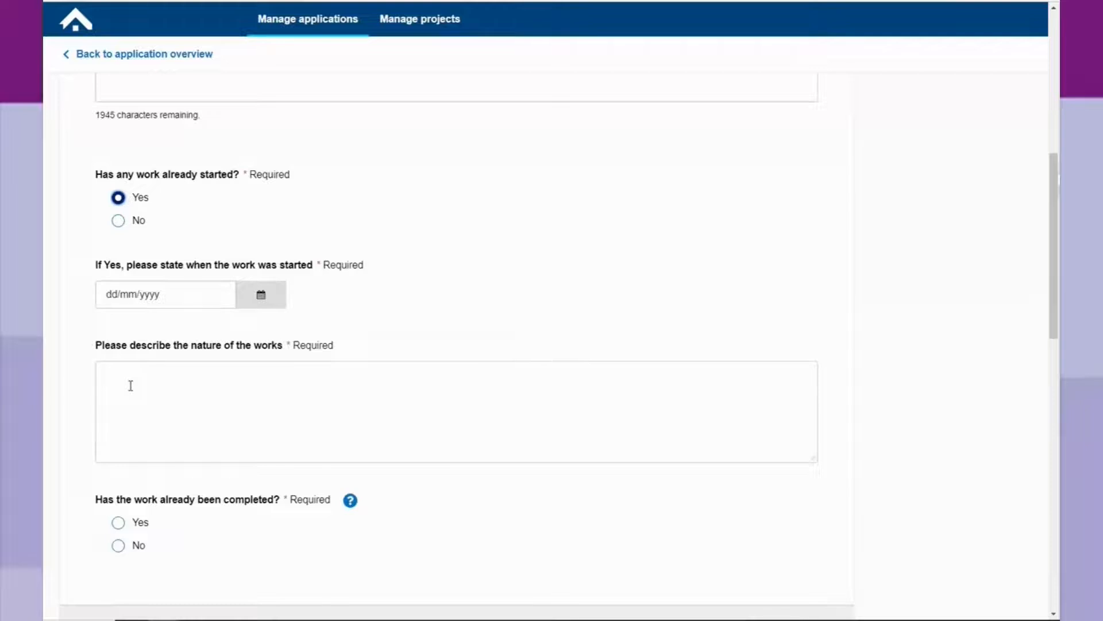
{"action": "left_click", "coordinate": [114, 225]}
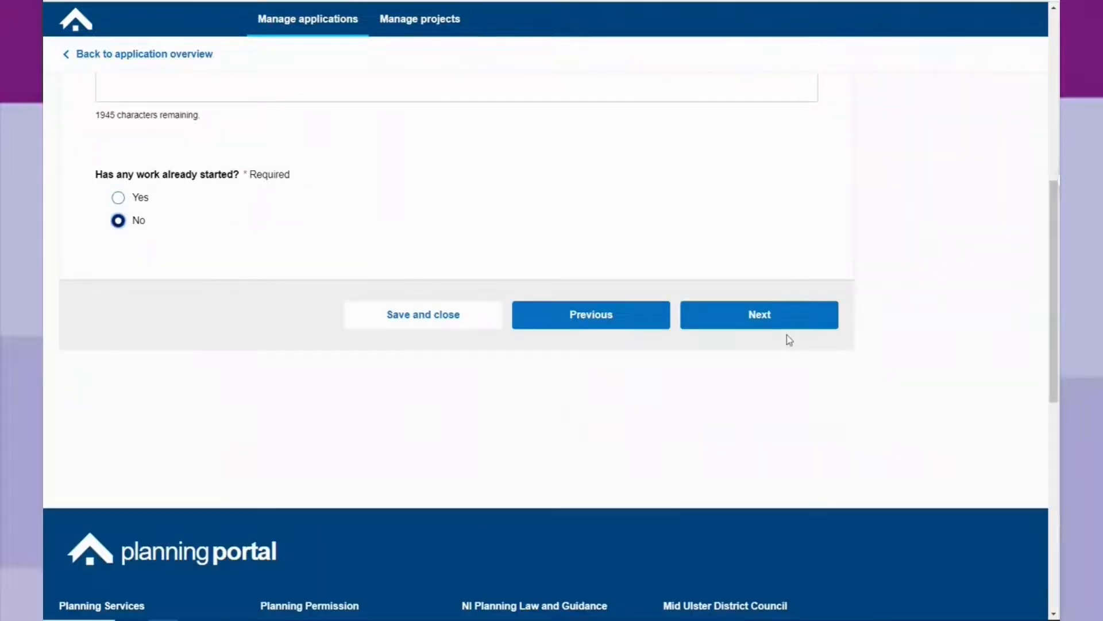
{"action": "left_click", "coordinate": [772, 323]}
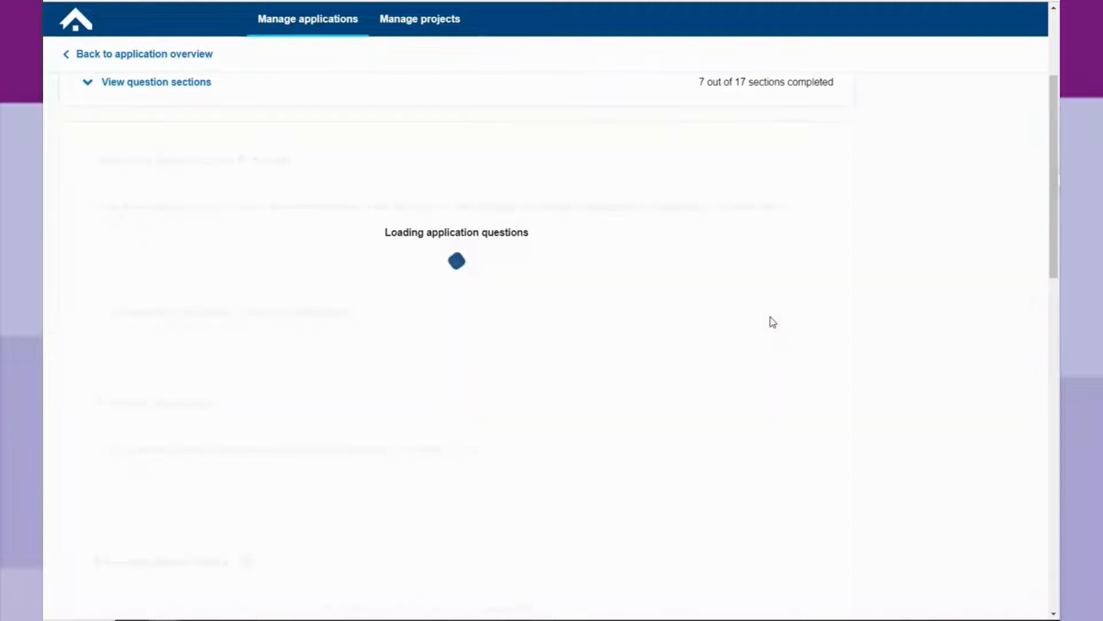
Answer No to the Schedule class, temporary permission, previous application and prior advice questions.
{"action": "scroll", "coordinate": [798, 342], "scroll_direction": "down", "scroll_amount": 2}
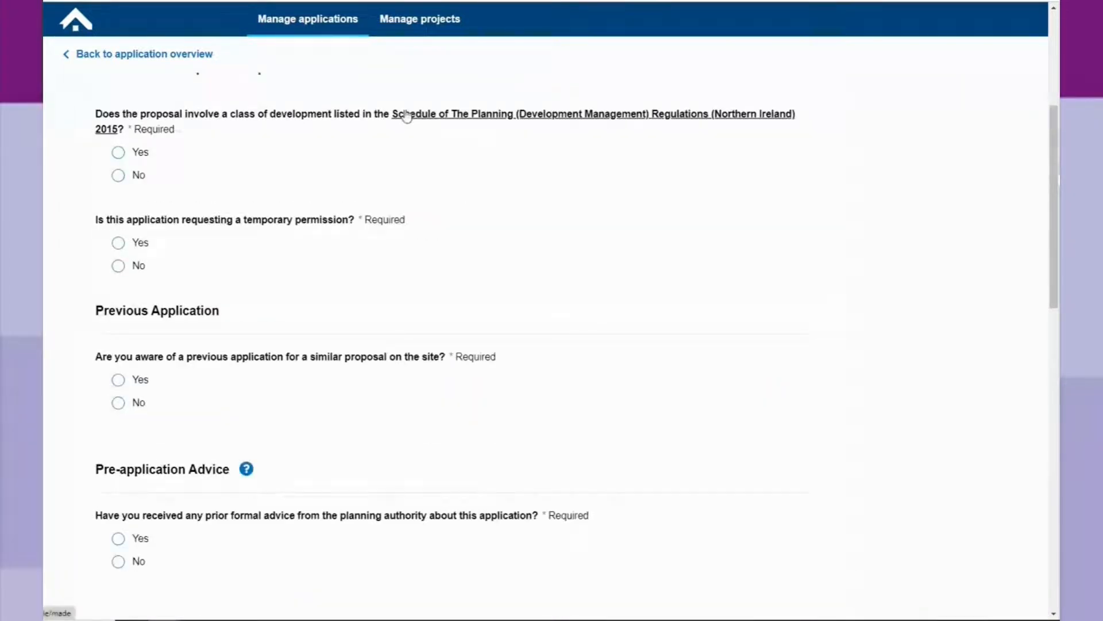
{"action": "left_click", "coordinate": [118, 176]}
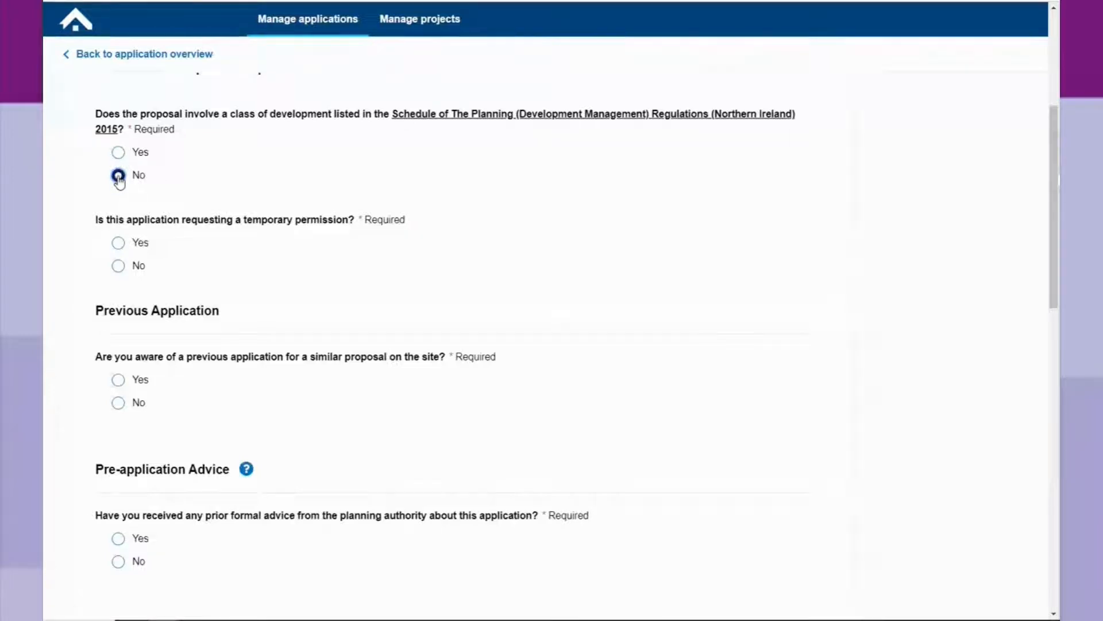
{"action": "left_click", "coordinate": [118, 243]}
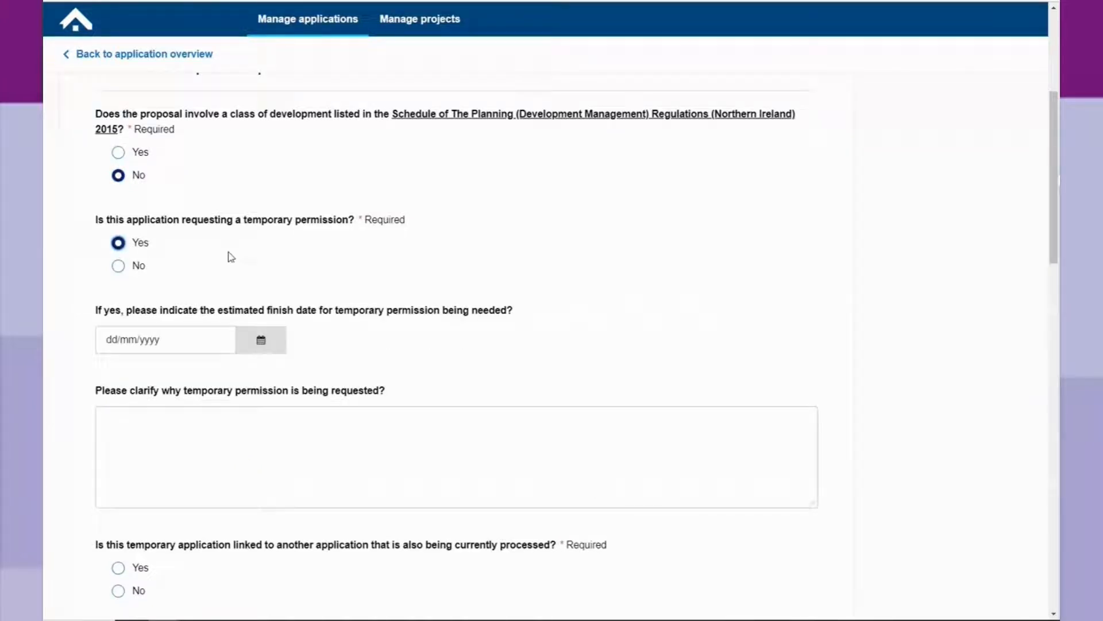
{"action": "scroll", "coordinate": [249, 264], "scroll_direction": "down", "scroll_amount": 2}
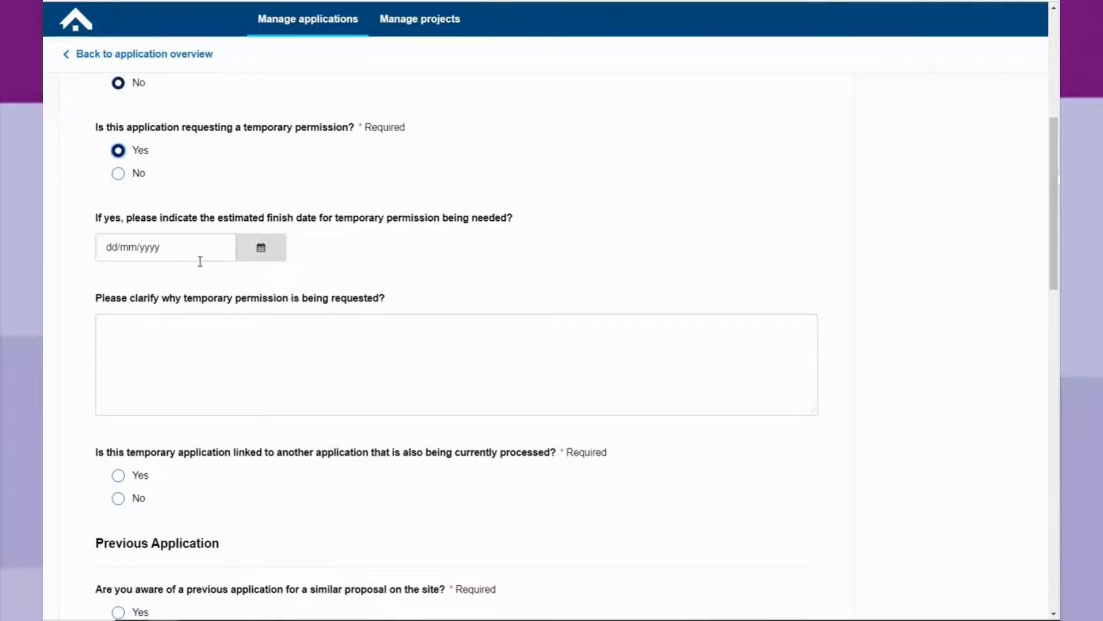
{"action": "left_click", "coordinate": [118, 175]}
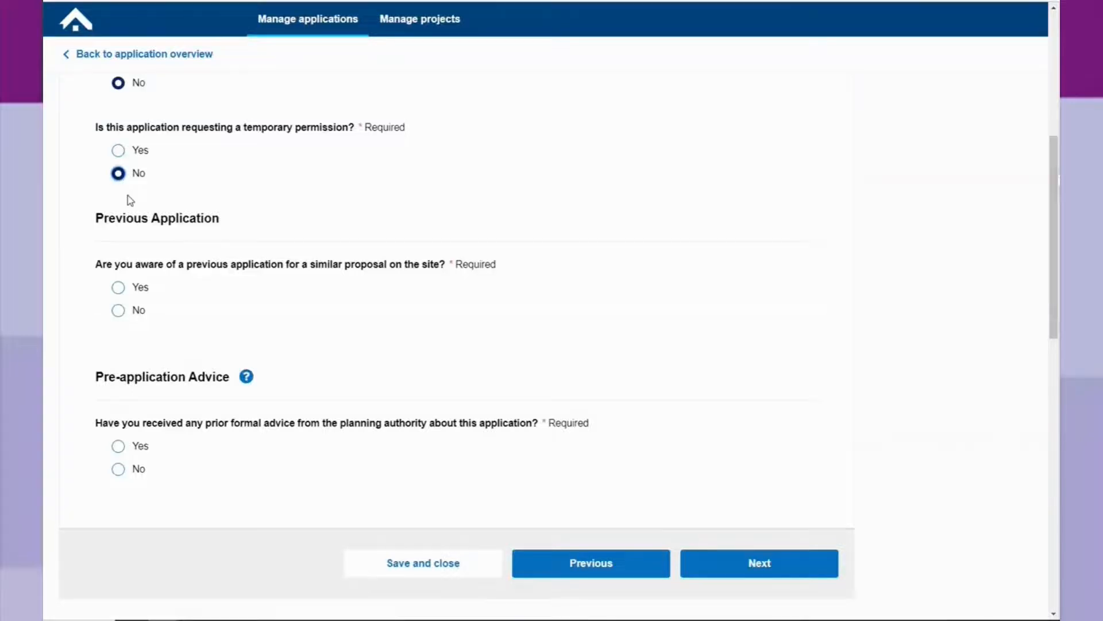
{"action": "scroll", "coordinate": [172, 287], "scroll_direction": "down", "scroll_amount": 2}
{"action": "left_click", "coordinate": [119, 196]}
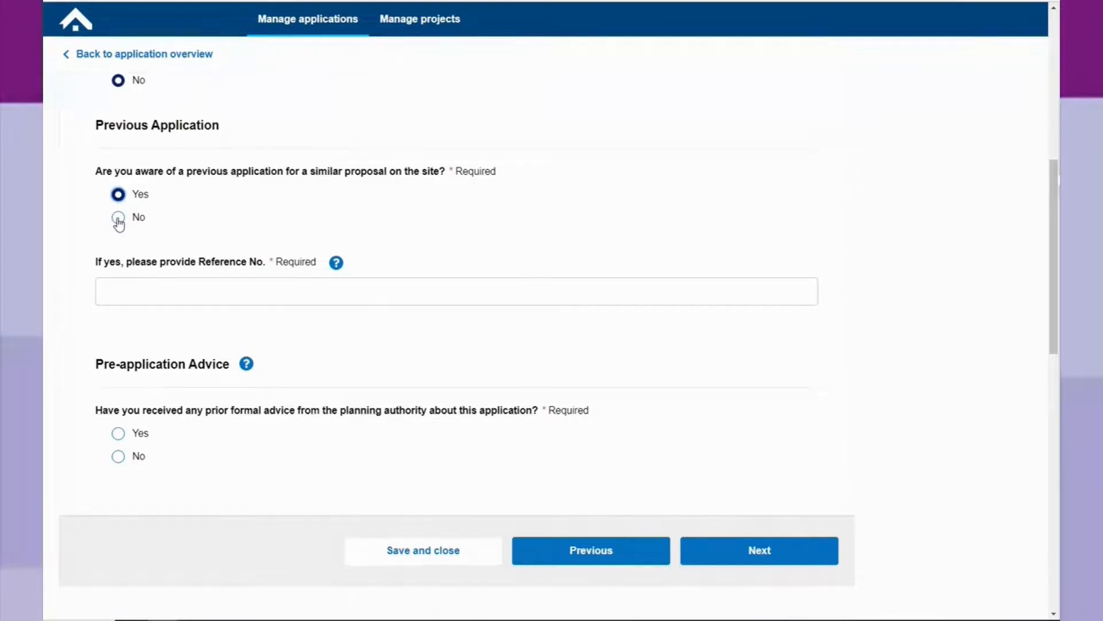
{"action": "left_click", "coordinate": [118, 219]}
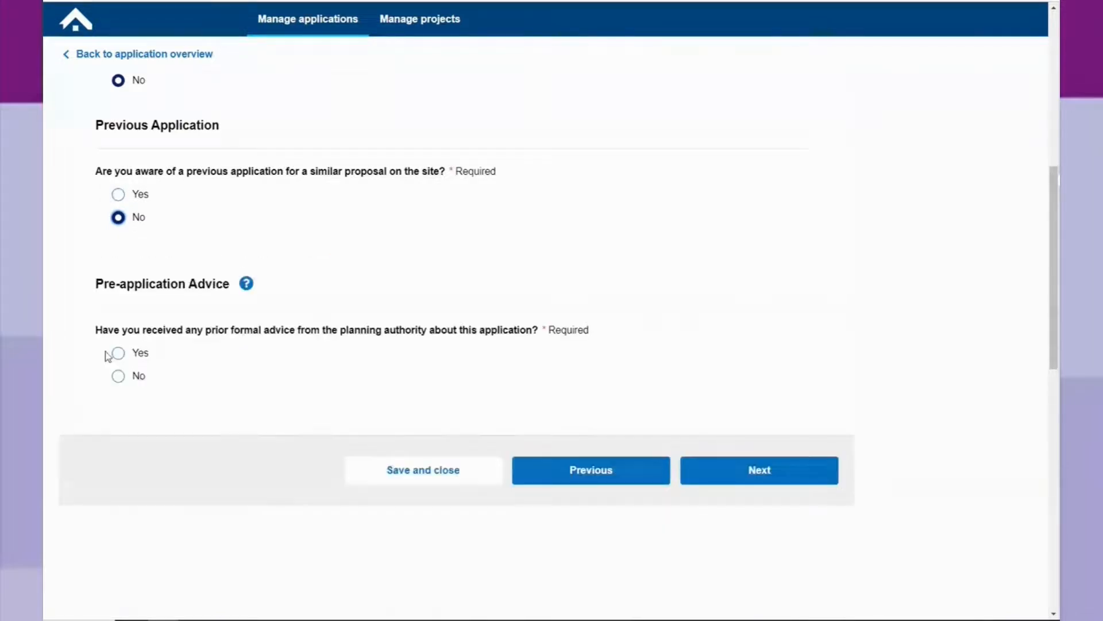
{"action": "left_click", "coordinate": [119, 378]}
{"action": "left_click", "coordinate": [768, 474]}
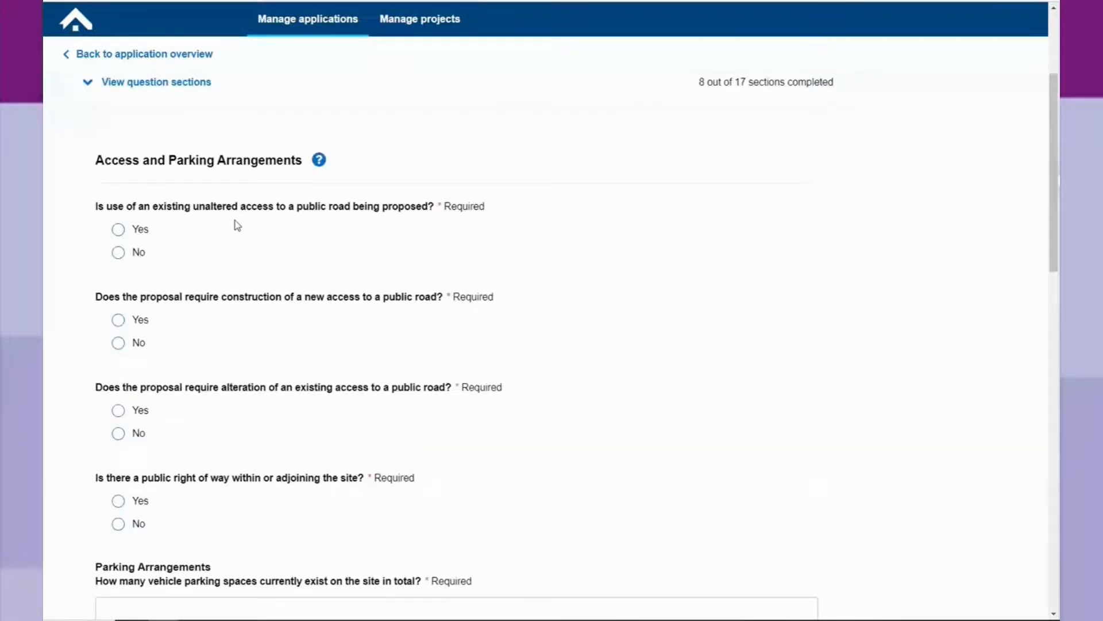
Declare a new vehicular and pedestrian access, with No for existing, Protected Route and altered access.
{"action": "scroll", "coordinate": [237, 225], "scroll_direction": "down", "scroll_amount": 2}
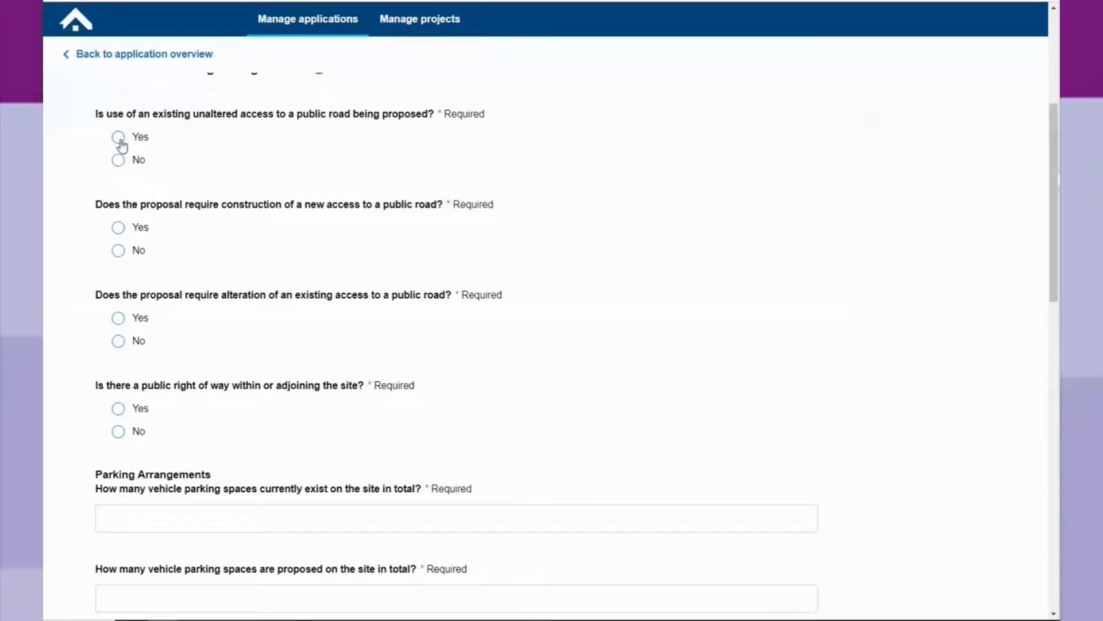
{"action": "left_click", "coordinate": [119, 161]}
{"action": "left_click", "coordinate": [120, 228]}
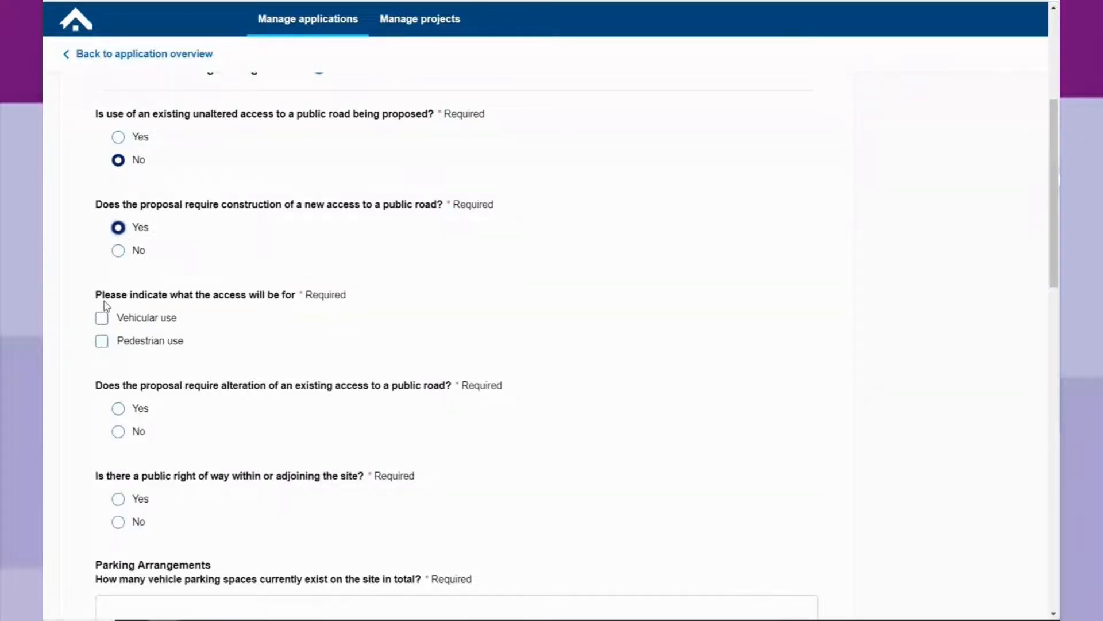
{"action": "left_click", "coordinate": [102, 317]}
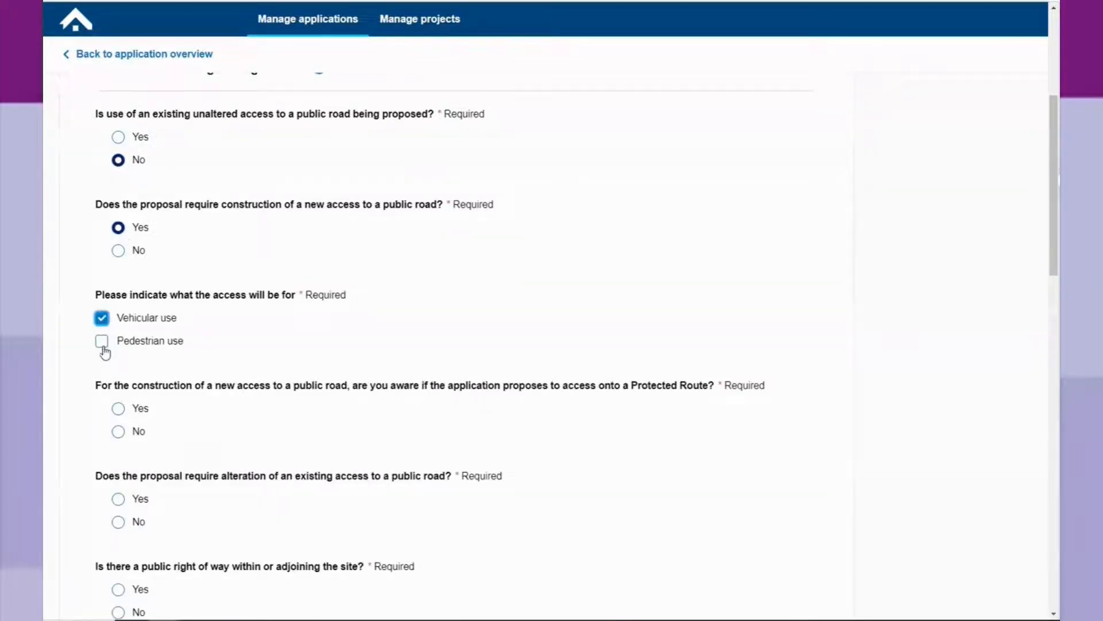
{"action": "left_click", "coordinate": [103, 344]}
{"action": "scroll", "coordinate": [115, 356], "scroll_direction": "down", "scroll_amount": 2}
{"action": "left_click", "coordinate": [118, 339]}
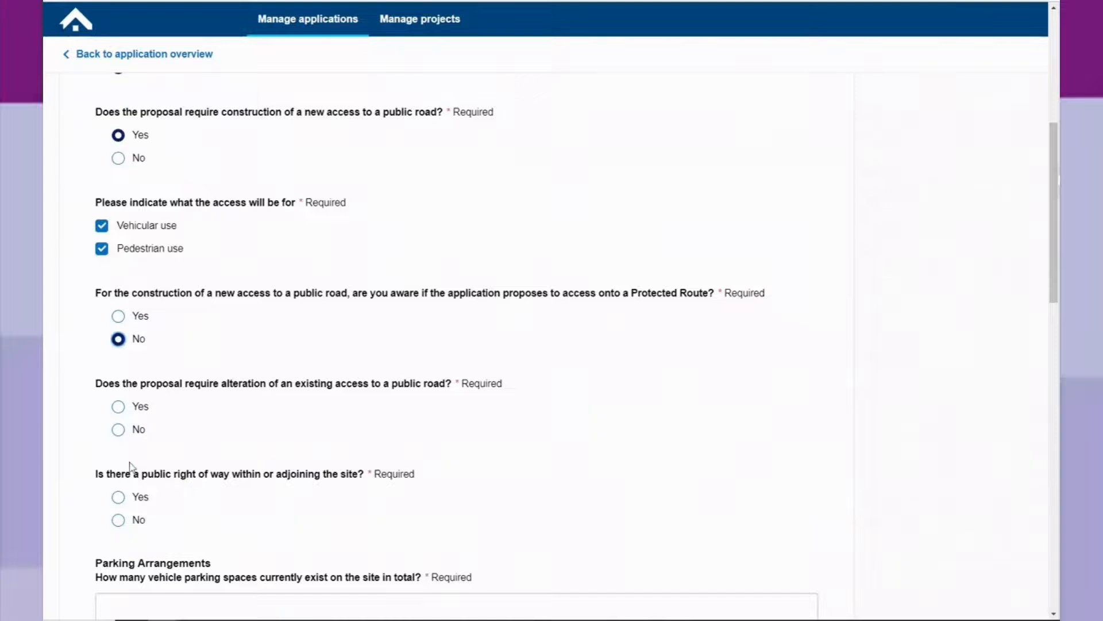
{"action": "left_click", "coordinate": [119, 431]}
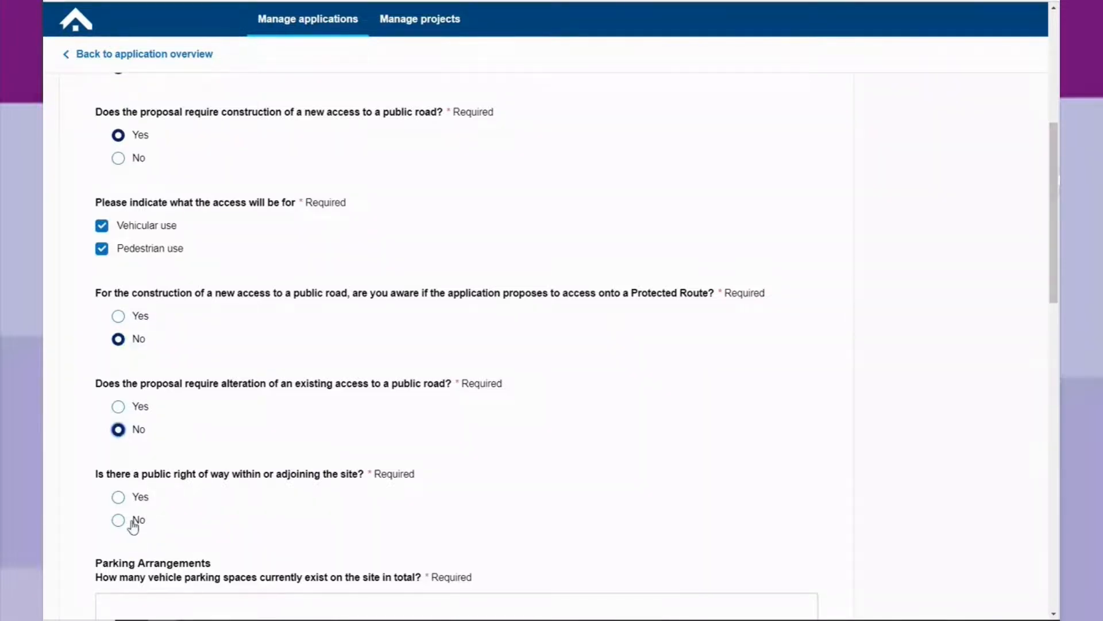
Confirm a public right of way shown on the map, with 0 existing and 3 proposed parking spaces.
{"action": "left_click", "coordinate": [119, 498]}
{"action": "scroll", "coordinate": [91, 477], "scroll_direction": "down", "scroll_amount": 1}
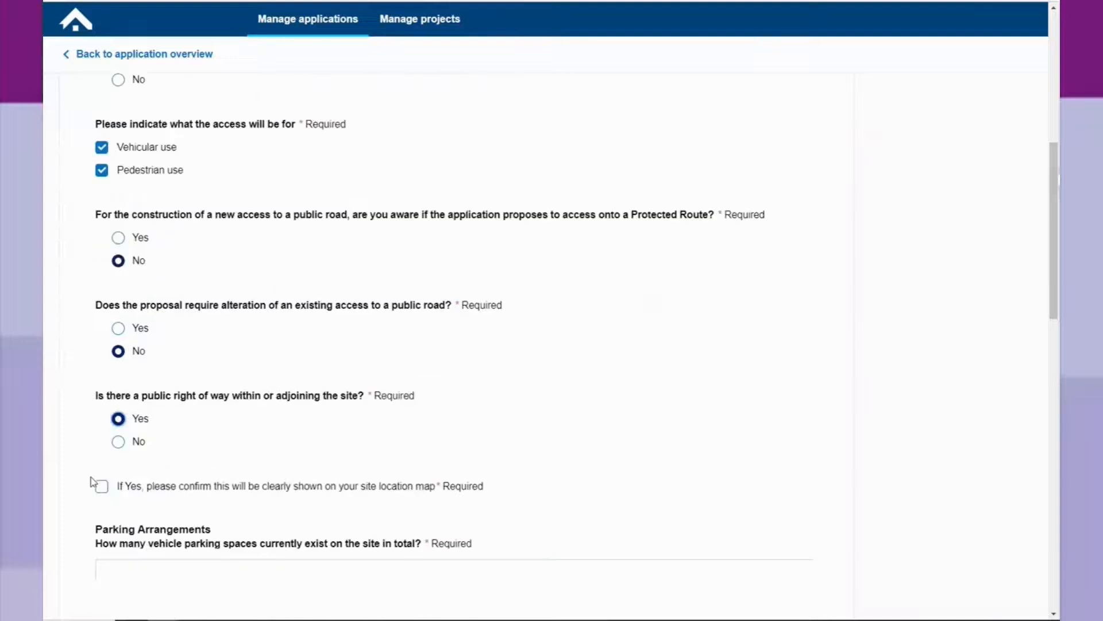
{"action": "scroll", "coordinate": [92, 477], "scroll_direction": "down", "scroll_amount": 1}
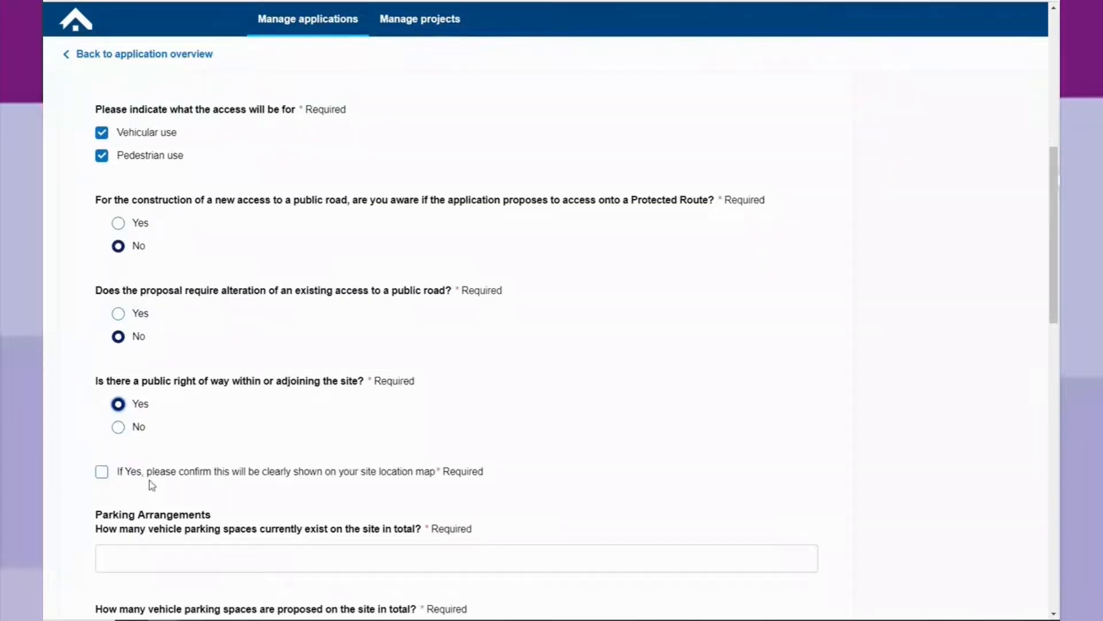
{"action": "left_click", "coordinate": [102, 472]}
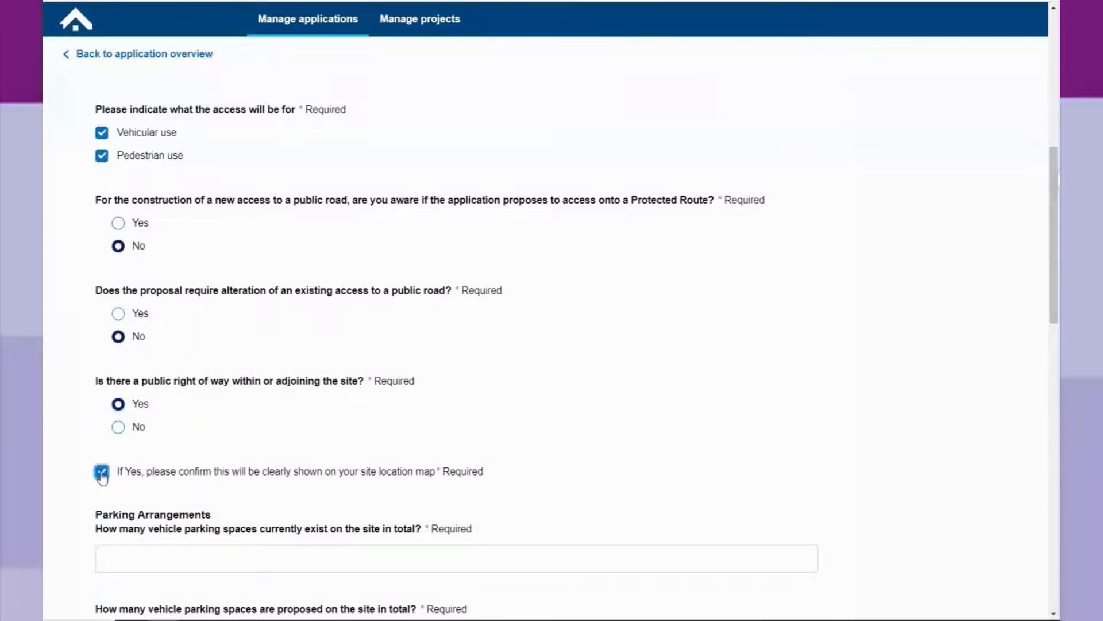
{"action": "scroll", "coordinate": [126, 527], "scroll_direction": "down", "scroll_amount": 3}
{"action": "left_click", "coordinate": [118, 373]}
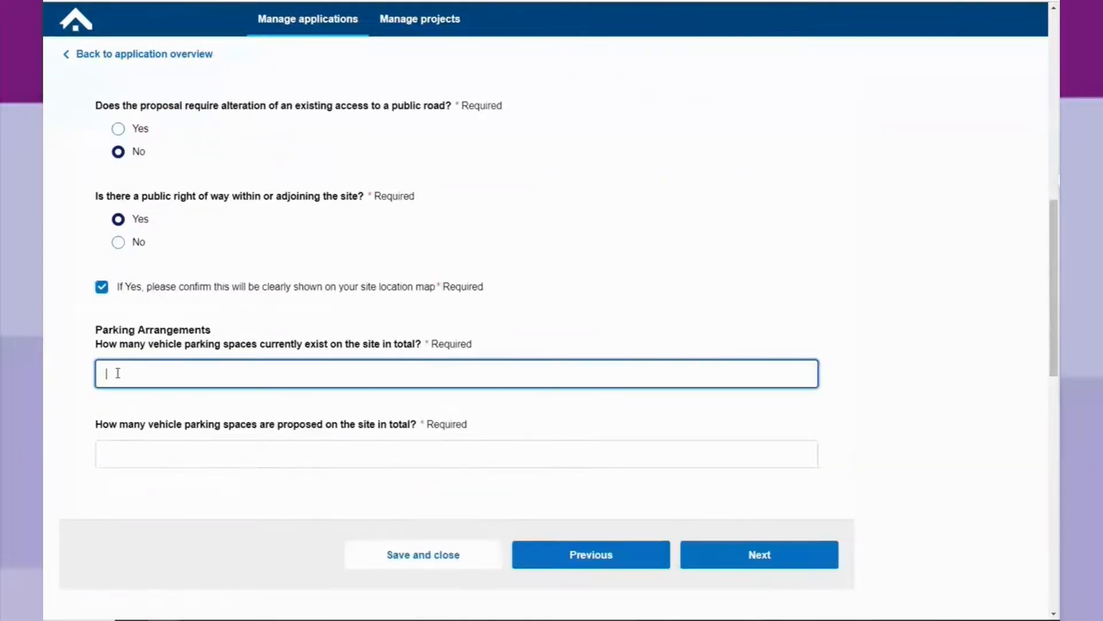
{"action": "type", "text": "0"}
{"action": "left_click", "coordinate": [150, 458]}
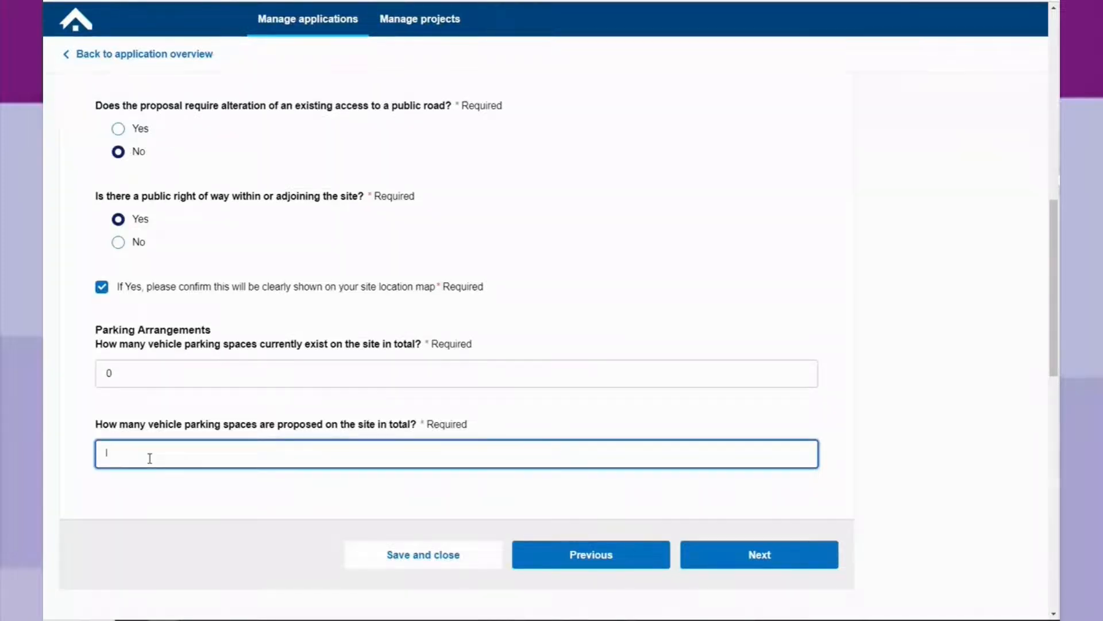
{"action": "type", "text": "3"}
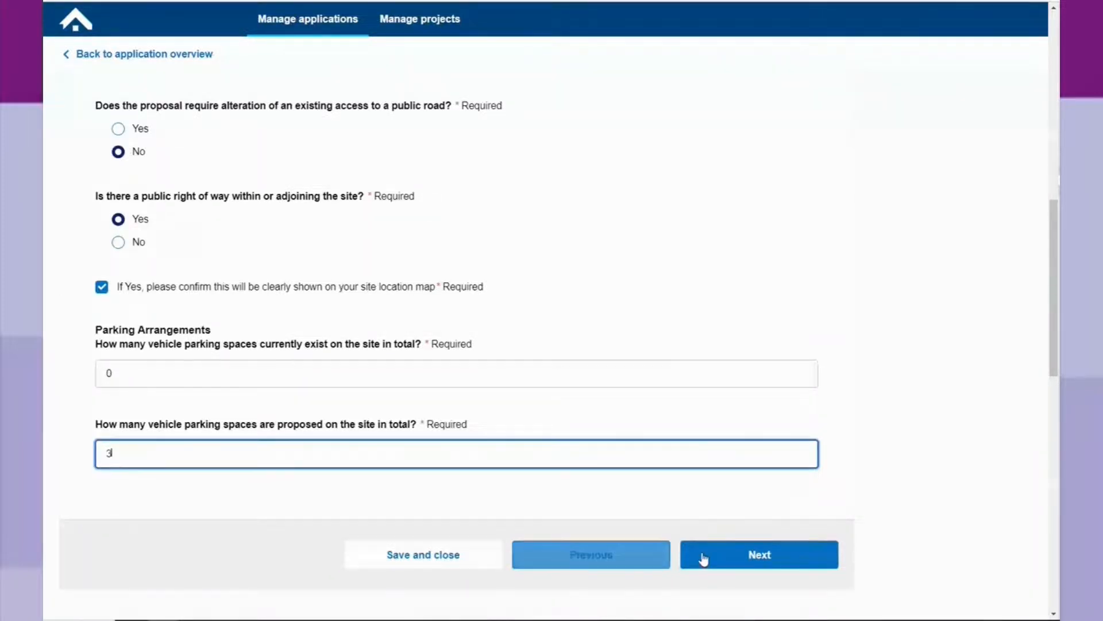
{"action": "left_click", "coordinate": [764, 555]}
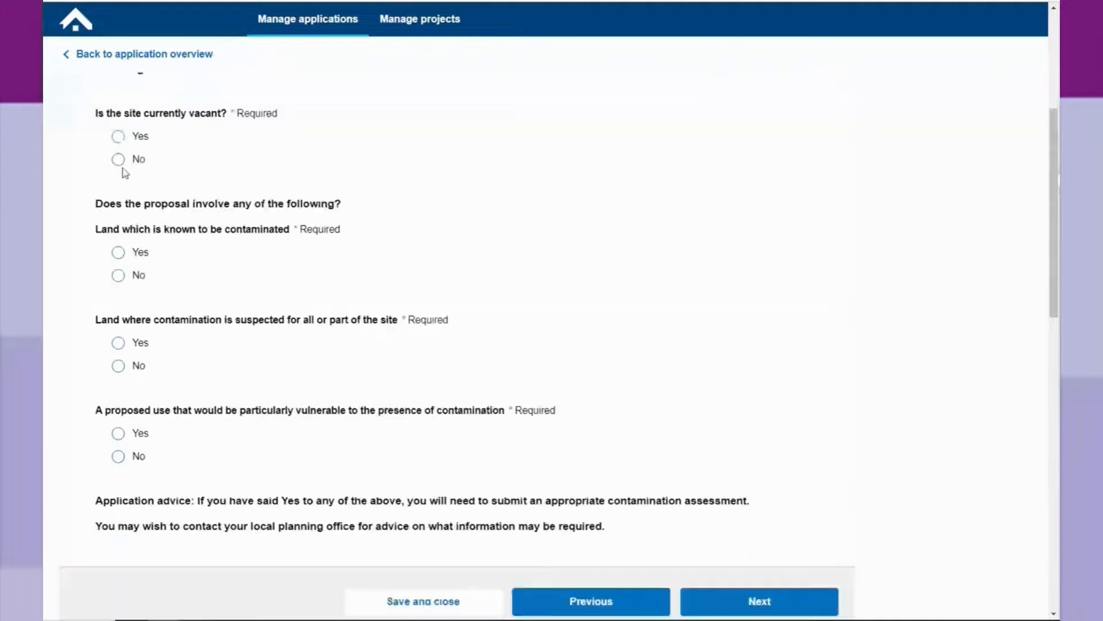
Mark the site as currently vacant, last used as 'Agricultural land'.
{"action": "left_click", "coordinate": [118, 137]}
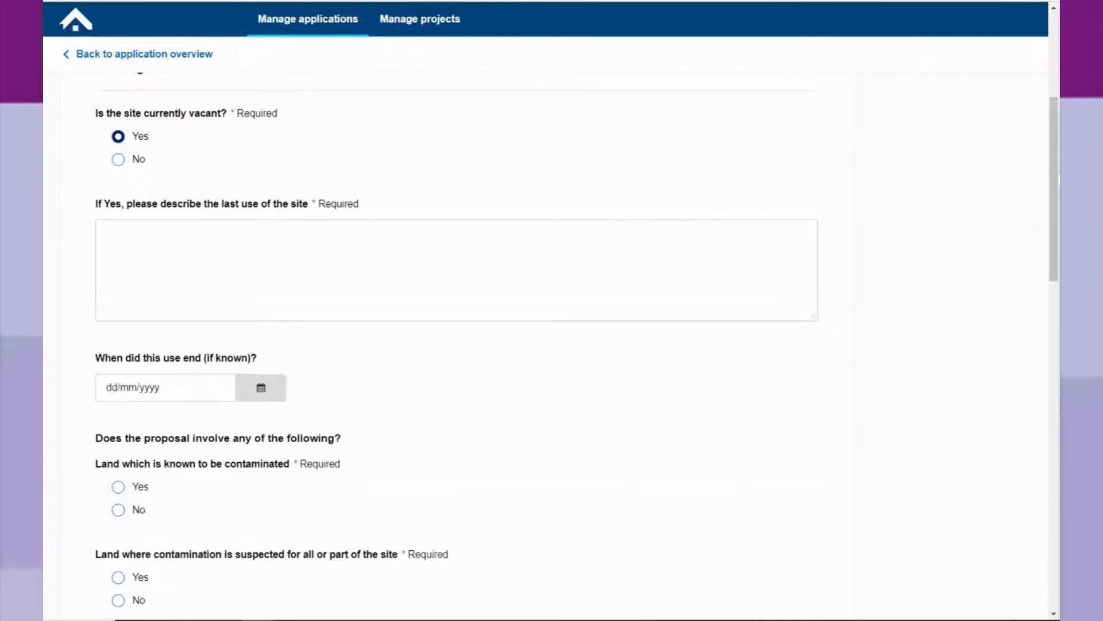
{"action": "left_click", "coordinate": [157, 237]}
{"action": "type", "text": "Agricultural land"}
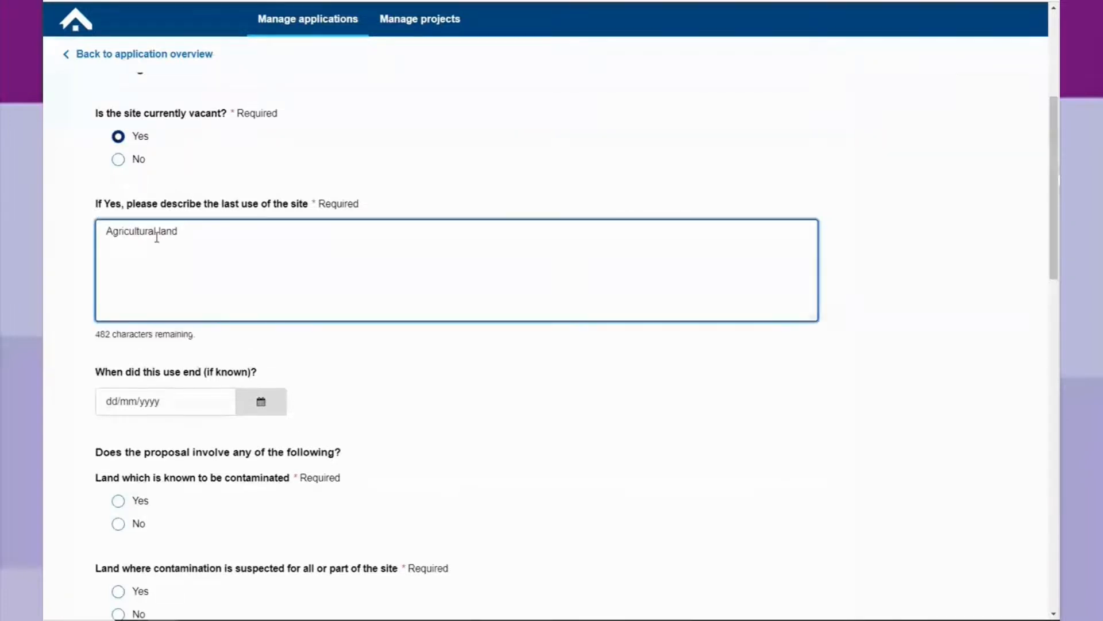
Answer No to known contamination, suspected contamination and a contamination-vulnerable proposed use, and save the section.
{"action": "scroll", "coordinate": [265, 320], "scroll_direction": "down", "scroll_amount": 2}
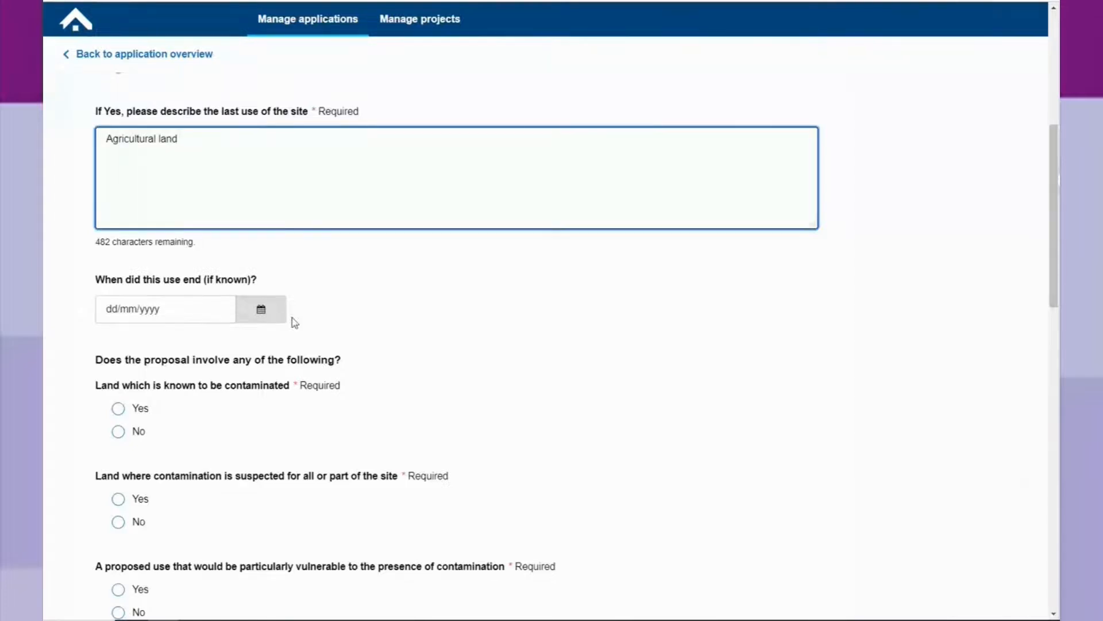
{"action": "scroll", "coordinate": [146, 239], "scroll_direction": "down", "scroll_amount": 2}
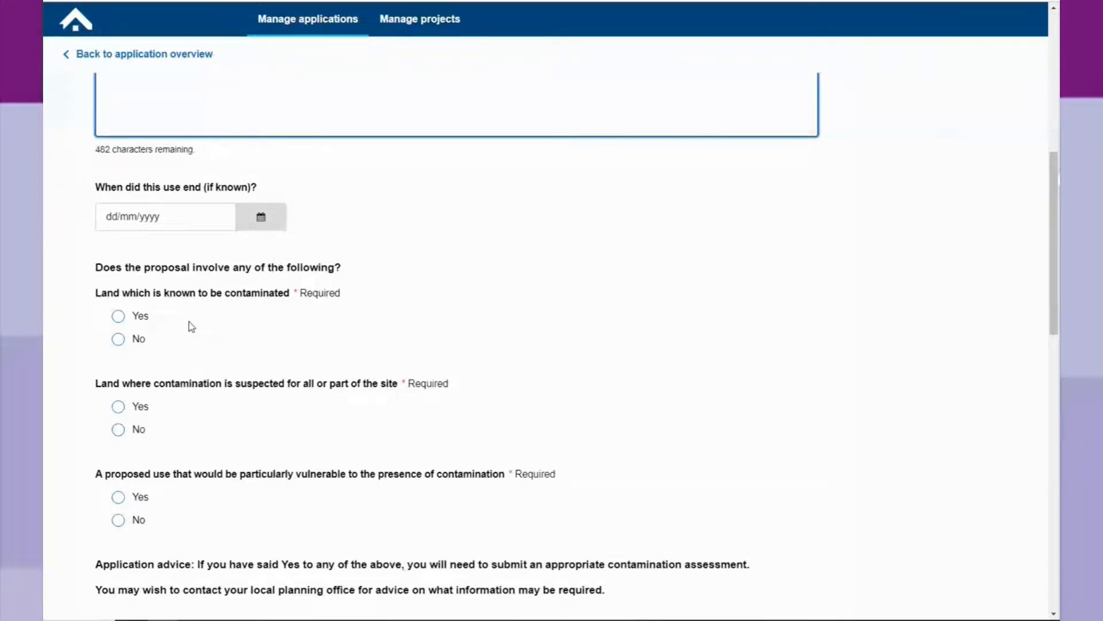
{"action": "scroll", "coordinate": [140, 246], "scroll_direction": "down", "scroll_amount": 2}
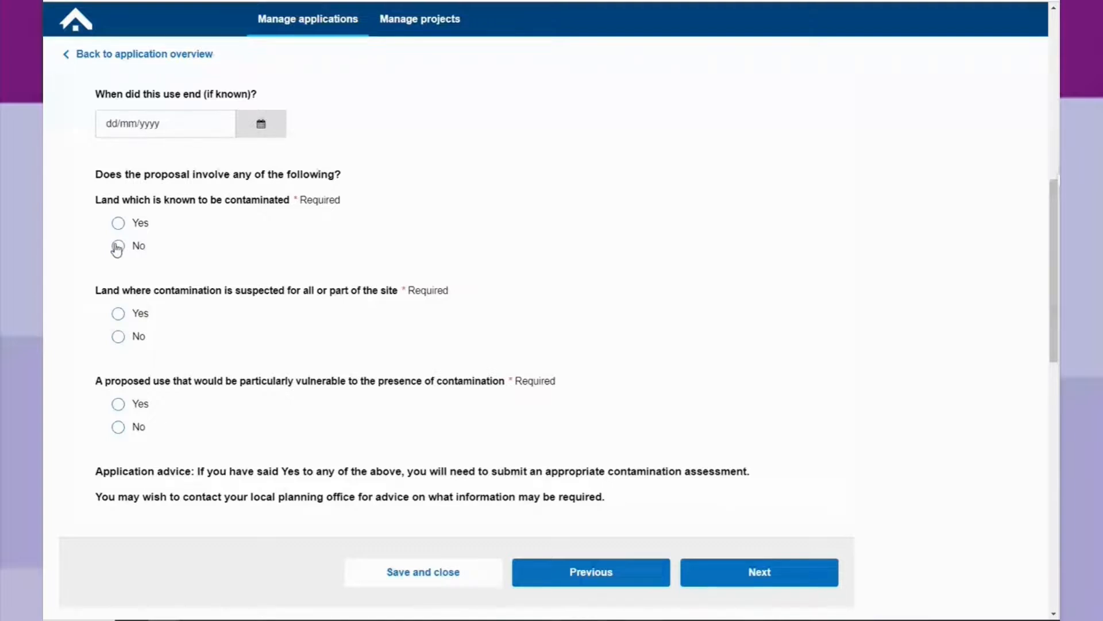
{"action": "left_click", "coordinate": [119, 247]}
{"action": "left_click", "coordinate": [118, 337]}
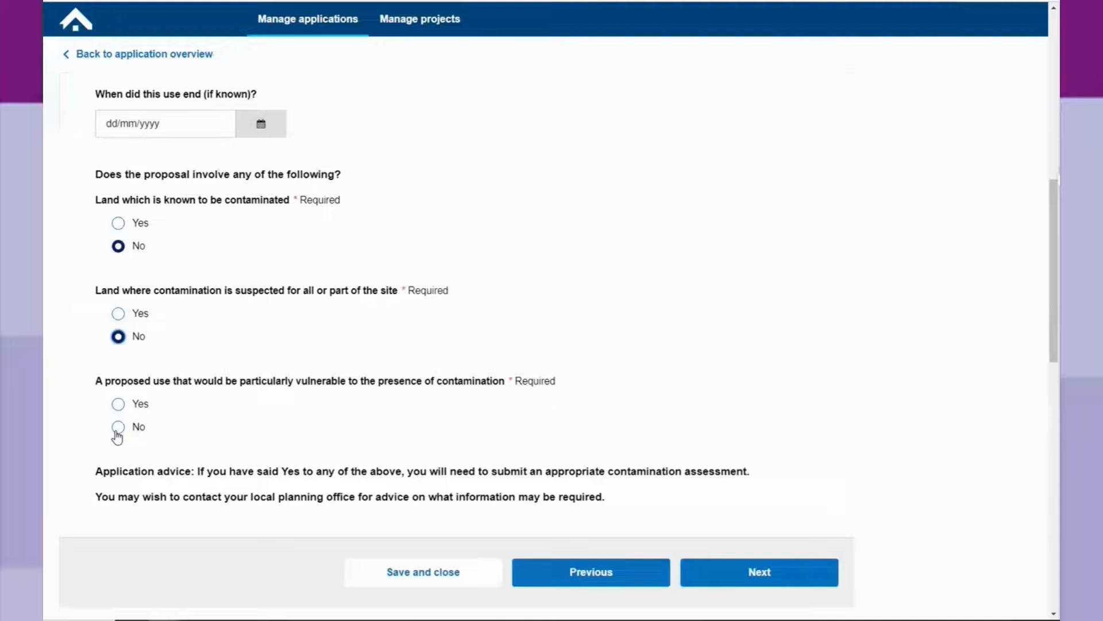
{"action": "left_click", "coordinate": [117, 428]}
{"action": "left_click", "coordinate": [736, 581]}
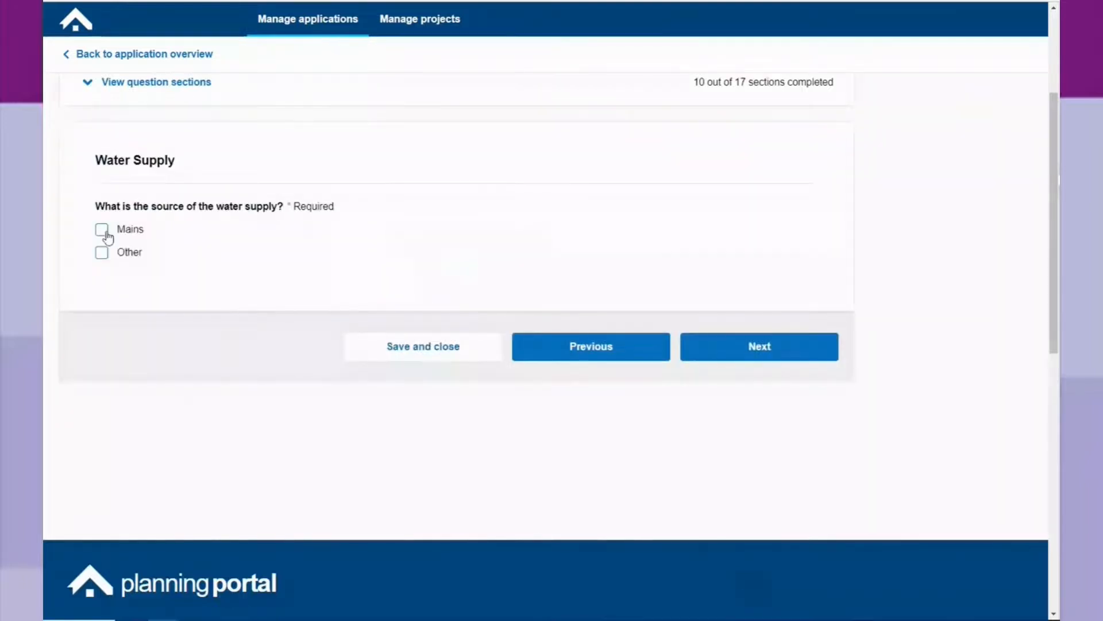
Answer water supply Mains, surface water Soakaway, flood risk No, and foul sewage Mains sewer.
{"action": "left_click", "coordinate": [104, 231]}
{"action": "left_click", "coordinate": [765, 356]}
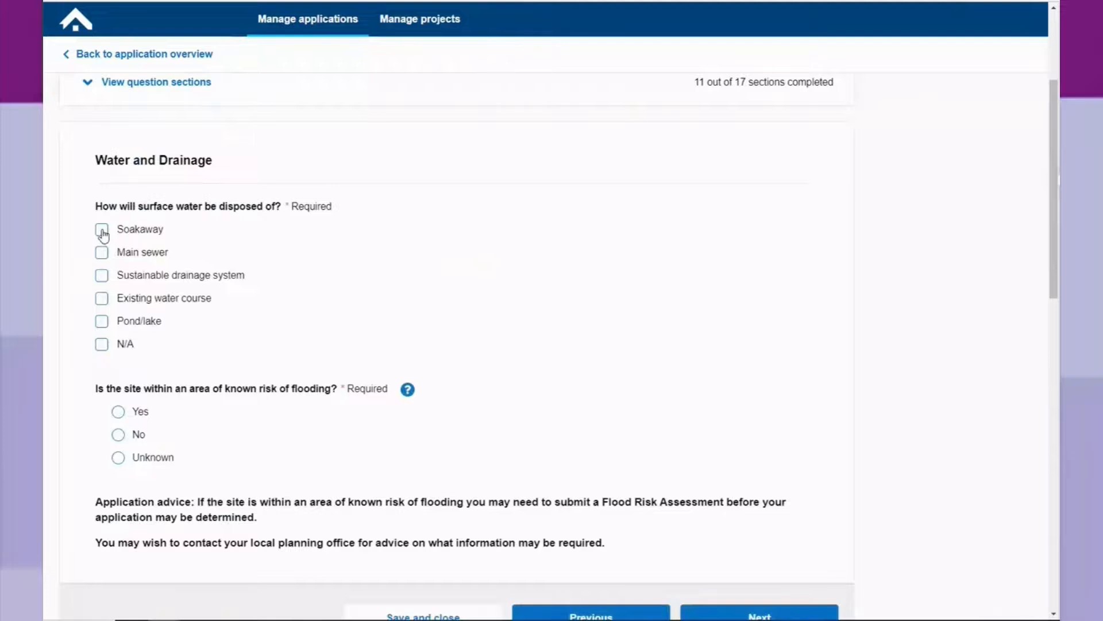
{"action": "left_click", "coordinate": [102, 230]}
{"action": "scroll", "coordinate": [173, 356], "scroll_direction": "down", "scroll_amount": 2}
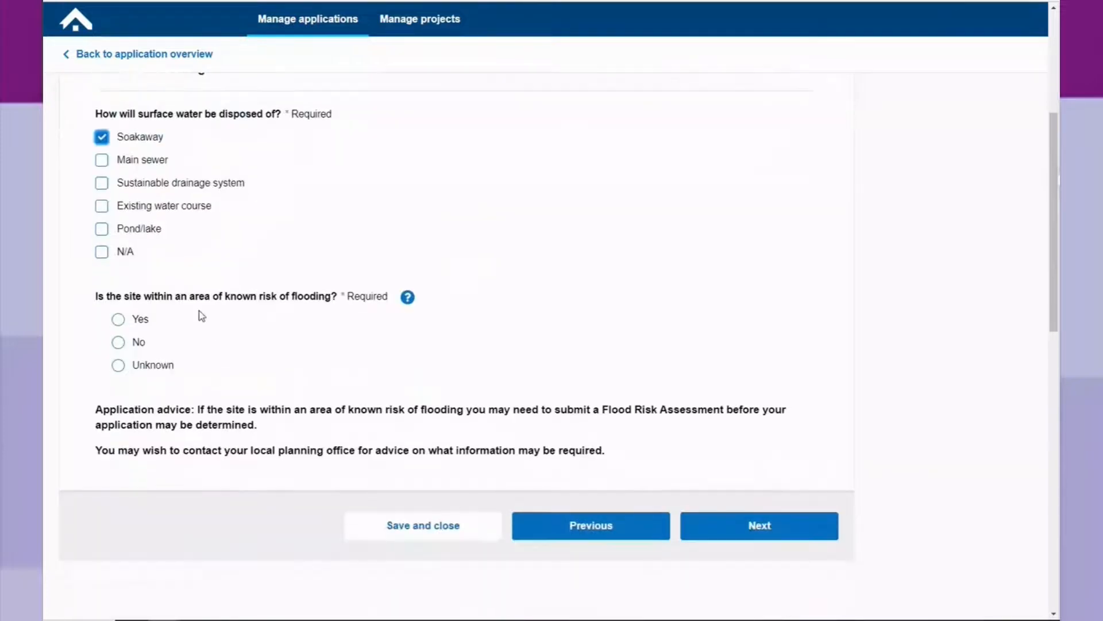
{"action": "left_click", "coordinate": [119, 343]}
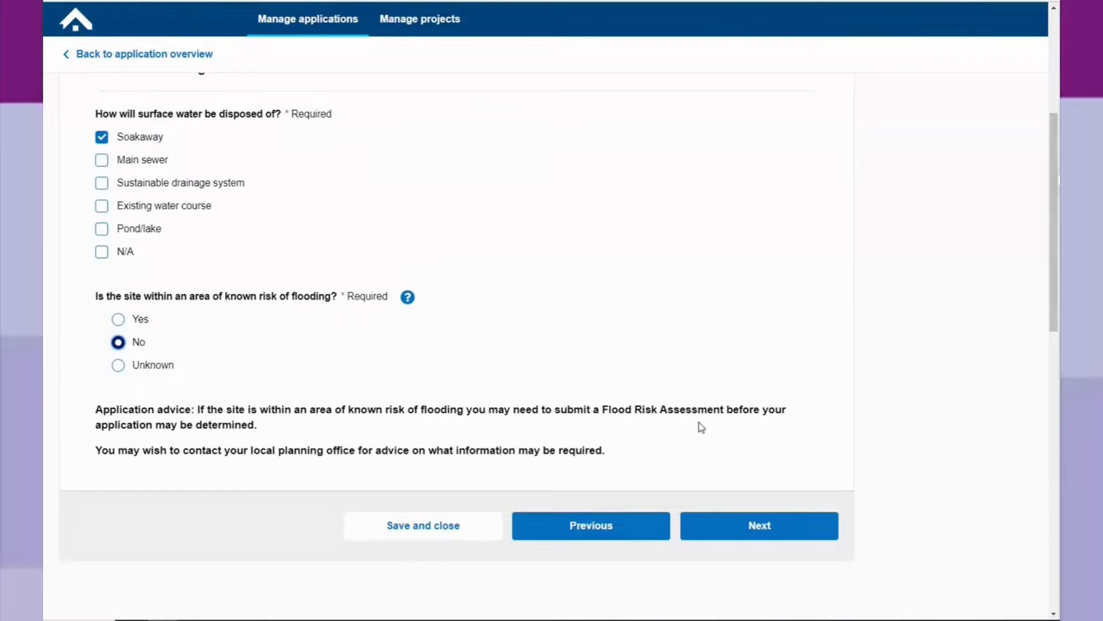
{"action": "left_click", "coordinate": [748, 533]}
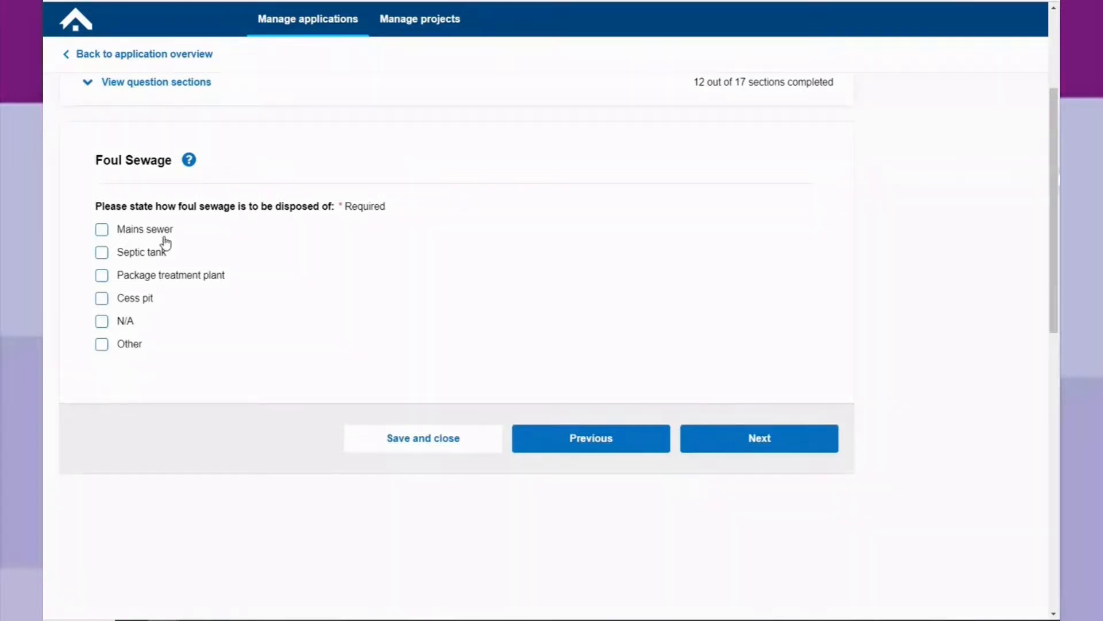
{"action": "left_click", "coordinate": [102, 229]}
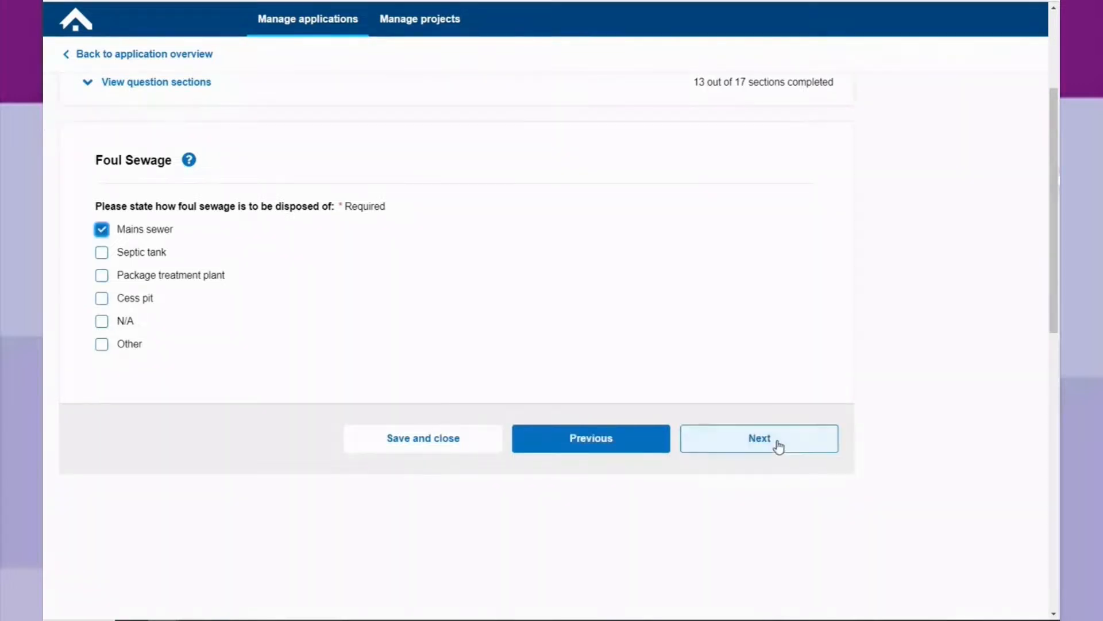
{"action": "left_click", "coordinate": [778, 446]}
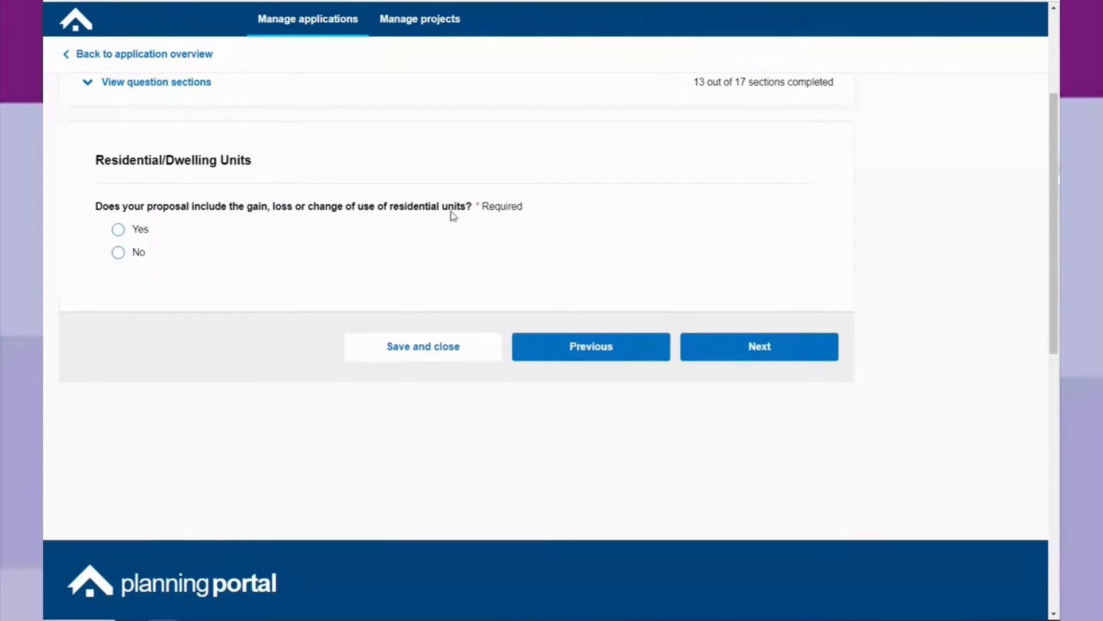
Answer Yes to residential unit changes and add a proposed Market housing category.
{"action": "left_click", "coordinate": [119, 231]}
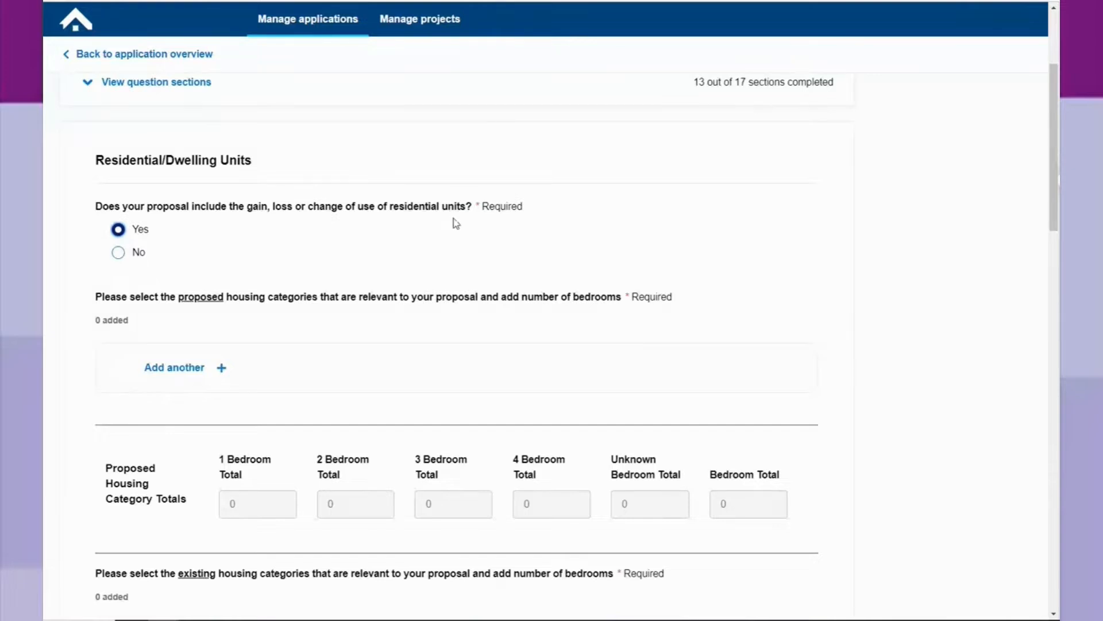
{"action": "scroll", "coordinate": [288, 218], "scroll_direction": "down", "scroll_amount": 2}
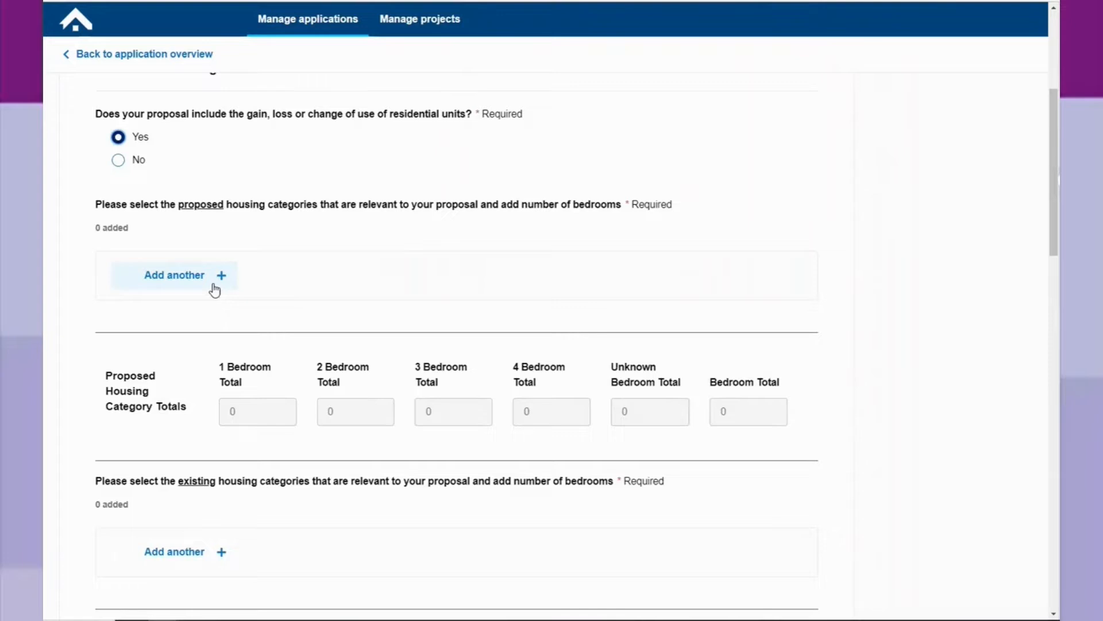
{"action": "left_click", "coordinate": [173, 276]}
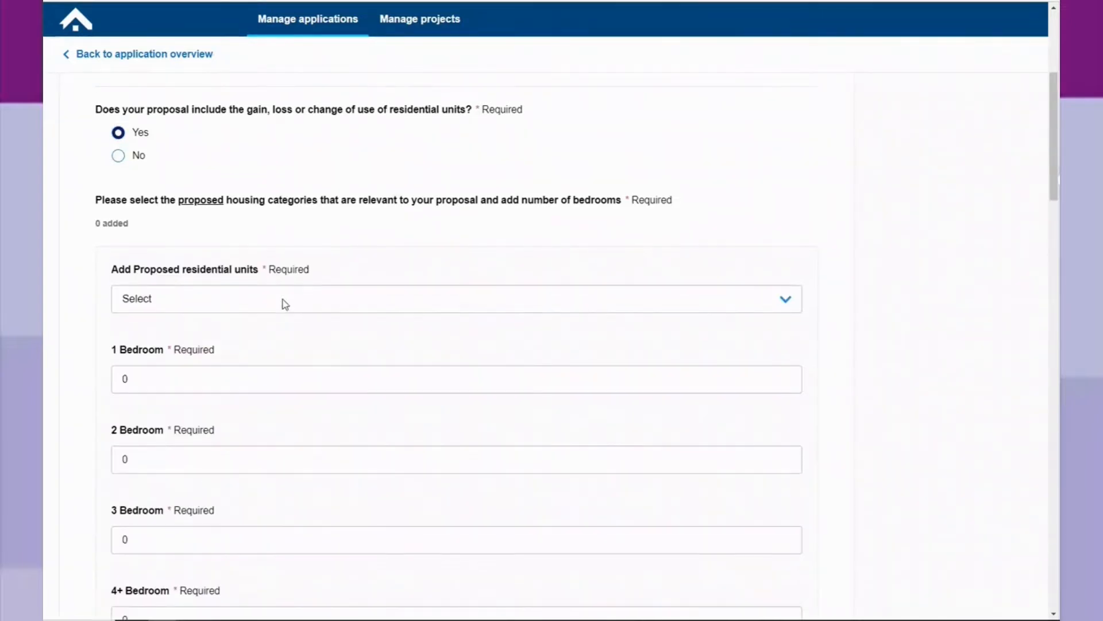
{"action": "scroll", "coordinate": [286, 259], "scroll_direction": "down", "scroll_amount": 2}
{"action": "left_click", "coordinate": [785, 211]}
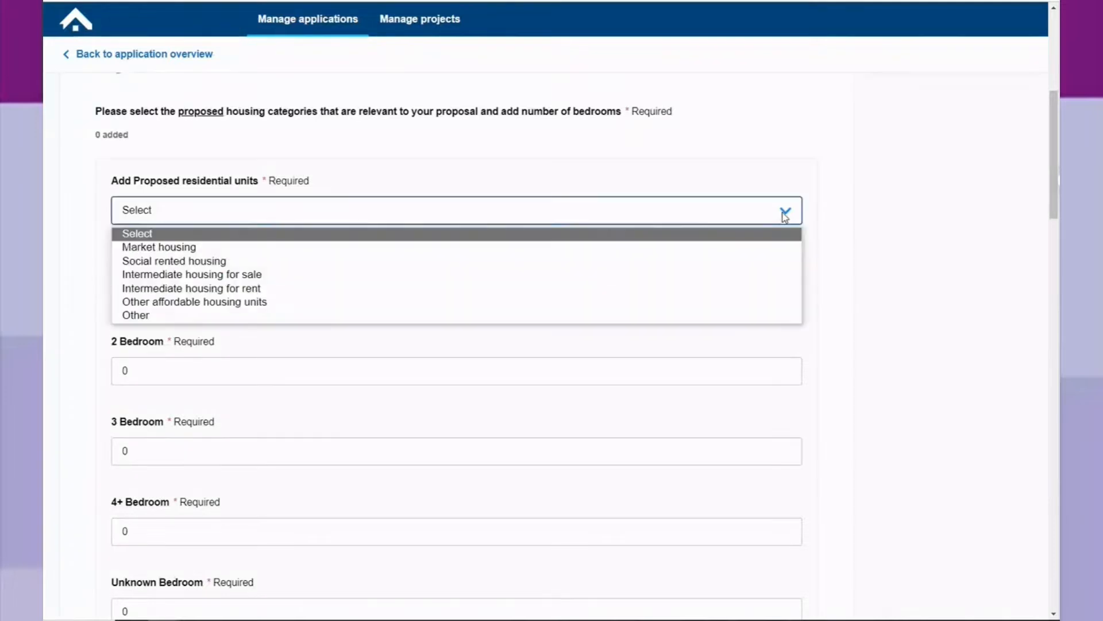
{"action": "left_click", "coordinate": [760, 249]}
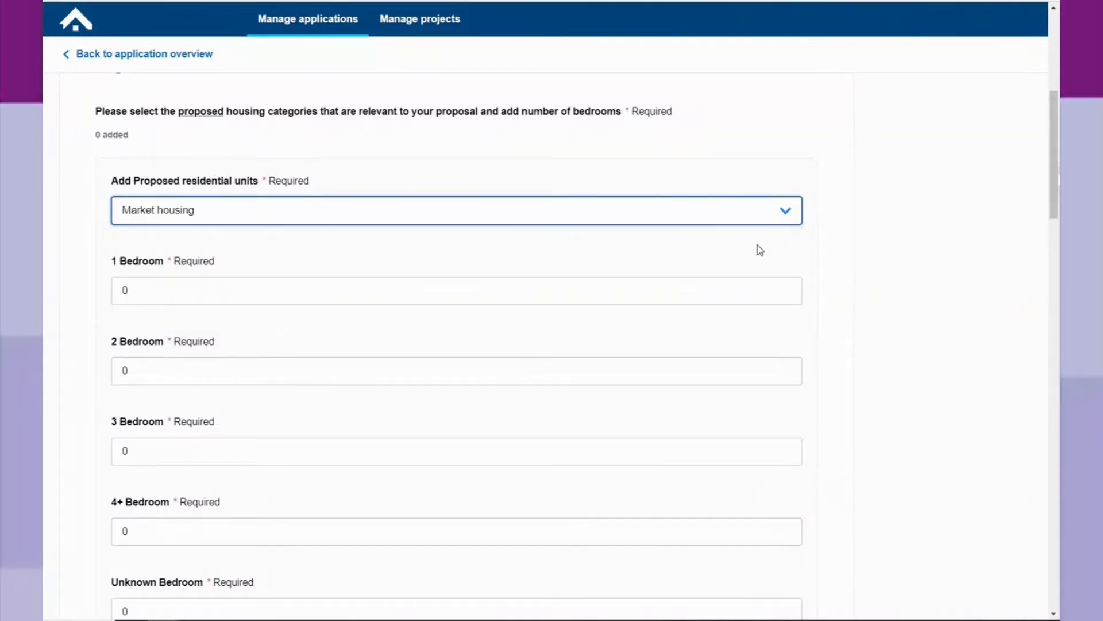
Set the proposed Market housing 3 Bedroom count to 1 and save the entry.
{"action": "left_click", "coordinate": [170, 451]}
{"action": "key", "text": "BackSpace"}
{"action": "type", "text": "1"}
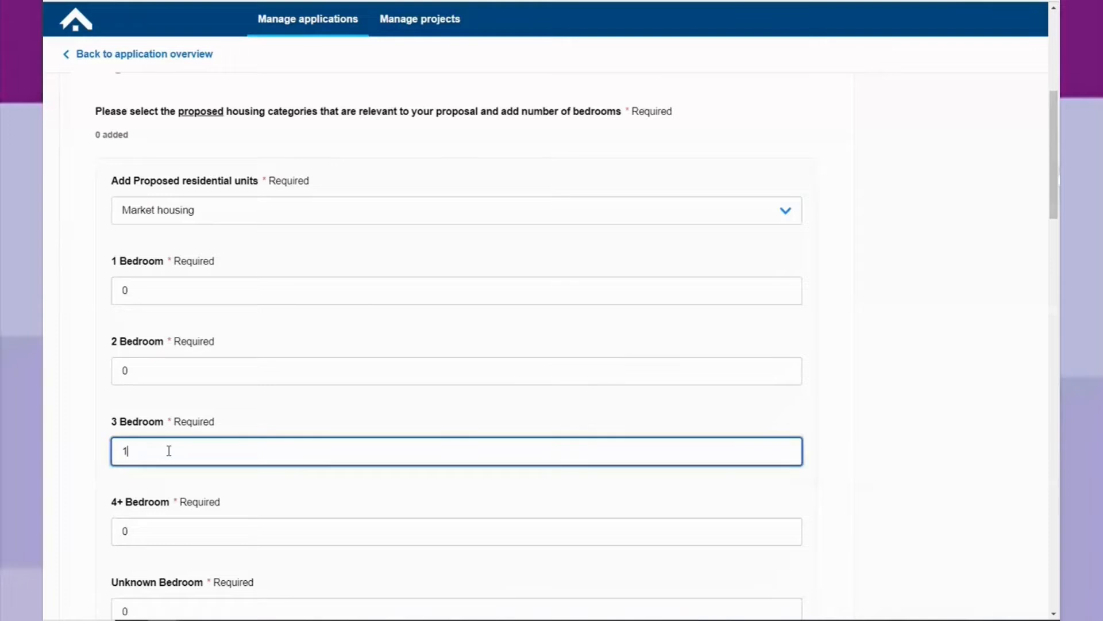
{"action": "left_click", "coordinate": [45, 389]}
{"action": "scroll", "coordinate": [44, 389], "scroll_direction": "down", "scroll_amount": 5}
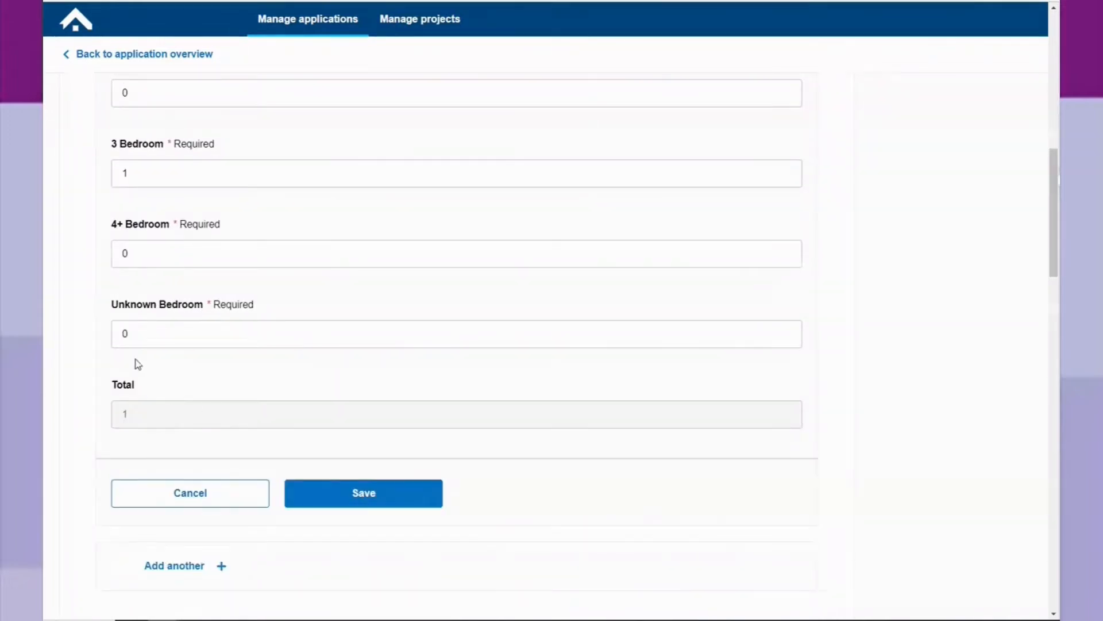
{"action": "scroll", "coordinate": [374, 411], "scroll_direction": "down", "scroll_amount": 2}
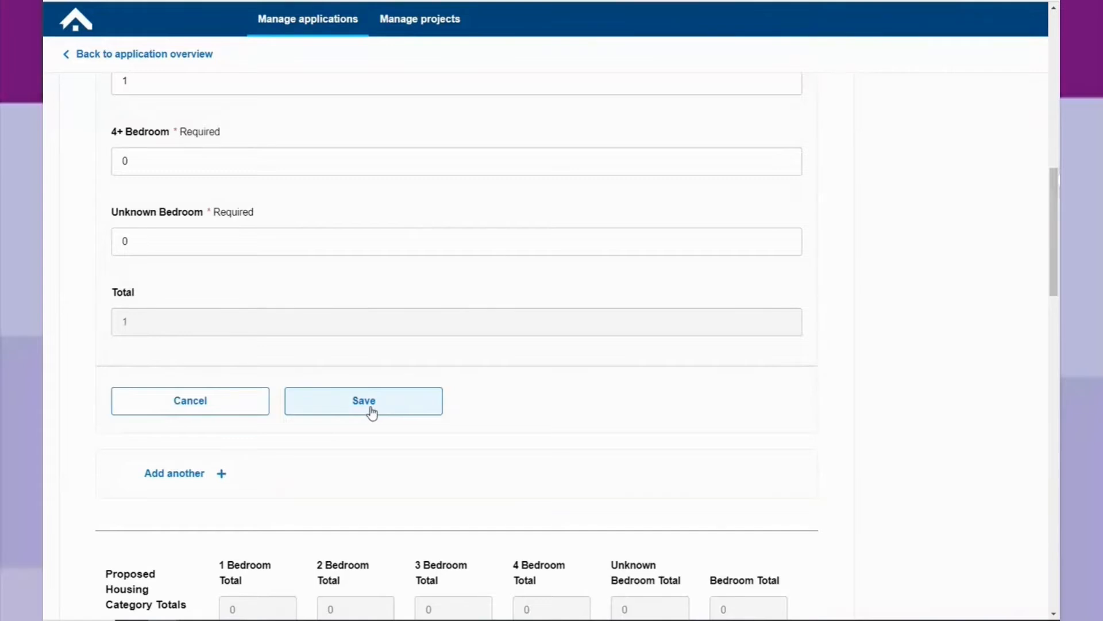
{"action": "left_click", "coordinate": [372, 413]}
{"action": "scroll", "coordinate": [386, 426], "scroll_direction": "down", "scroll_amount": 1}
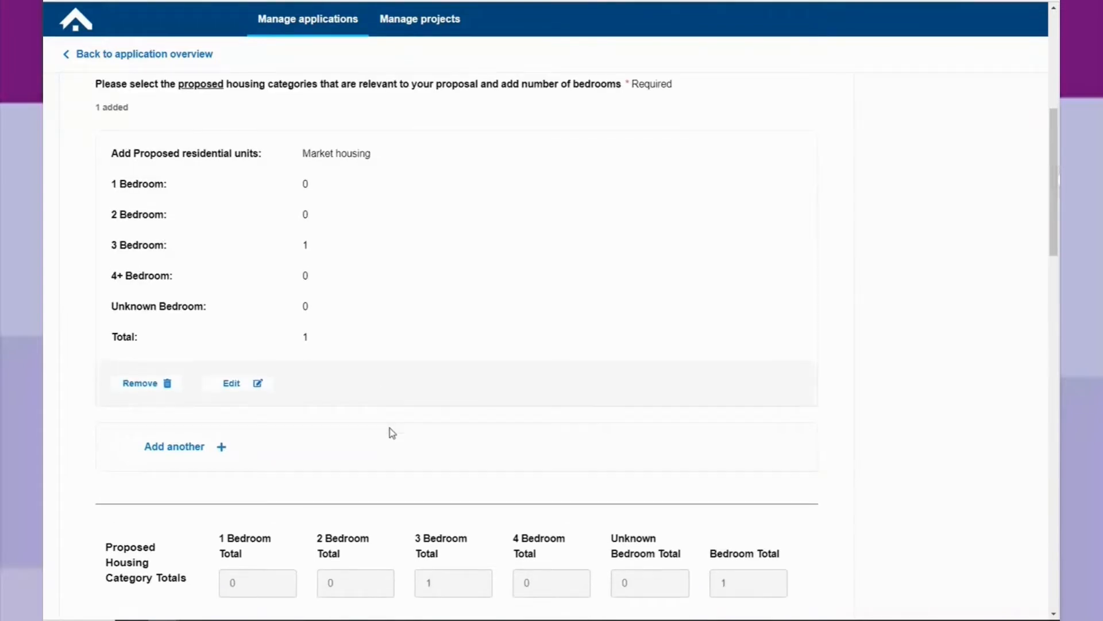
{"action": "scroll", "coordinate": [393, 433], "scroll_direction": "down", "scroll_amount": 2}
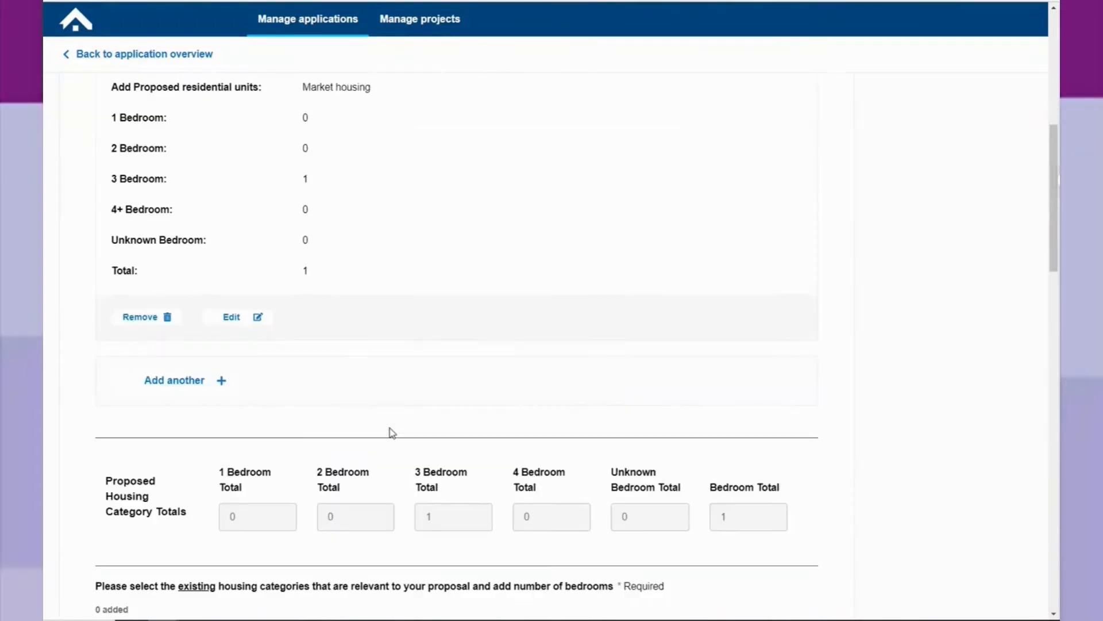
{"action": "scroll", "coordinate": [392, 433], "scroll_direction": "down", "scroll_amount": 3}
{"action": "scroll", "coordinate": [388, 427], "scroll_direction": "down", "scroll_amount": 5}
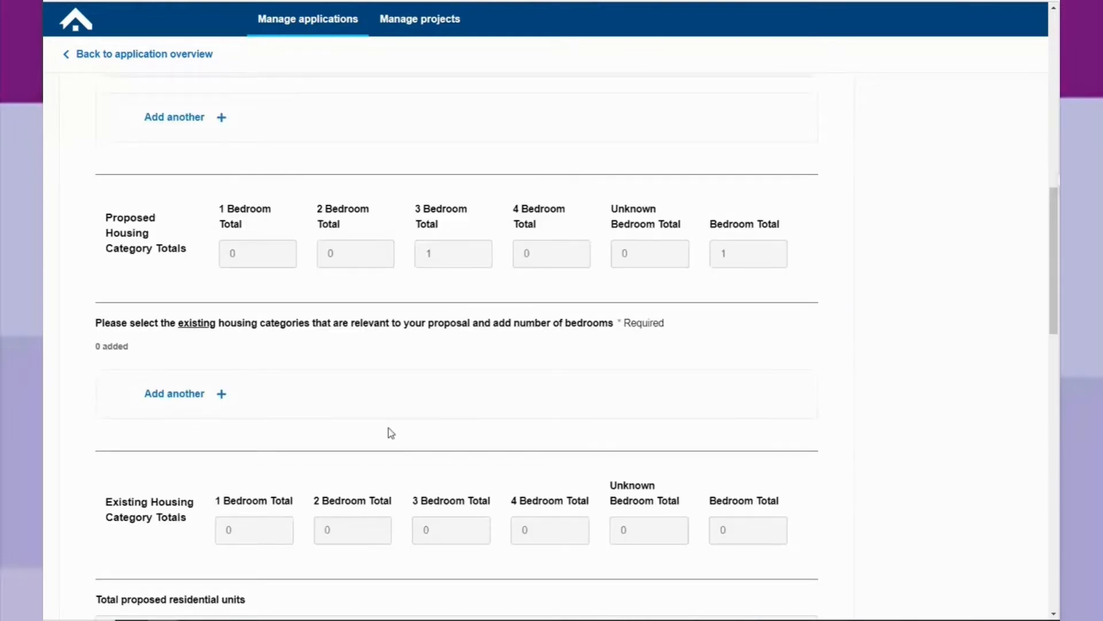
{"action": "scroll", "coordinate": [391, 433], "scroll_direction": "down", "scroll_amount": 3}
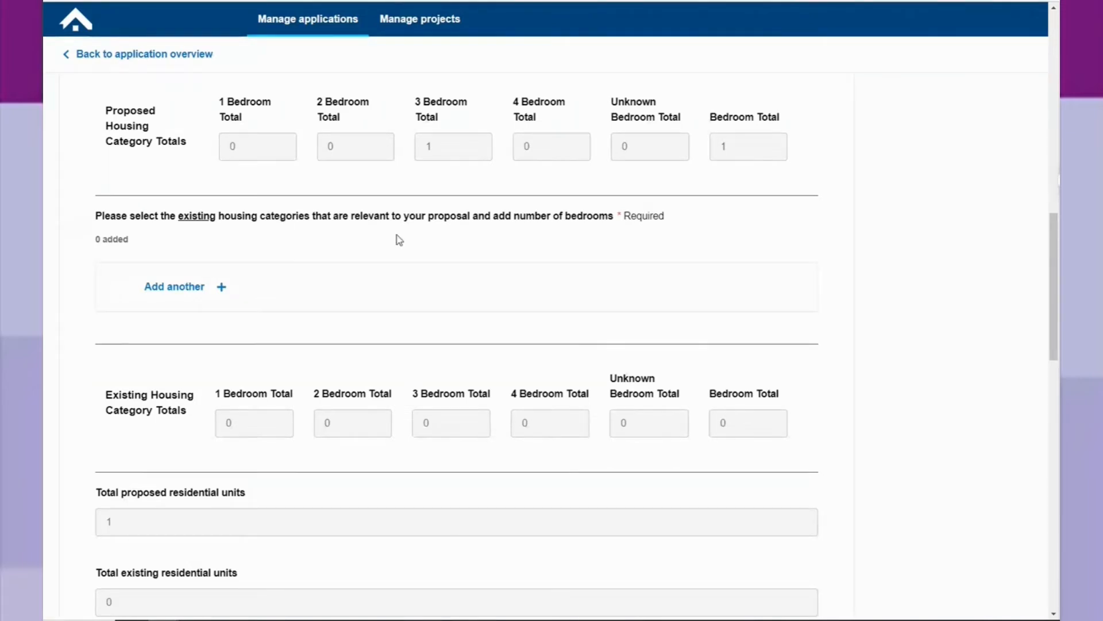
Add an existing Market housing category with all bedroom counts left at 0 and save it.
{"action": "left_click", "coordinate": [187, 290]}
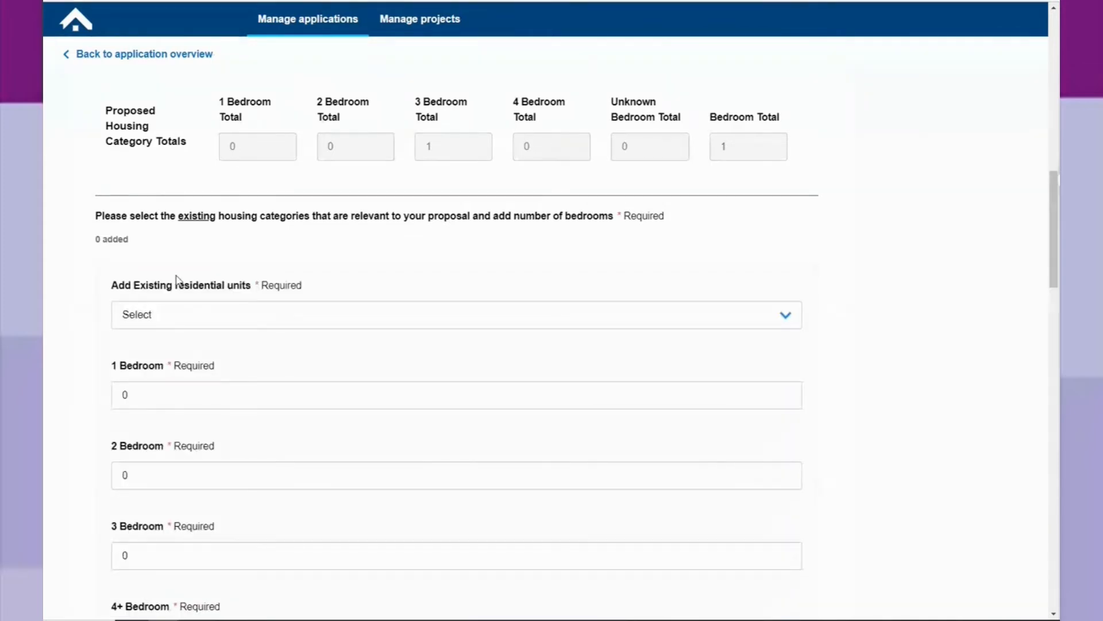
{"action": "scroll", "coordinate": [178, 276], "scroll_direction": "down", "scroll_amount": 2}
{"action": "left_click", "coordinate": [192, 226]}
{"action": "left_click", "coordinate": [193, 259]}
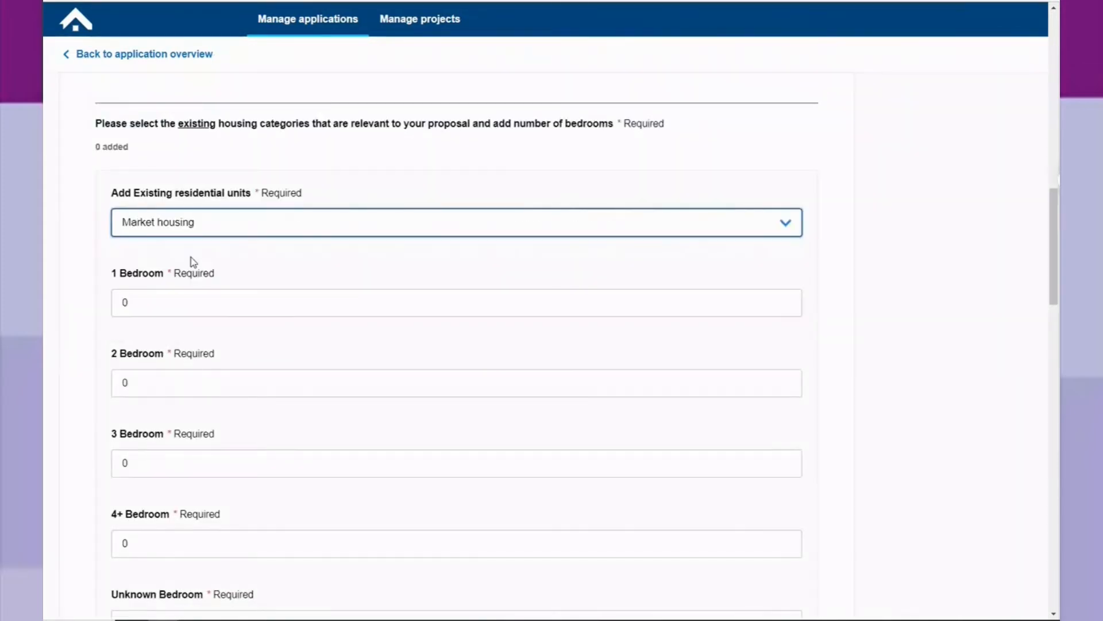
{"action": "scroll", "coordinate": [104, 286], "scroll_direction": "down", "scroll_amount": 4}
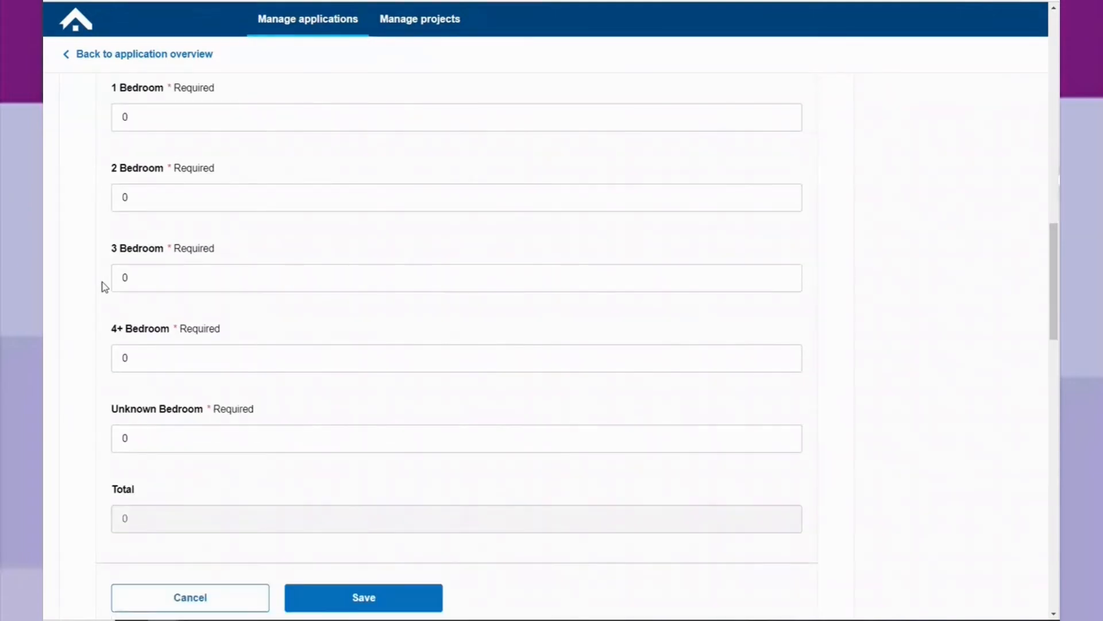
{"action": "scroll", "coordinate": [104, 287], "scroll_direction": "up", "scroll_amount": 4}
{"action": "scroll", "coordinate": [70, 426], "scroll_direction": "down", "scroll_amount": 8}
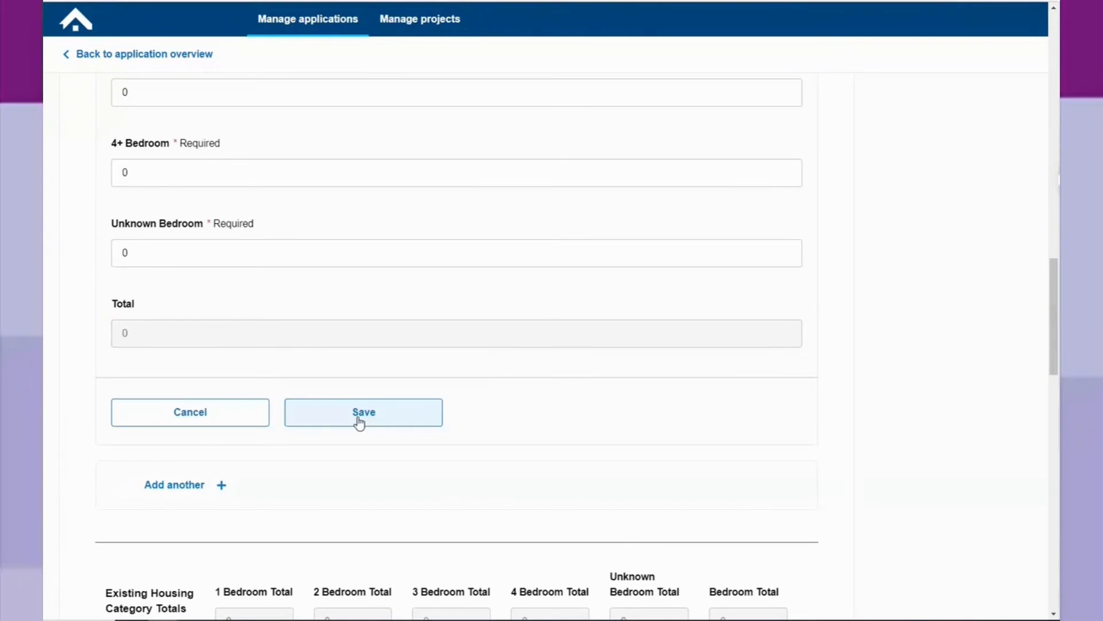
{"action": "left_click", "coordinate": [360, 424]}
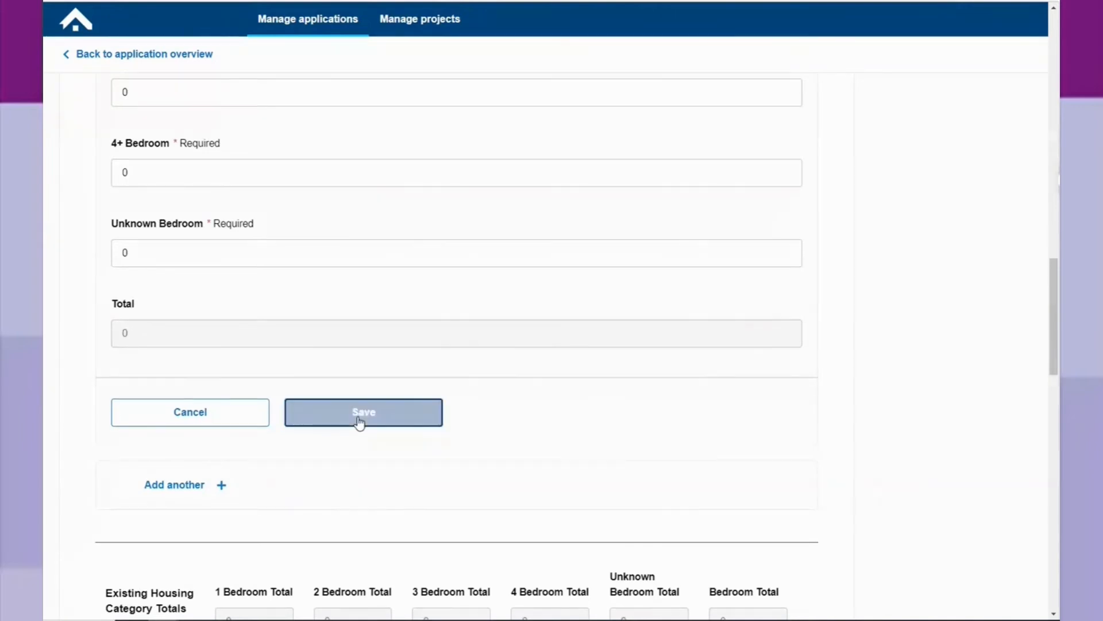
{"action": "scroll", "coordinate": [359, 422], "scroll_direction": "down", "scroll_amount": 5}
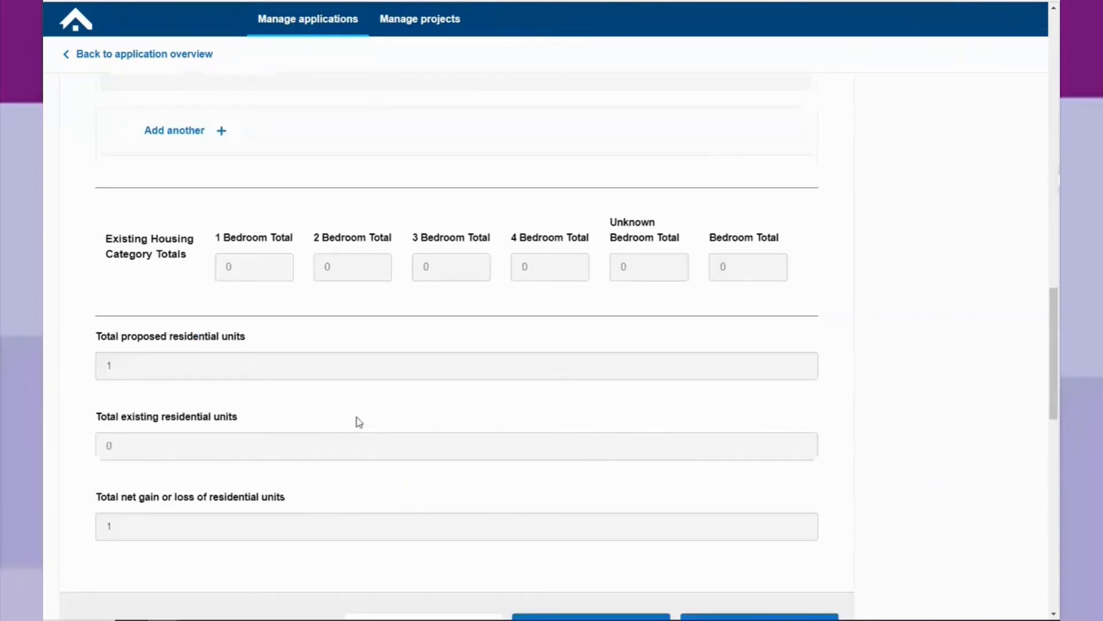
{"action": "scroll", "coordinate": [359, 423], "scroll_direction": "down", "scroll_amount": 2}
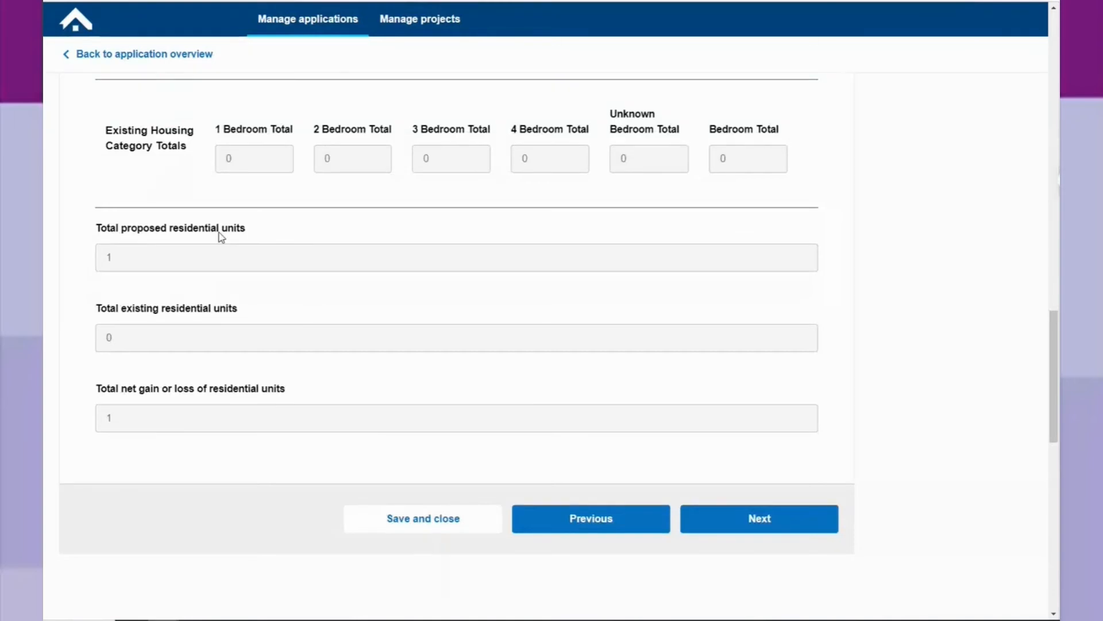